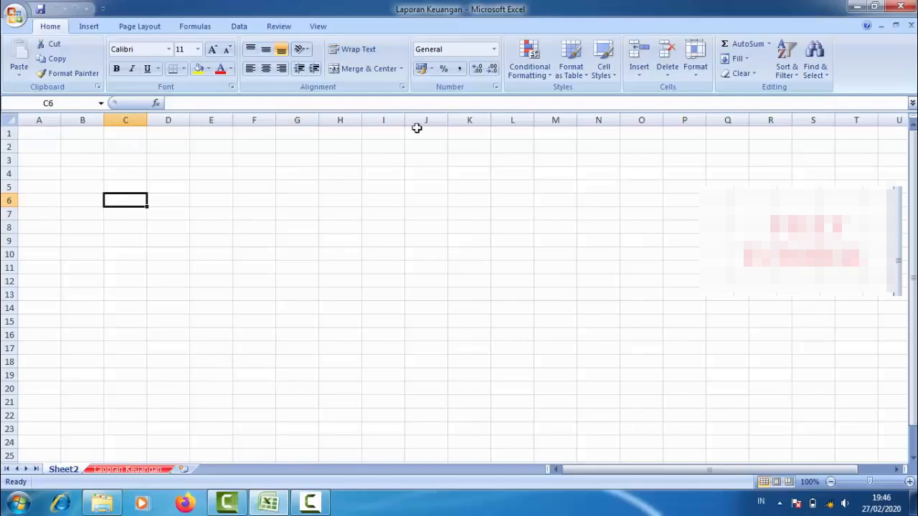
pyautogui.click(75, 148)
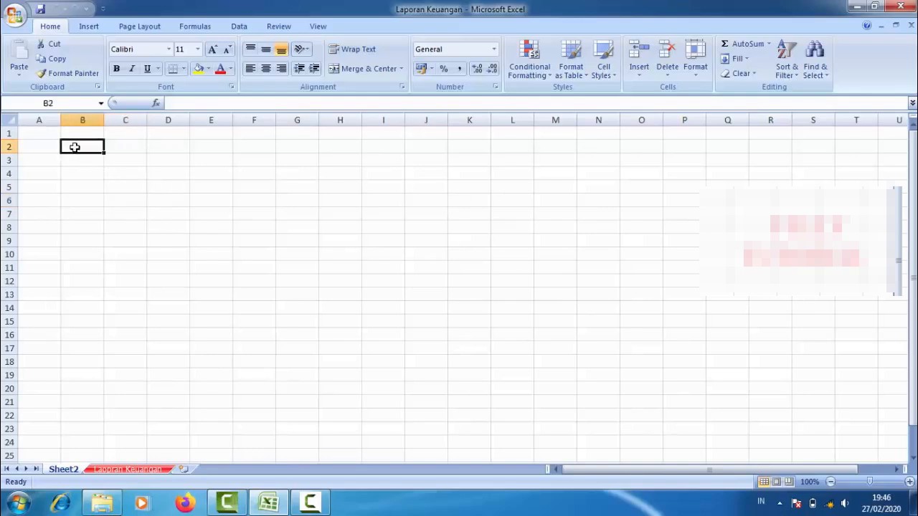
pyautogui.click(181, 199)
pyautogui.click(79, 148)
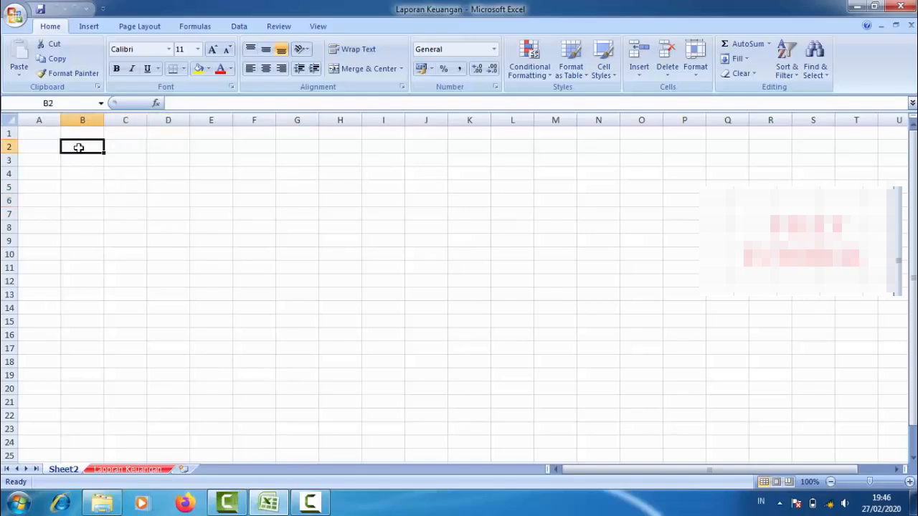
pyautogui.click(75, 185)
pyautogui.click(81, 237)
pyautogui.click(41, 203)
pyautogui.click(36, 156)
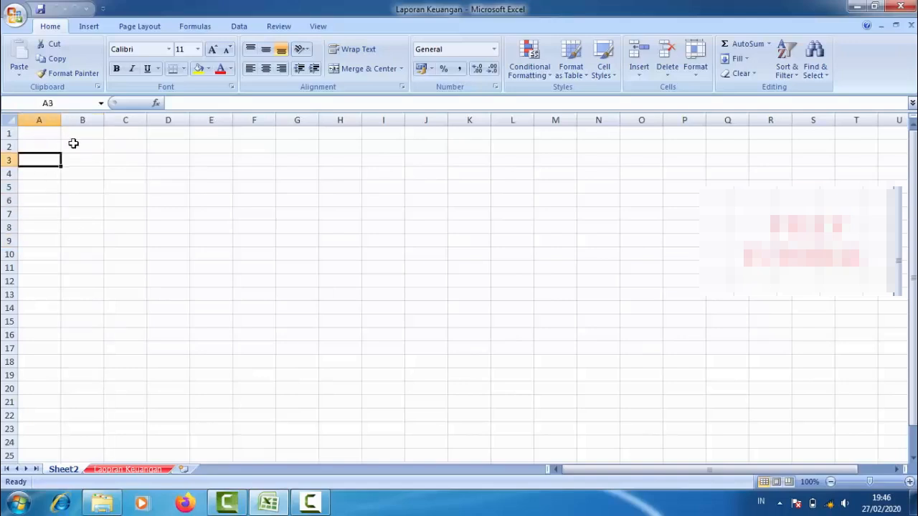
pyautogui.moveTo(73, 144); pyautogui.dragTo(178, 146)
pyautogui.moveTo(47, 189); pyautogui.dragTo(164, 185)
pyautogui.click(142, 187)
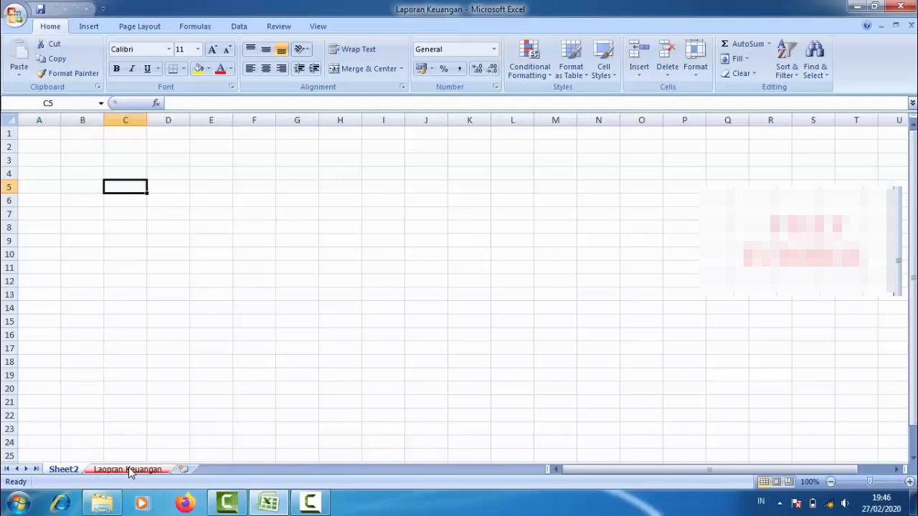
# Step: Compare the title rows and transaction table on the Laopran Keuangan sheet with the blank Sheet2
pyautogui.click(130, 469)
pyautogui.click(68, 249)
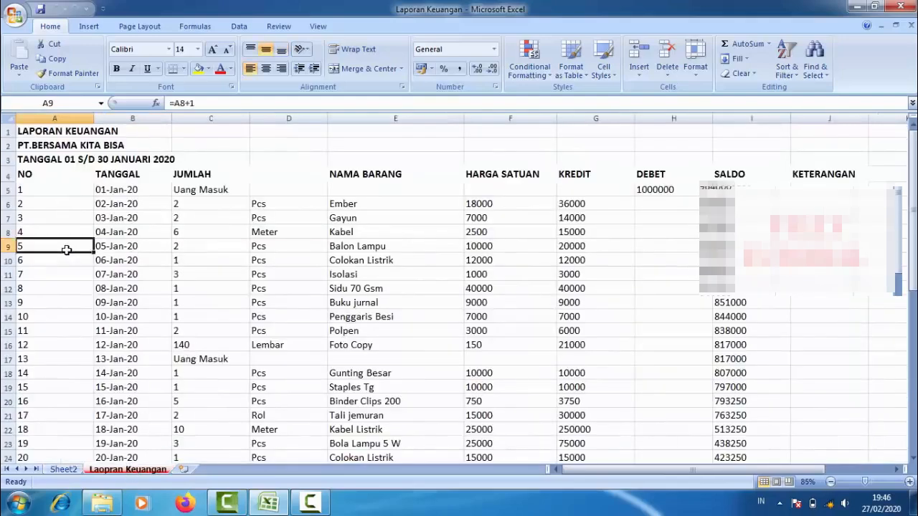
pyautogui.click(46, 131)
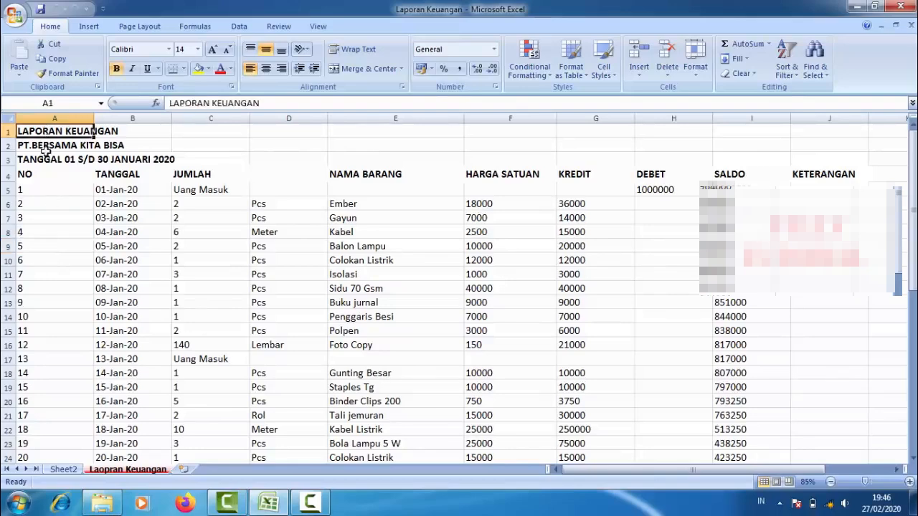
pyautogui.click(46, 146)
pyautogui.click(45, 156)
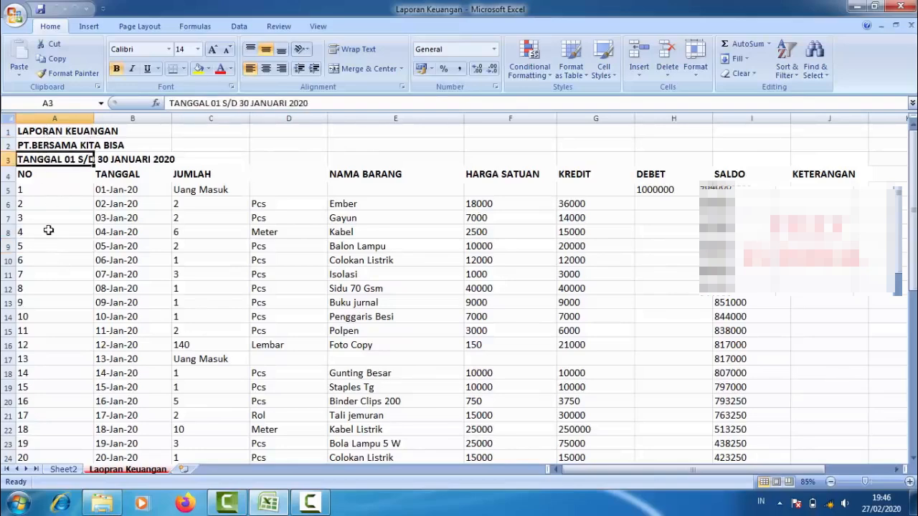
pyautogui.click(63, 469)
pyautogui.click(38, 136)
pyautogui.click(40, 175)
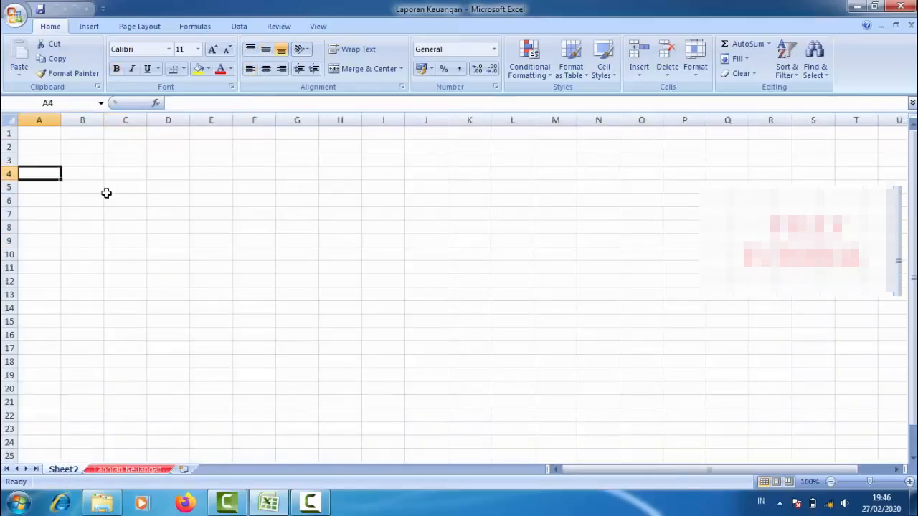
pyautogui.click(106, 192)
pyautogui.click(178, 187)
pyautogui.click(126, 469)
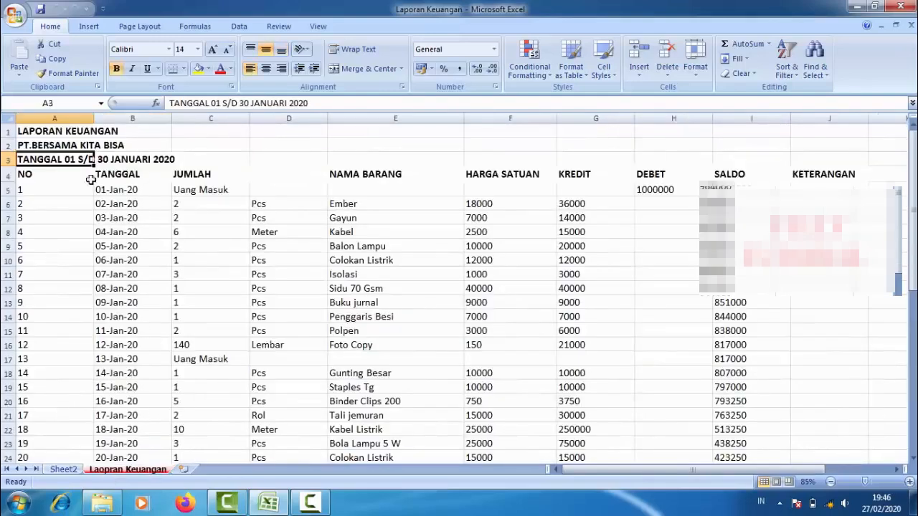
pyautogui.click(56, 129)
pyautogui.click(51, 161)
pyautogui.click(43, 200)
pyautogui.click(71, 262)
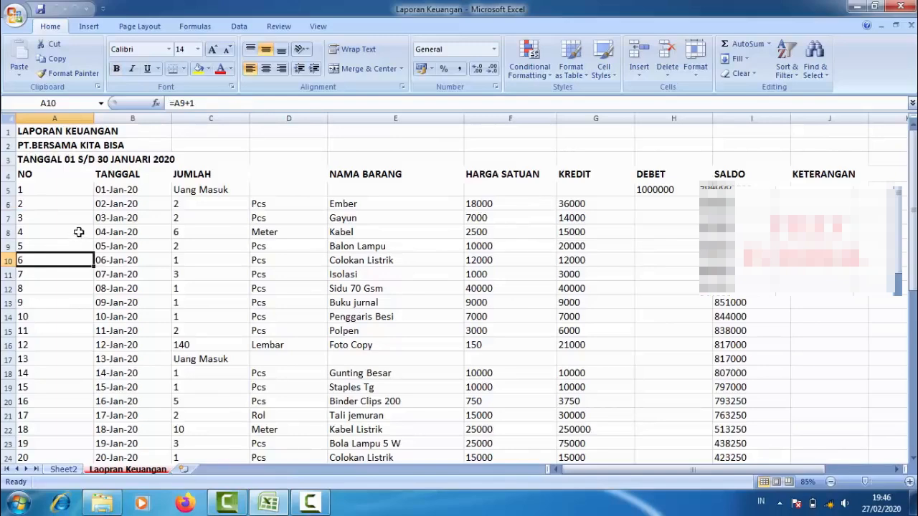
pyautogui.click(220, 248)
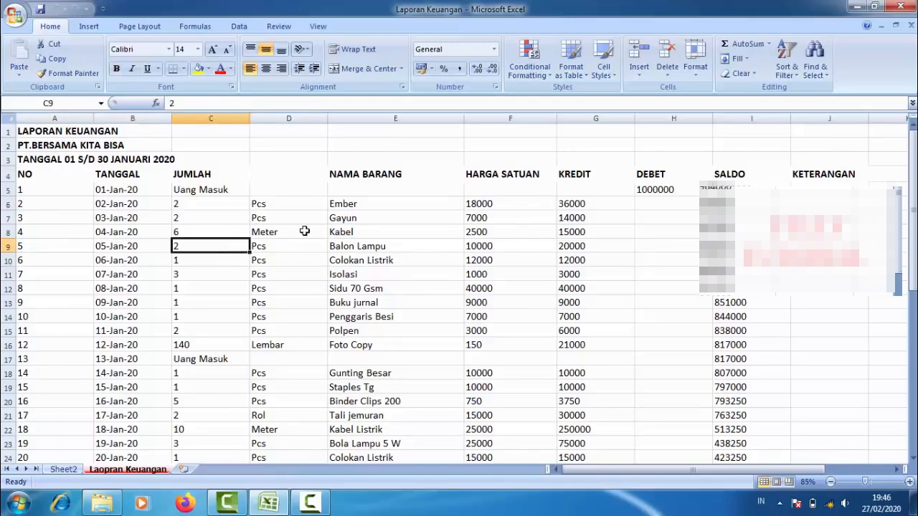
pyautogui.scroll(-4, 374, 242)
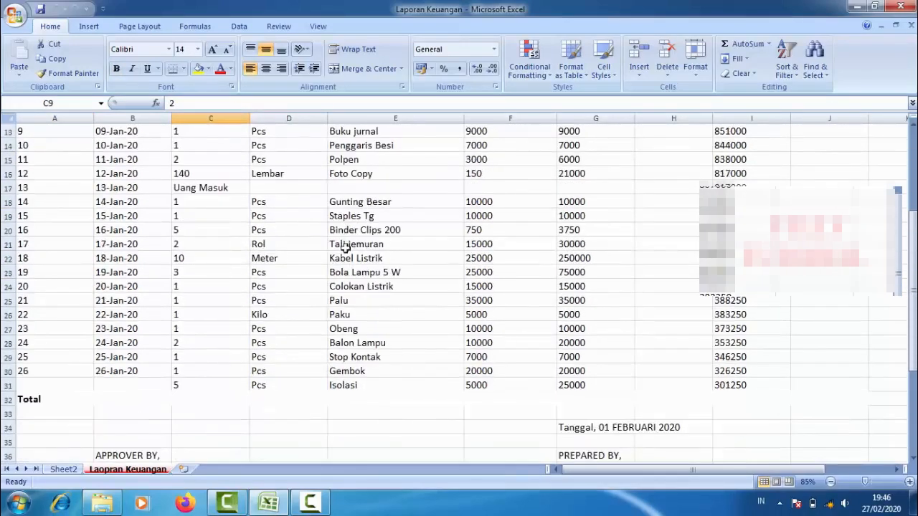
# Step: Apply outline and inside borders to the range A3:J17 on Sheet2
pyautogui.click(63, 470)
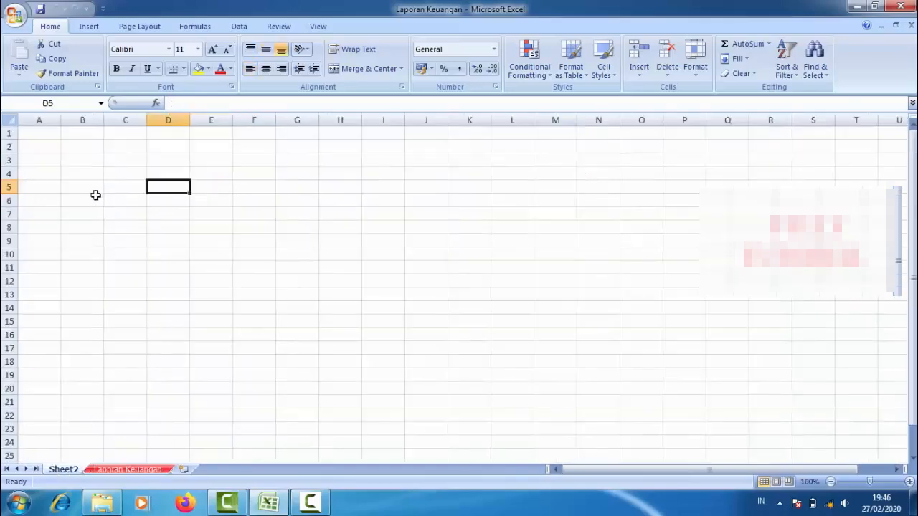
pyautogui.moveTo(45, 163); pyautogui.dragTo(429, 342)
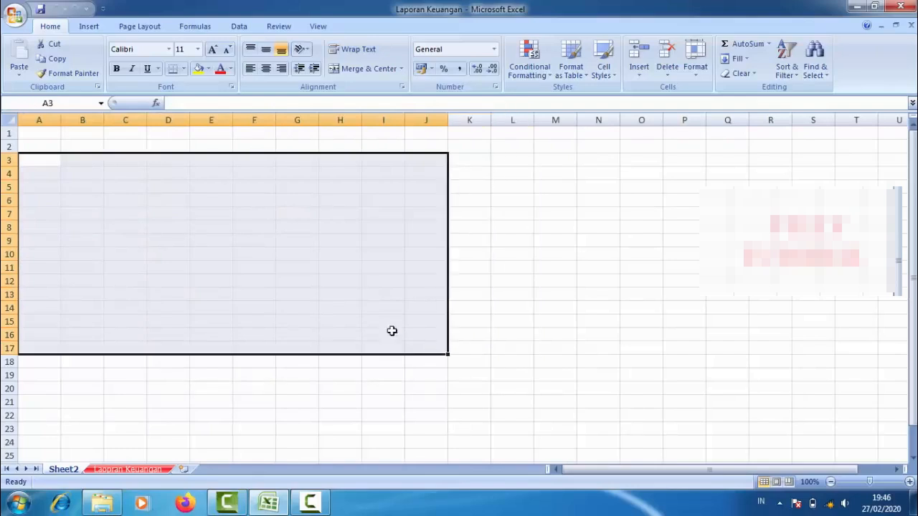
pyautogui.rightClick(232, 259)
pyautogui.click(276, 424)
pyautogui.click(236, 209)
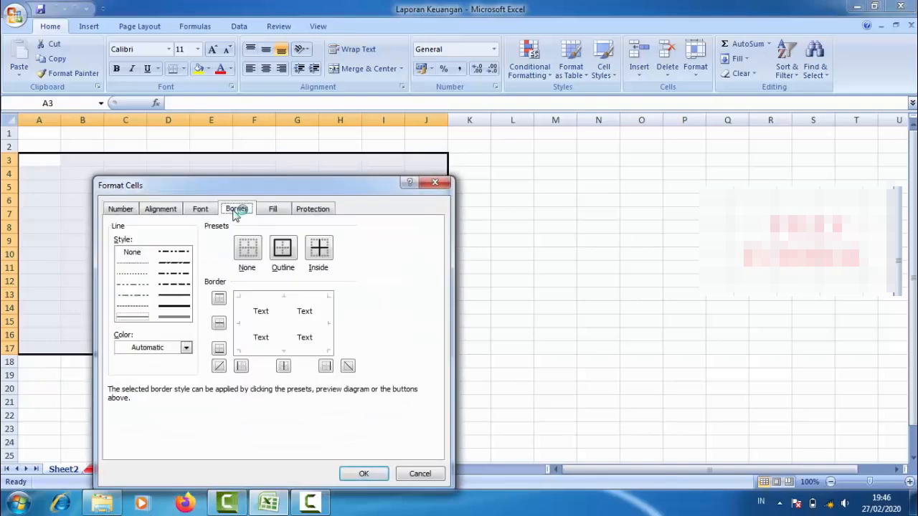
pyautogui.click(282, 248)
pyautogui.click(319, 248)
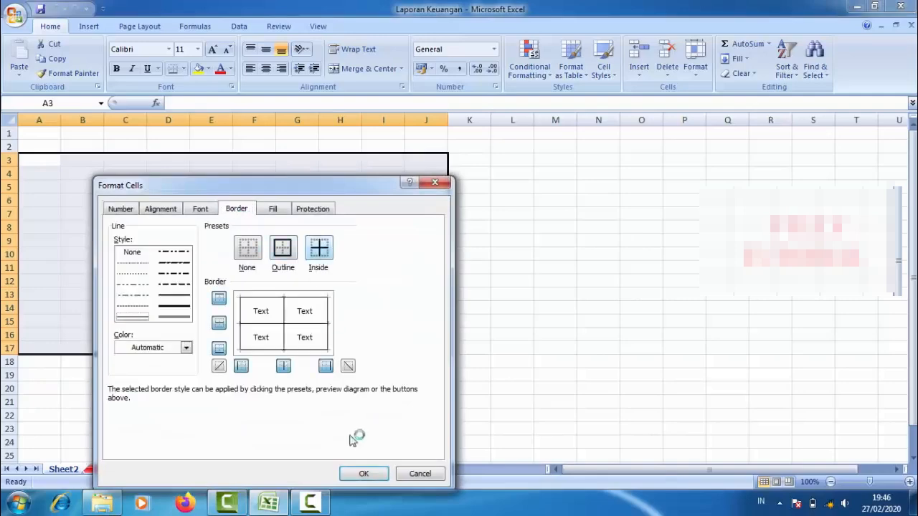
pyautogui.click(362, 474)
pyautogui.click(266, 310)
pyautogui.click(36, 163)
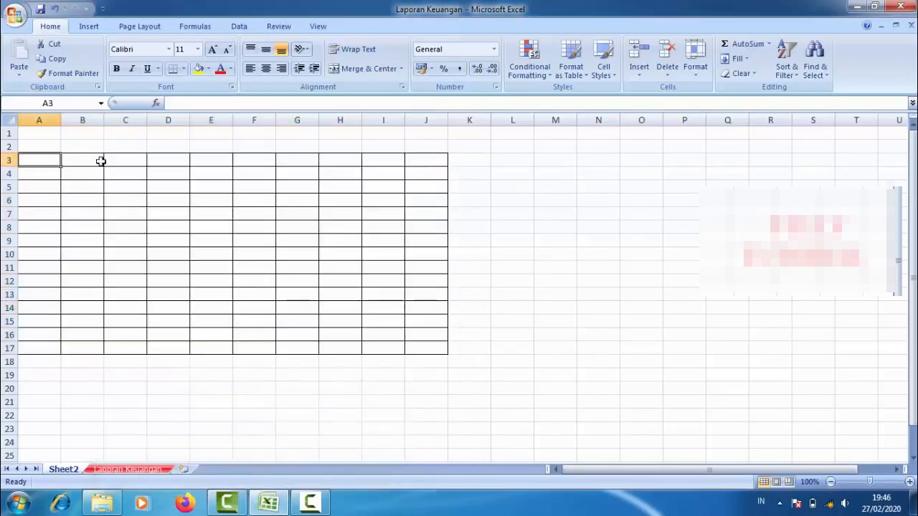
pyautogui.click(79, 162)
pyautogui.click(132, 162)
pyautogui.click(234, 161)
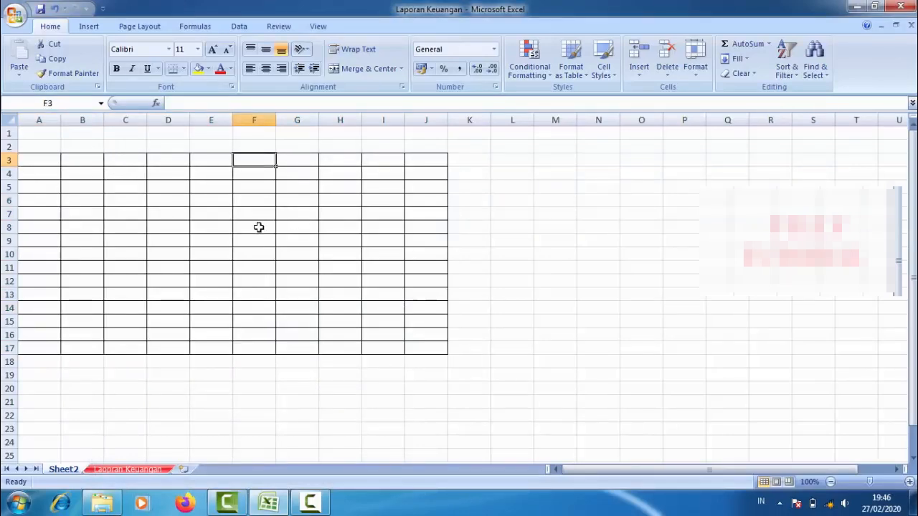
# Step: Review the Laopran Keuangan sheet from its title rows through the transactions down to the approval and signature block
pyautogui.click(127, 471)
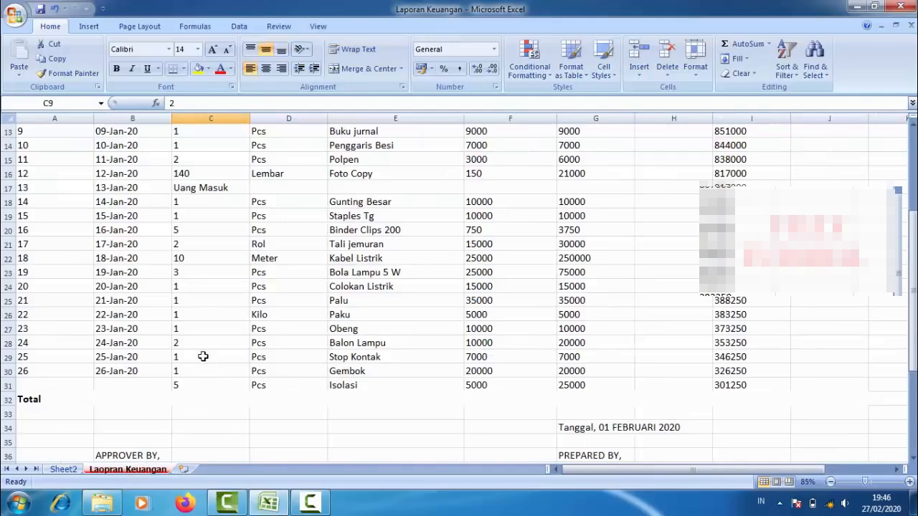
pyautogui.scroll(4, 203, 356)
pyautogui.click(227, 264)
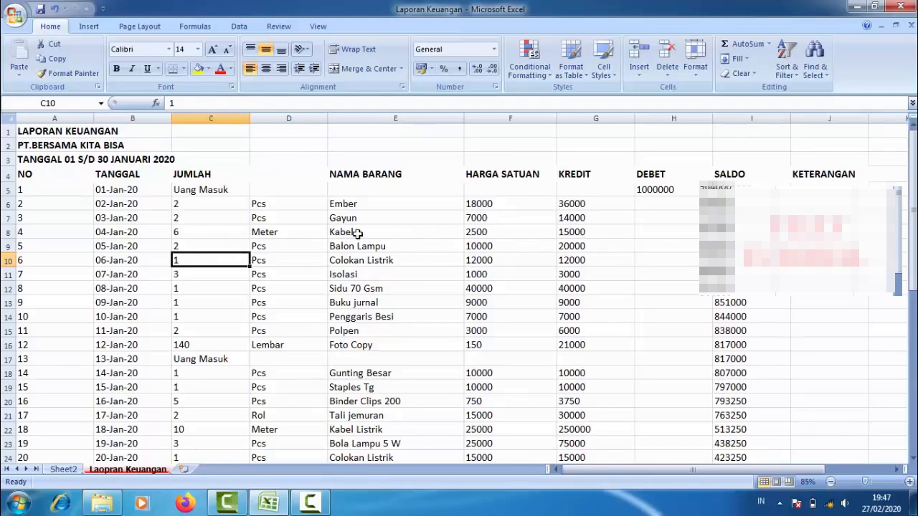
pyautogui.click(210, 185)
pyautogui.click(147, 258)
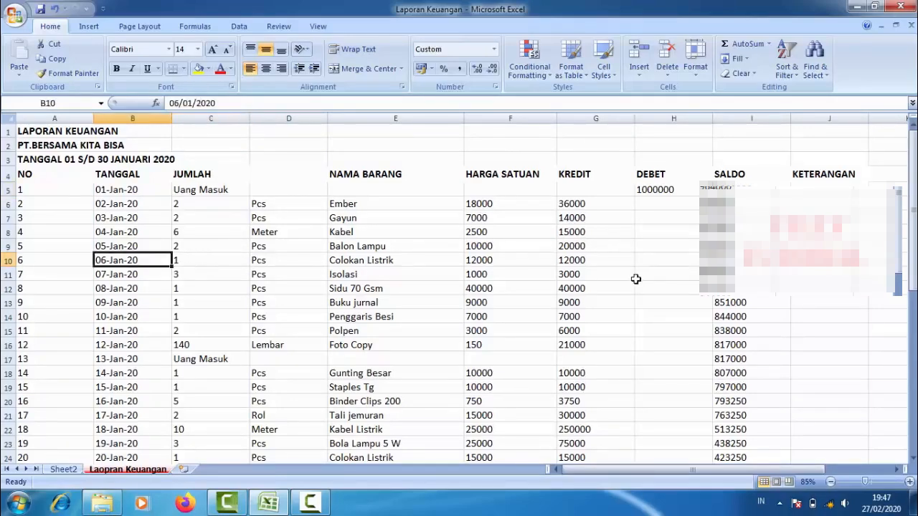
pyautogui.scroll(-8, 635, 279)
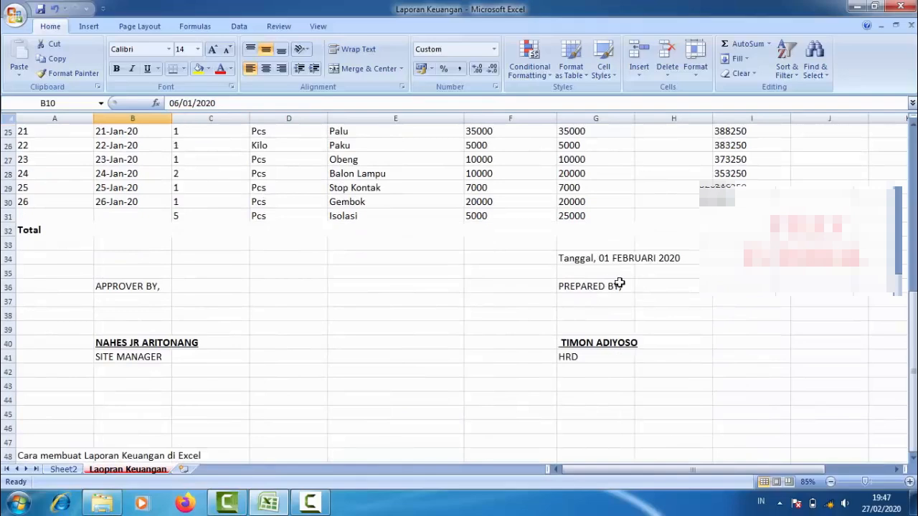
pyautogui.click(594, 355)
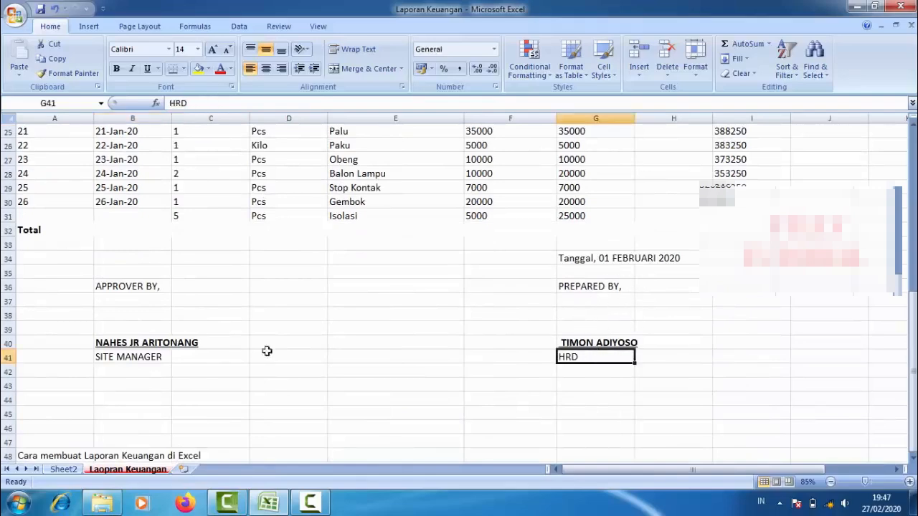
pyautogui.click(100, 345)
pyautogui.scroll(1, 370, 285)
pyautogui.scroll(7, 370, 285)
pyautogui.scroll(-7, 172, 410)
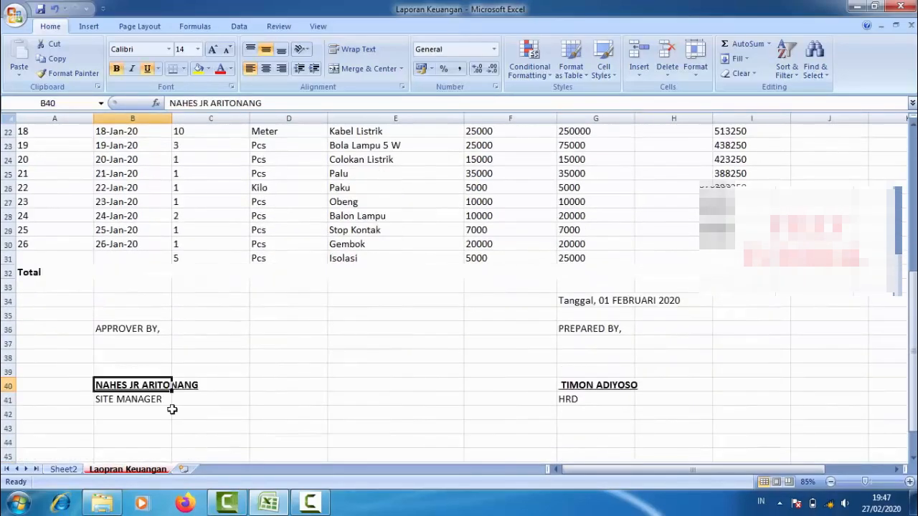
pyautogui.click(103, 410)
pyautogui.scroll(6, 373, 364)
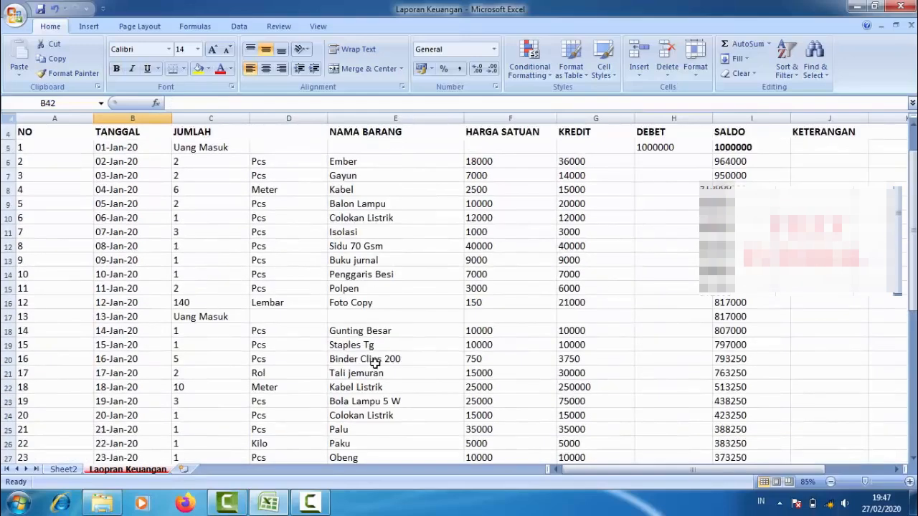
pyautogui.scroll(1, 343, 309)
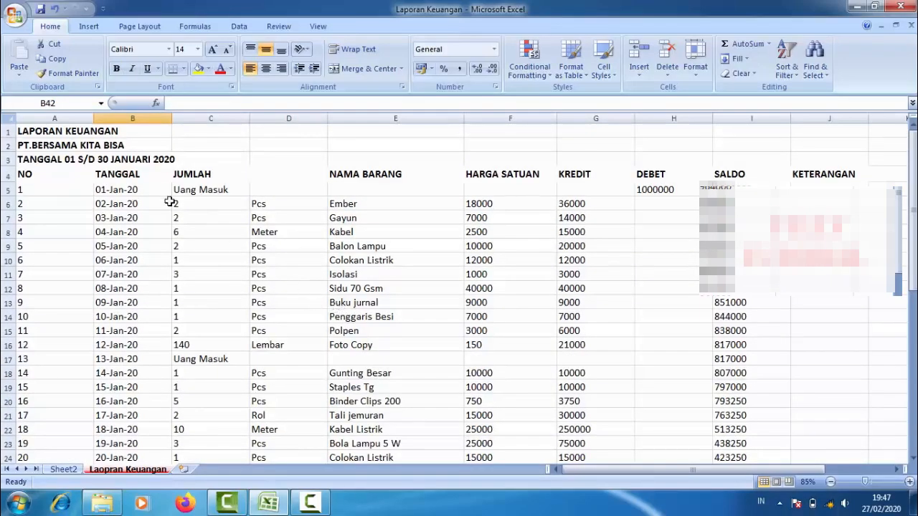
# Step: Merge and center each of the report's three title rows separately across columns A to J
pyautogui.click(40, 134)
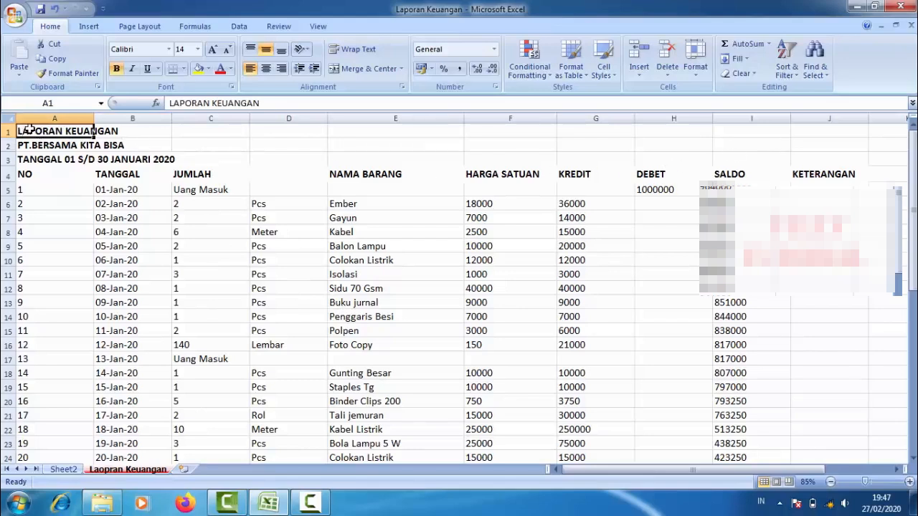
pyautogui.moveTo(31, 129); pyautogui.dragTo(820, 129)
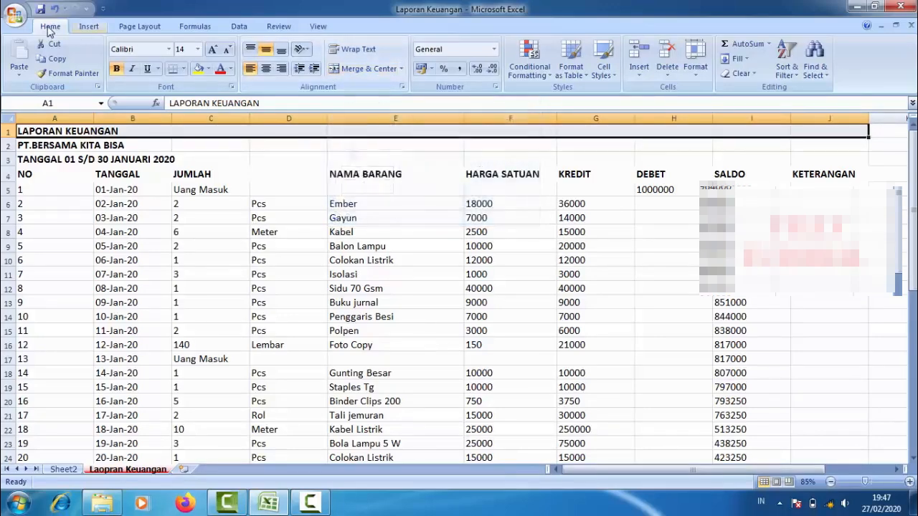
pyautogui.click(345, 68)
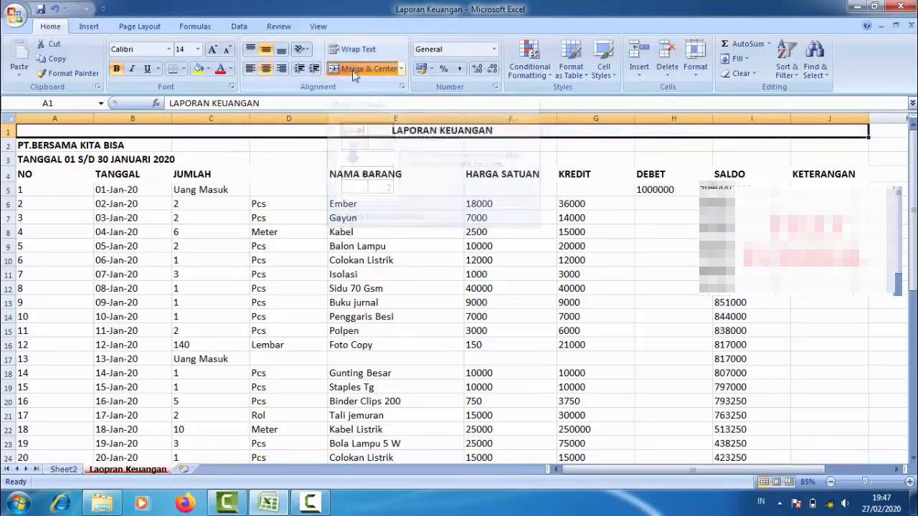
pyautogui.moveTo(81, 147); pyautogui.dragTo(815, 149)
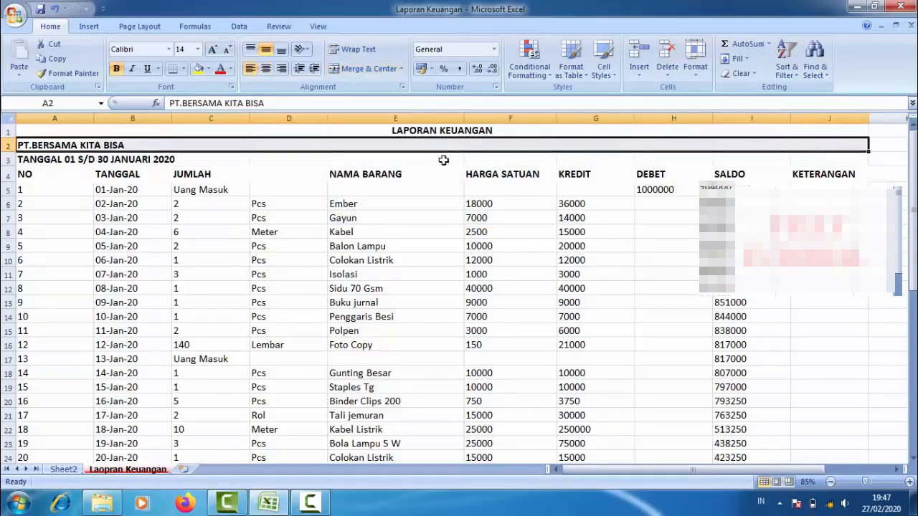
pyautogui.click(250, 68)
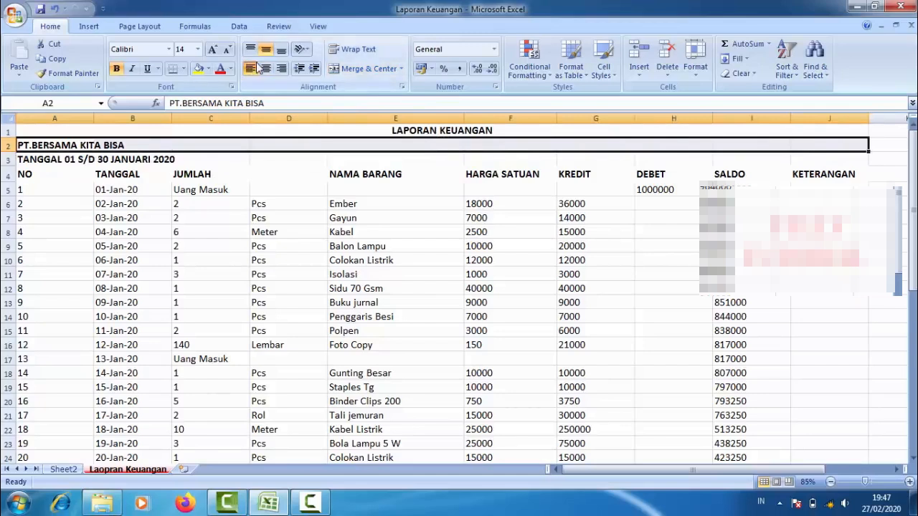
pyautogui.click(342, 71)
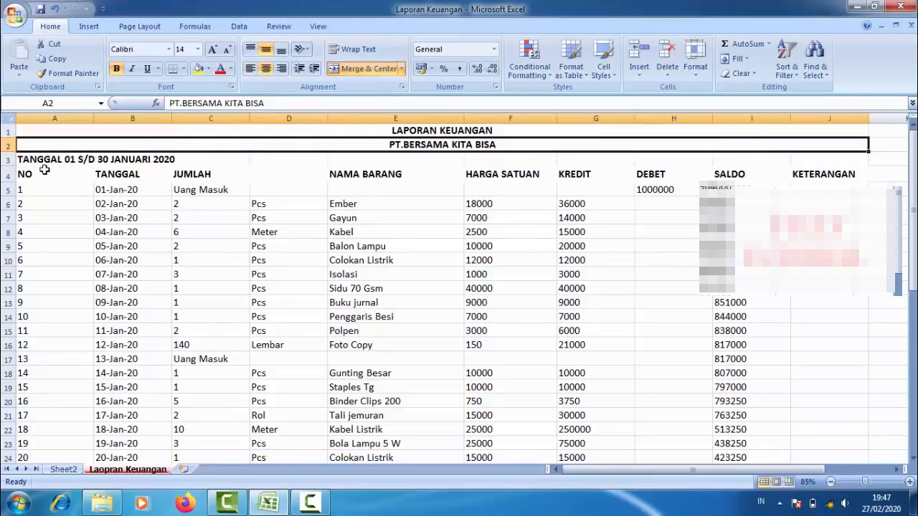
pyautogui.moveTo(43, 159); pyautogui.dragTo(811, 156)
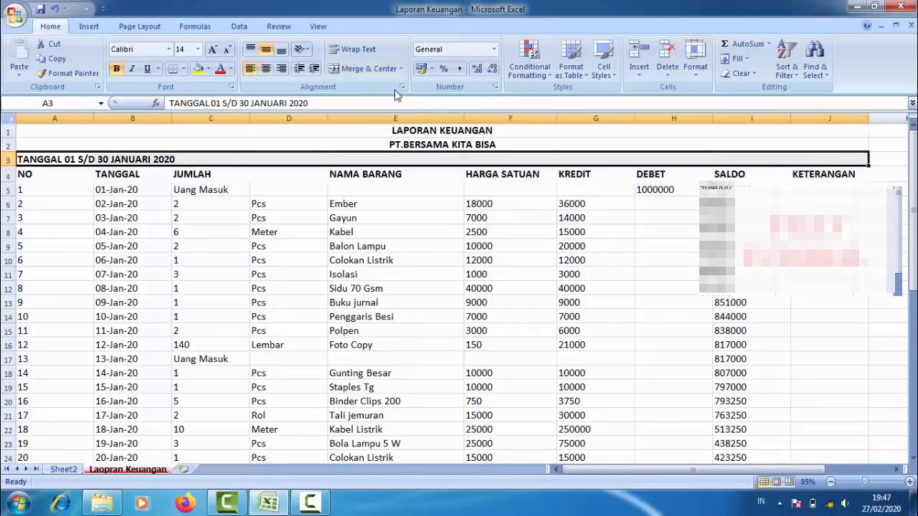
pyautogui.click(338, 69)
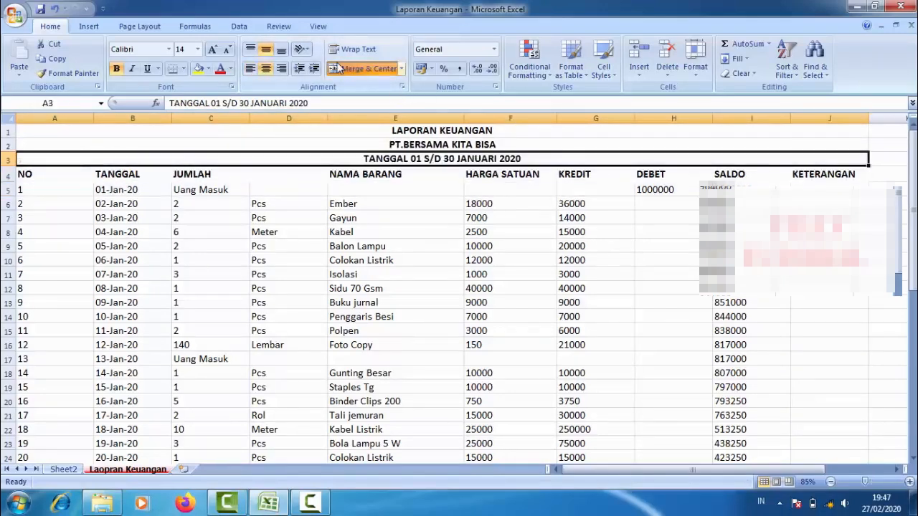
pyautogui.click(437, 131)
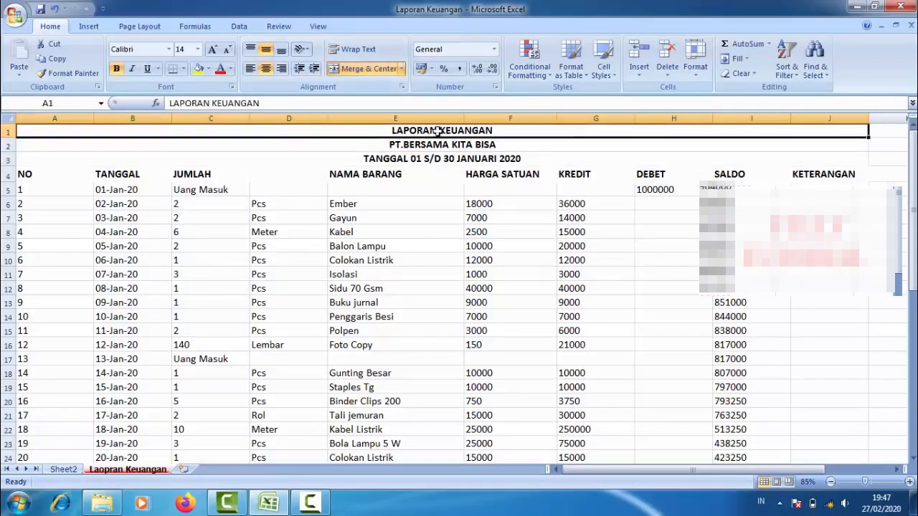
# Step: Set the font size of the first two title rows, LAPORAN KEUANGAN and PT.BERSAMA KITA BISA, to 20
pyautogui.moveTo(439, 143); pyautogui.dragTo(439, 144)
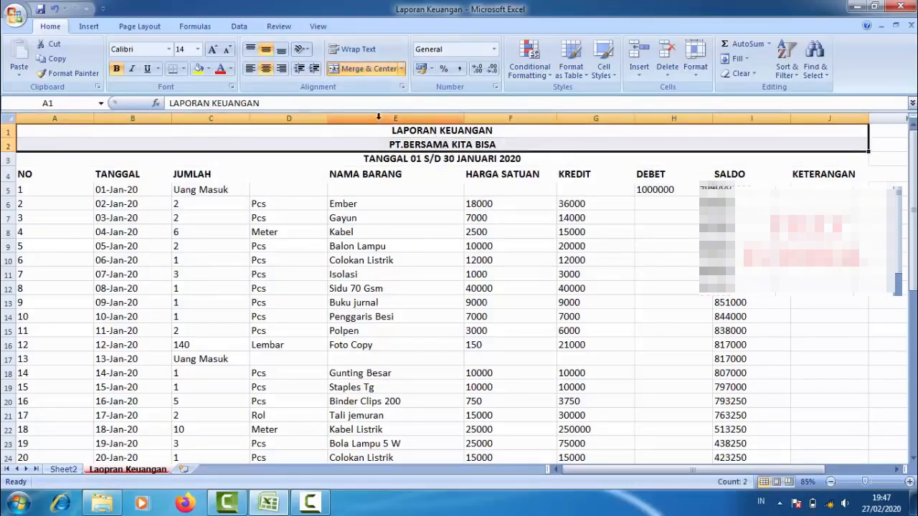
pyautogui.click(198, 49)
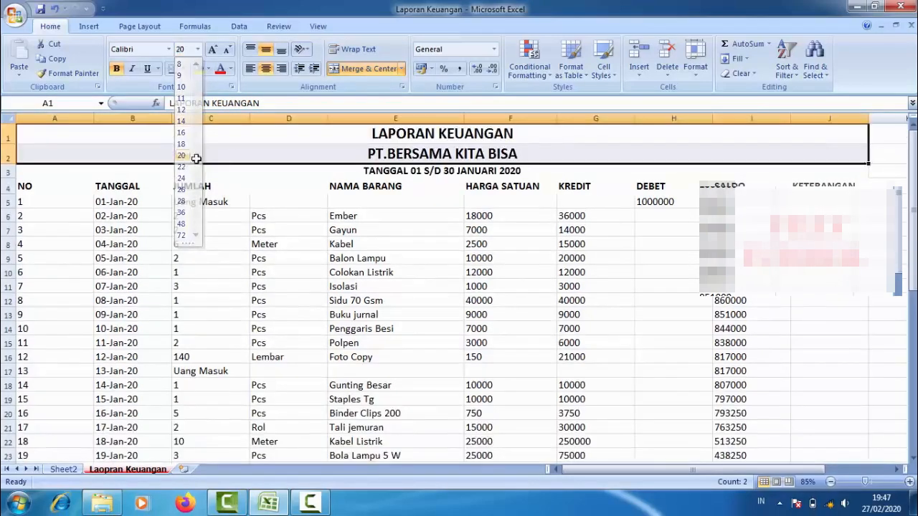
pyautogui.click(192, 156)
pyautogui.click(384, 214)
pyautogui.click(388, 166)
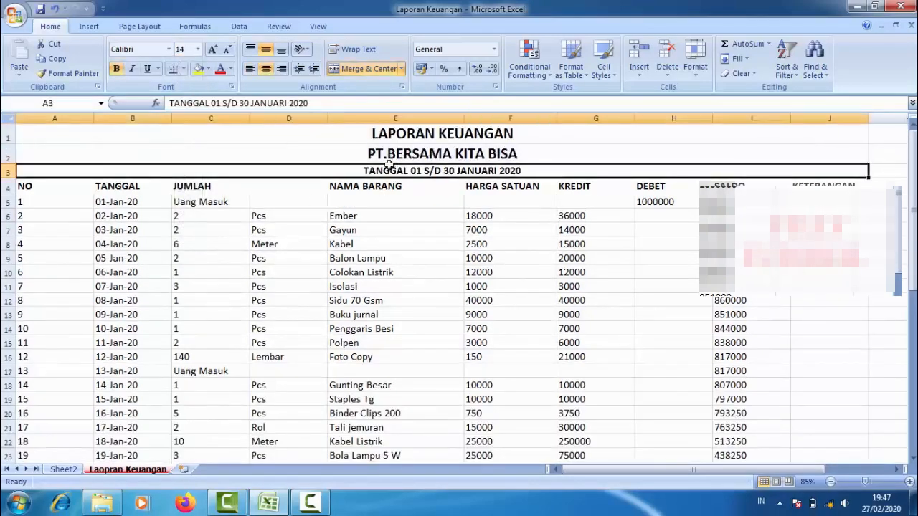
pyautogui.click(239, 142)
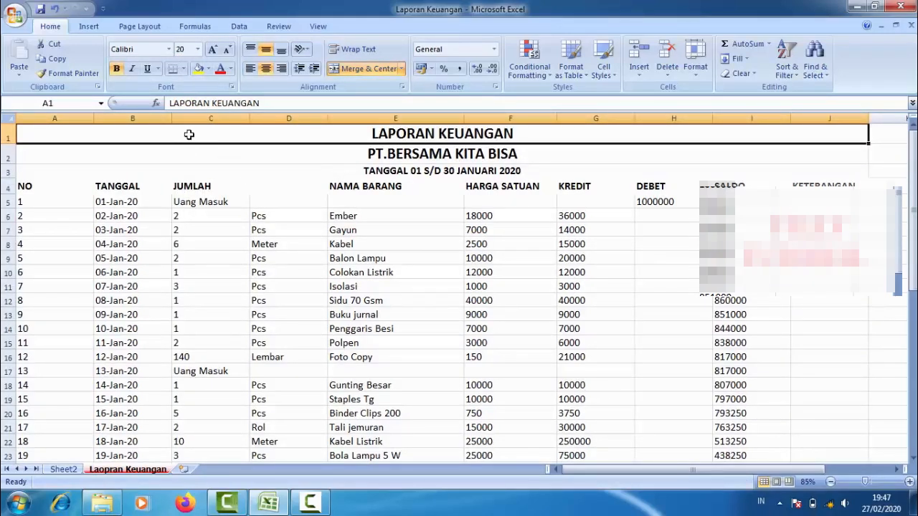
pyautogui.moveTo(189, 134); pyautogui.dragTo(189, 167)
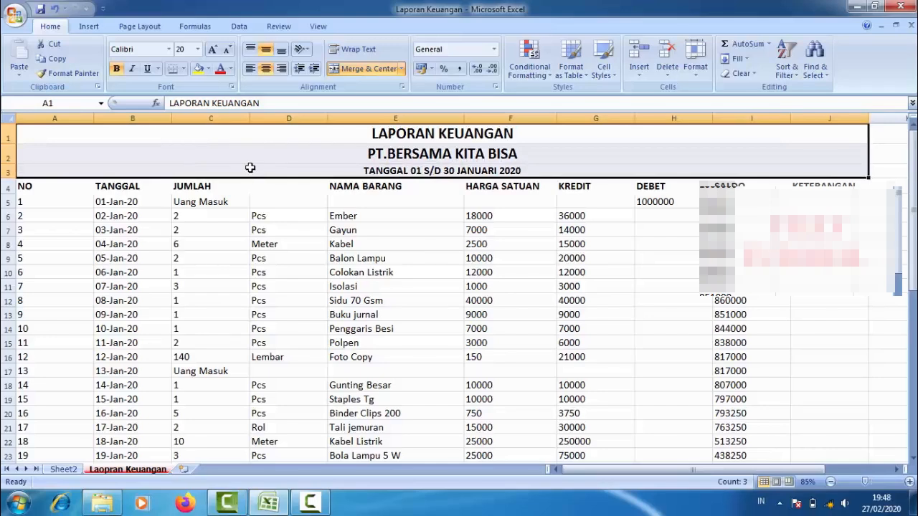
# Step: Move the text PT.BERSAMA KITA BISA from the second title row to the end of LAPORAN KEUANGAN in the first title row
pyautogui.click(358, 154)
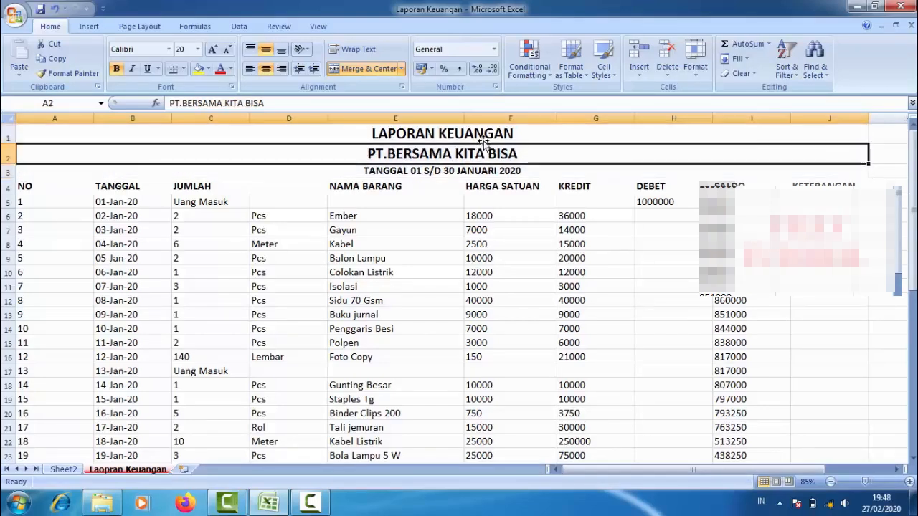
pyautogui.doubleClick(385, 156)
pyautogui.moveTo(367, 155); pyautogui.dragTo(531, 164)
pyautogui.hotkey('ctrl', 'c')
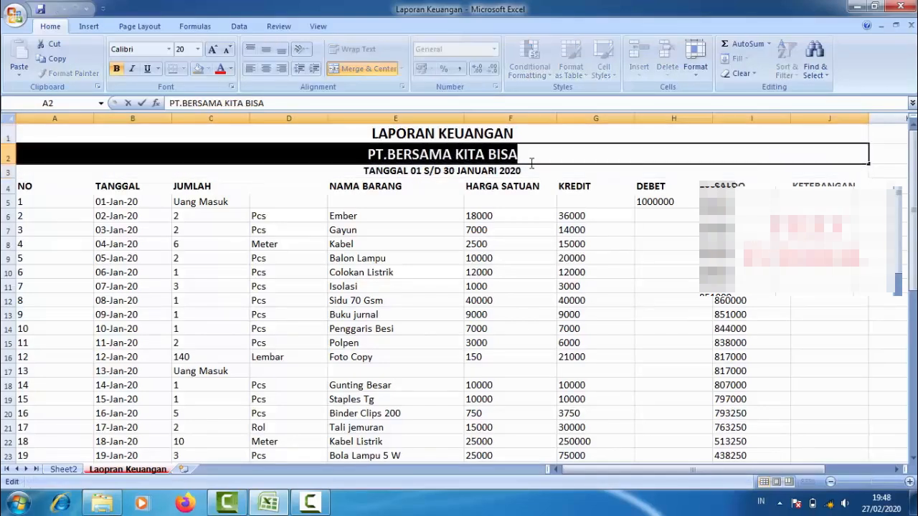
pyautogui.rightClick(496, 152)
pyautogui.click(519, 164)
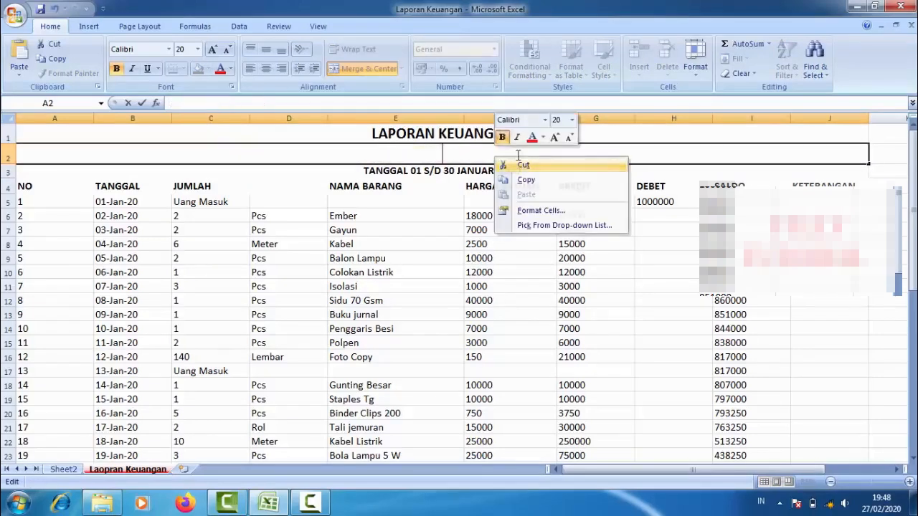
pyautogui.doubleClick(527, 135)
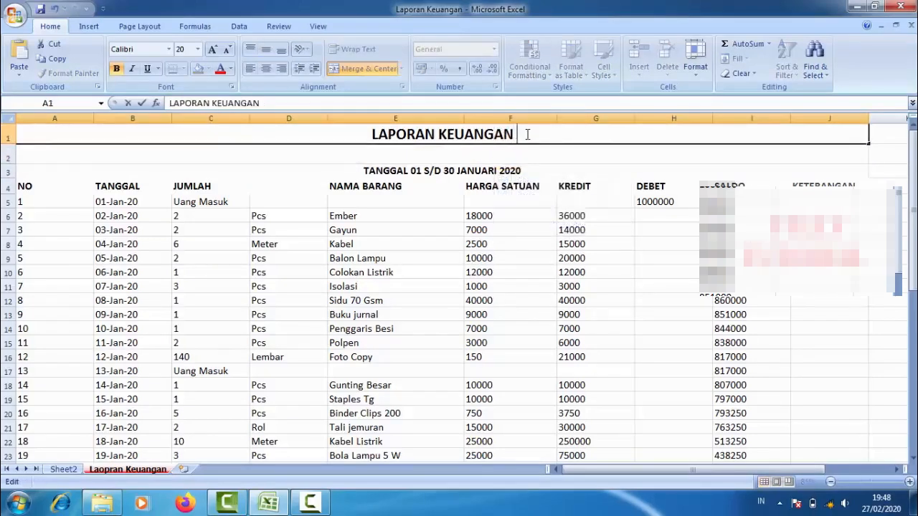
pyautogui.hotkey('ctrl', 'v')
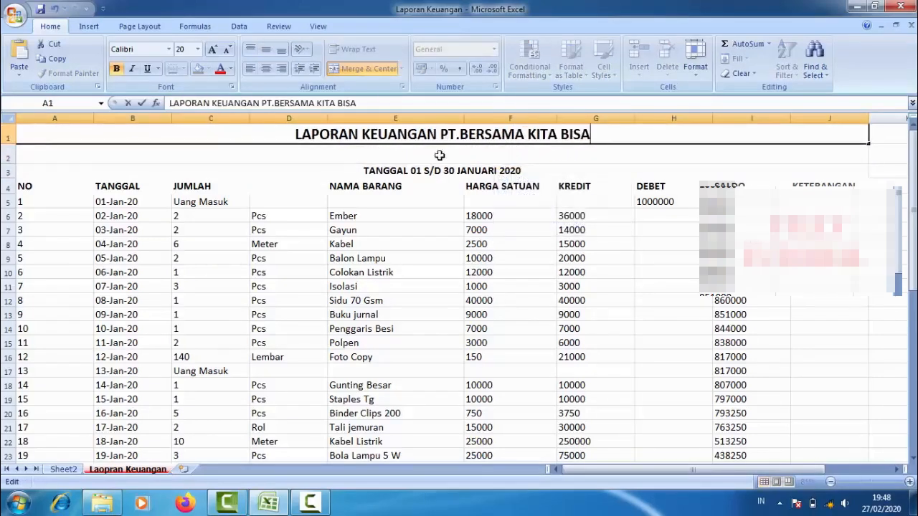
pyautogui.press('Return')
# Step: Delete the emptied row 2 between the report title and the date line
pyautogui.click(6, 154)
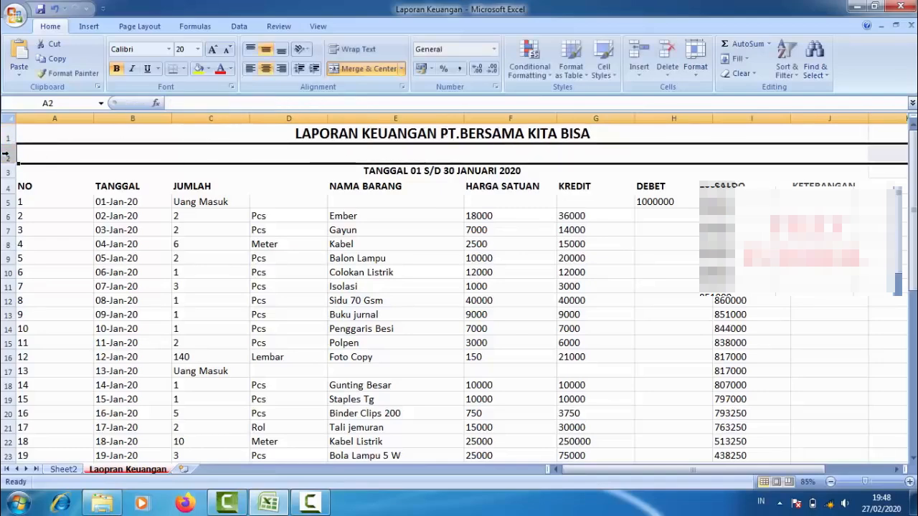
pyautogui.rightClick(6, 153)
pyautogui.click(44, 239)
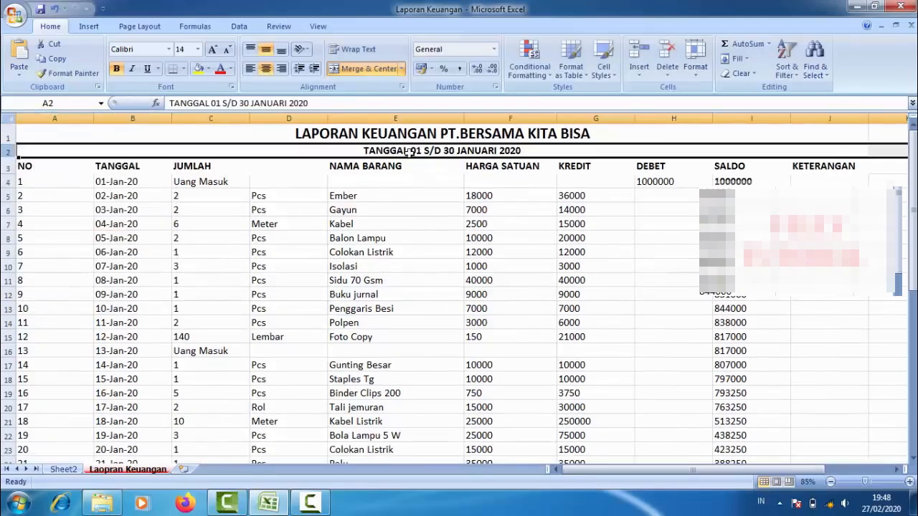
pyautogui.click(399, 196)
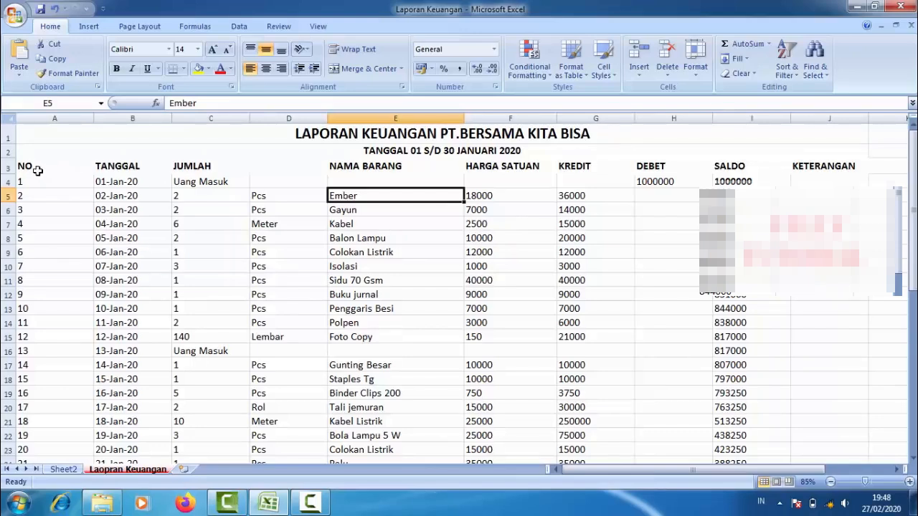
pyautogui.click(38, 170)
pyautogui.click(6, 167)
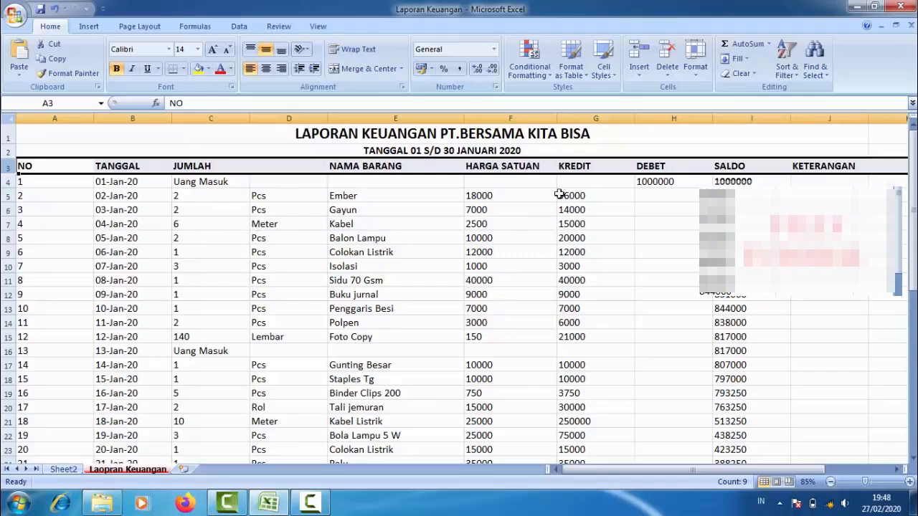
pyautogui.click(580, 226)
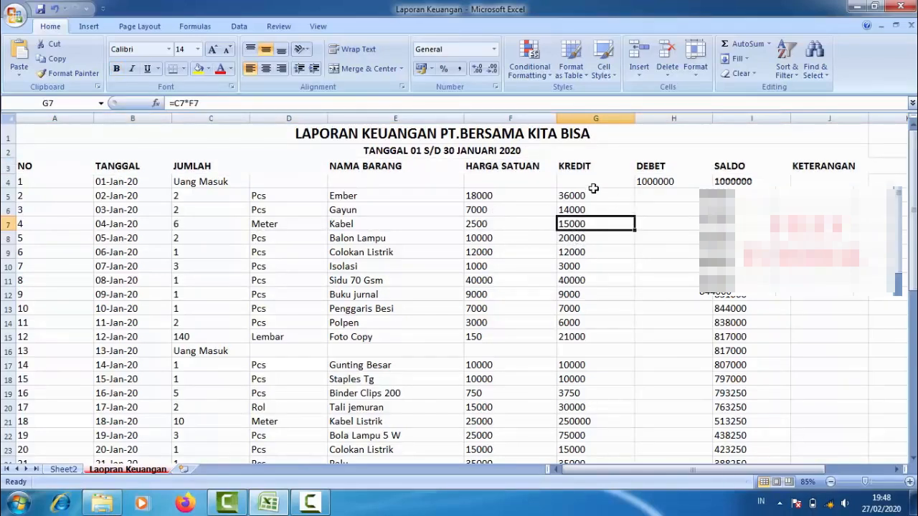
# Step: Clear the contents of the KREDIT, DEBET and SALDO columns below their headings, starting from row 4
pyautogui.click(594, 193)
pyautogui.moveTo(597, 179); pyautogui.dragTo(713, 423)
pyautogui.scroll(3, 713, 421)
pyautogui.press('Delete')
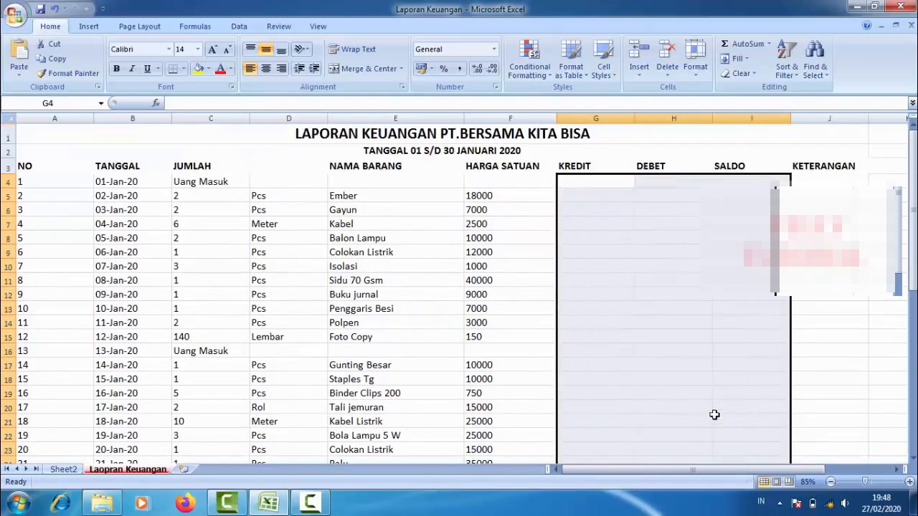
pyautogui.click(683, 335)
pyautogui.click(594, 165)
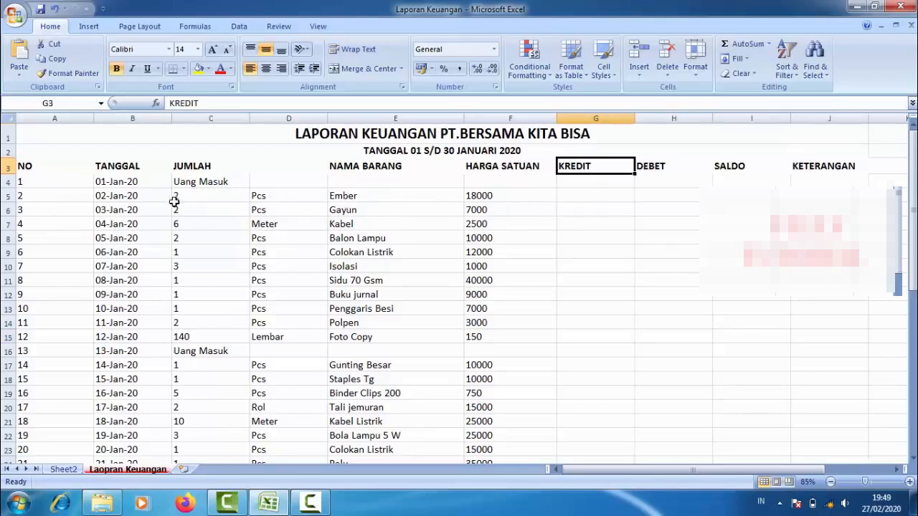
pyautogui.click(594, 195)
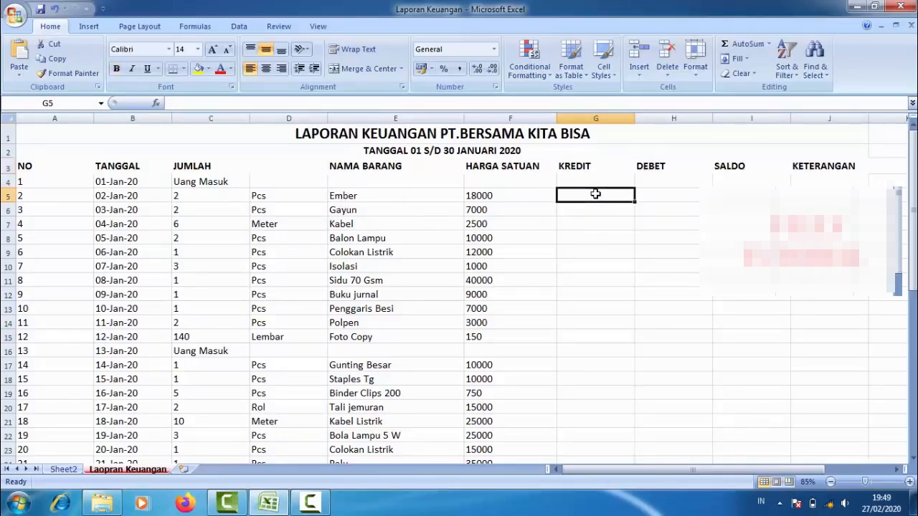
pyautogui.click(196, 183)
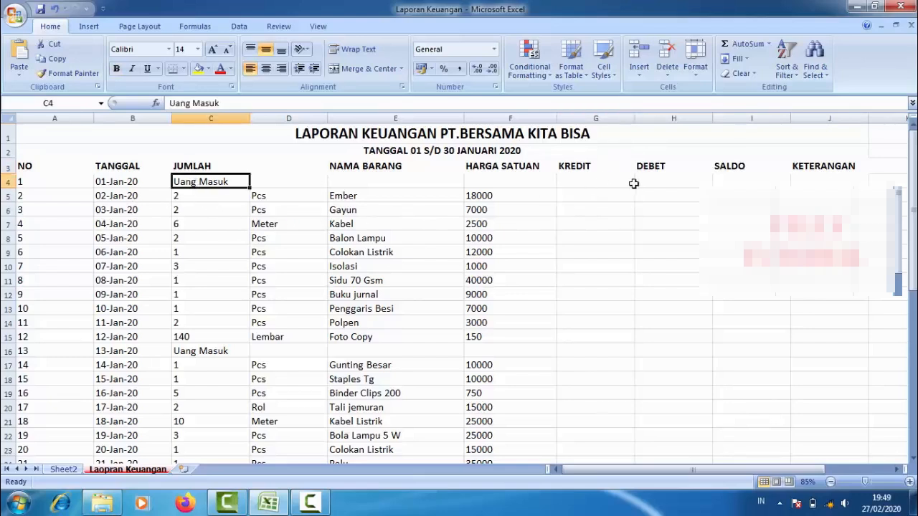
pyautogui.click(658, 178)
pyautogui.click(749, 182)
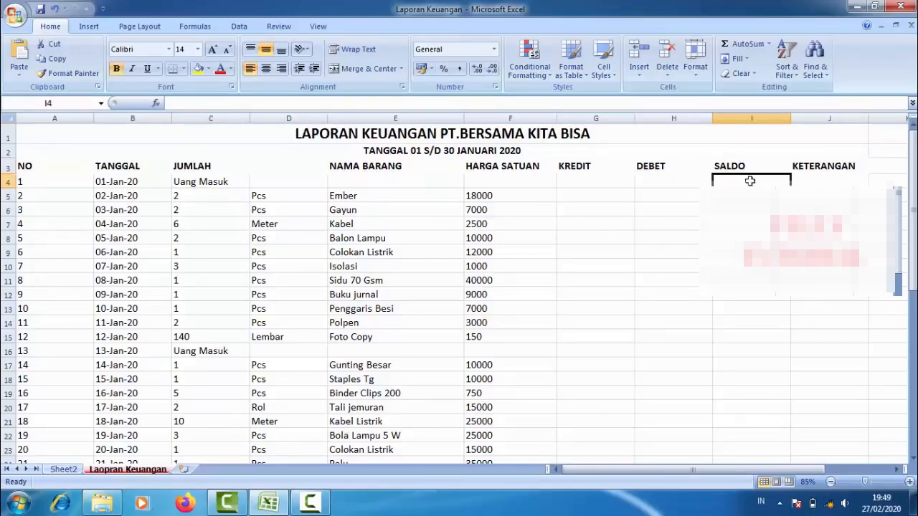
# Step: Apply medium solid outline and inside borders to the header row A3:J3 and increase its height to about 25.5
pyautogui.moveTo(22, 166); pyautogui.dragTo(826, 170)
pyautogui.rightClick(772, 168)
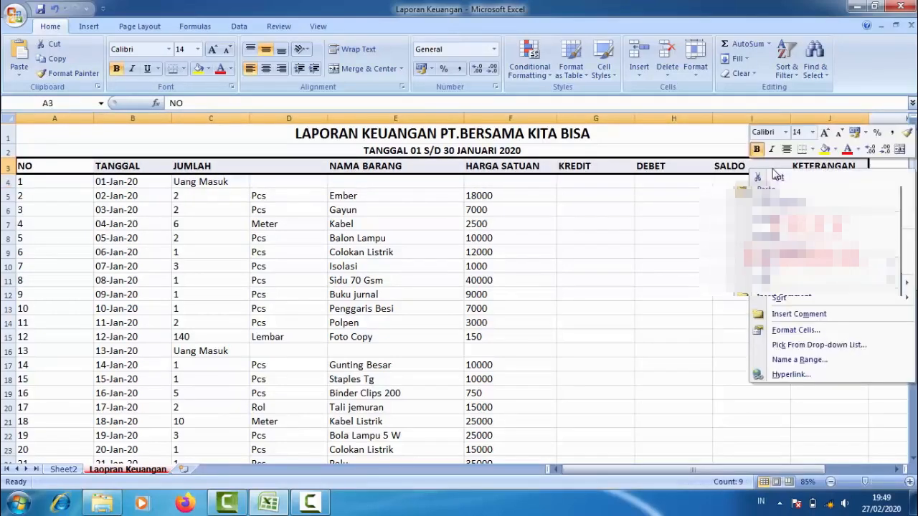
pyautogui.click(792, 328)
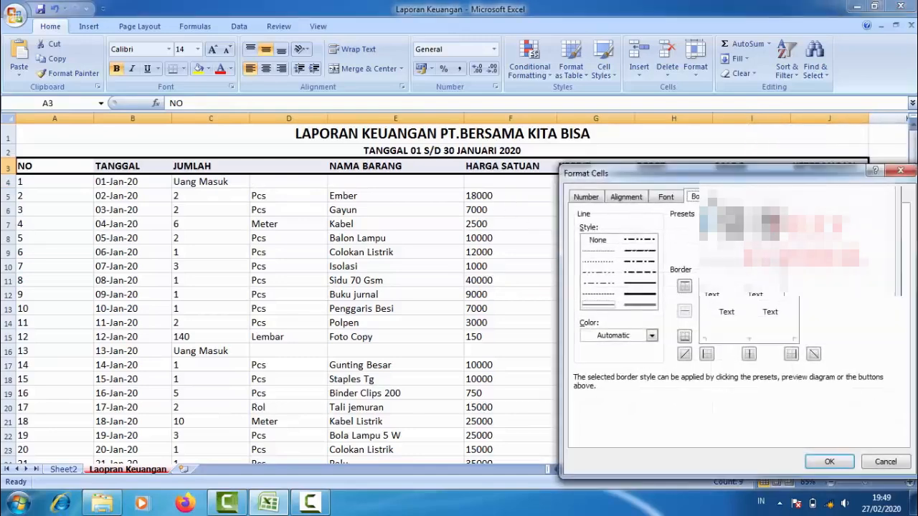
pyautogui.moveTo(737, 175); pyautogui.dragTo(488, 136)
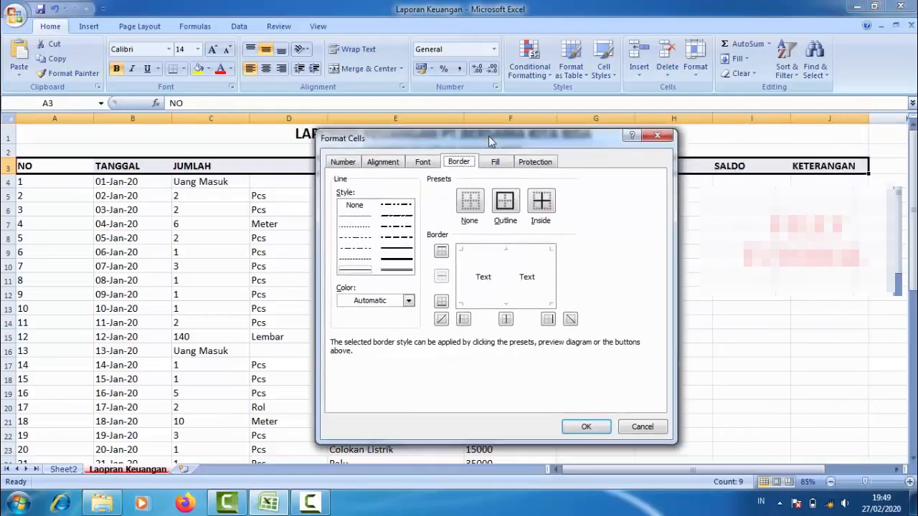
pyautogui.click(394, 258)
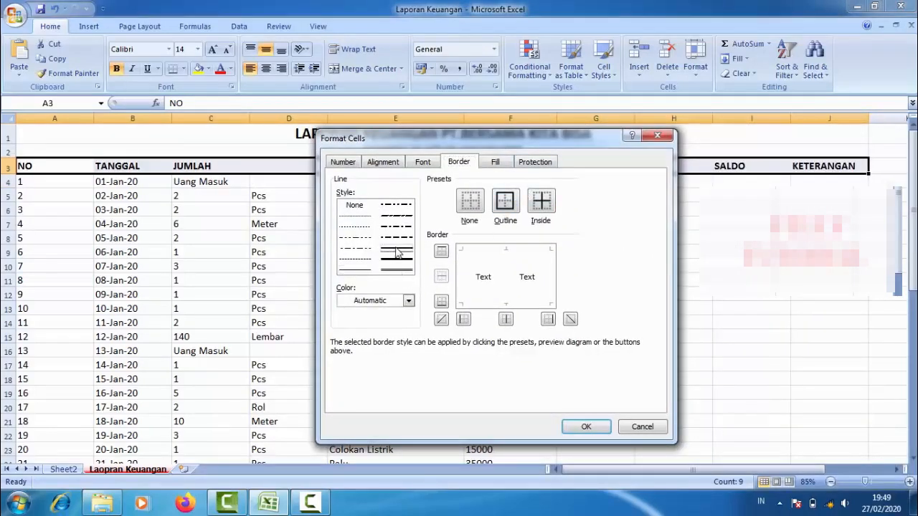
pyautogui.click(522, 208)
pyautogui.click(539, 208)
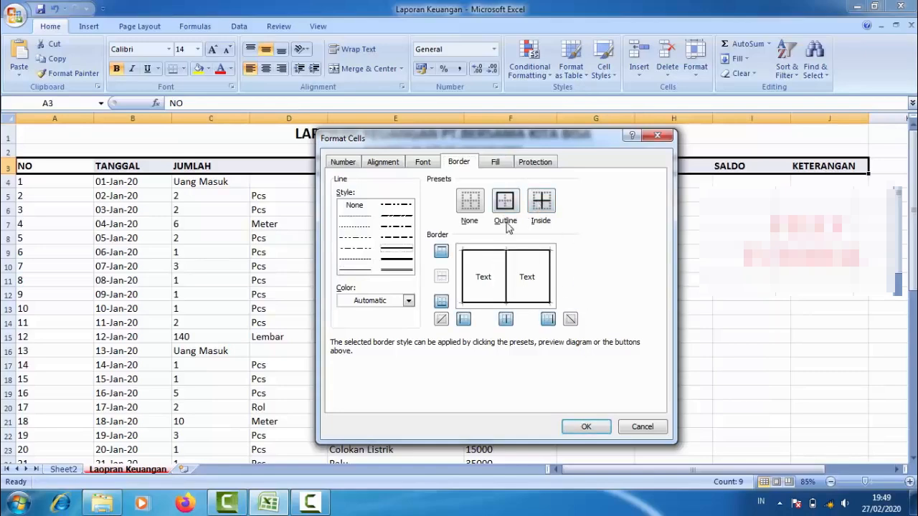
pyautogui.click(586, 426)
pyautogui.click(673, 322)
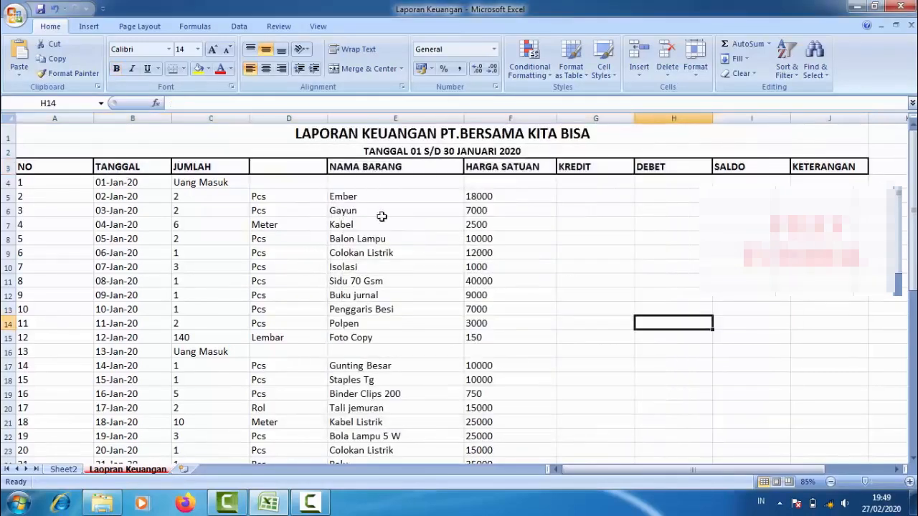
pyautogui.moveTo(7, 174); pyautogui.dragTo(8, 179)
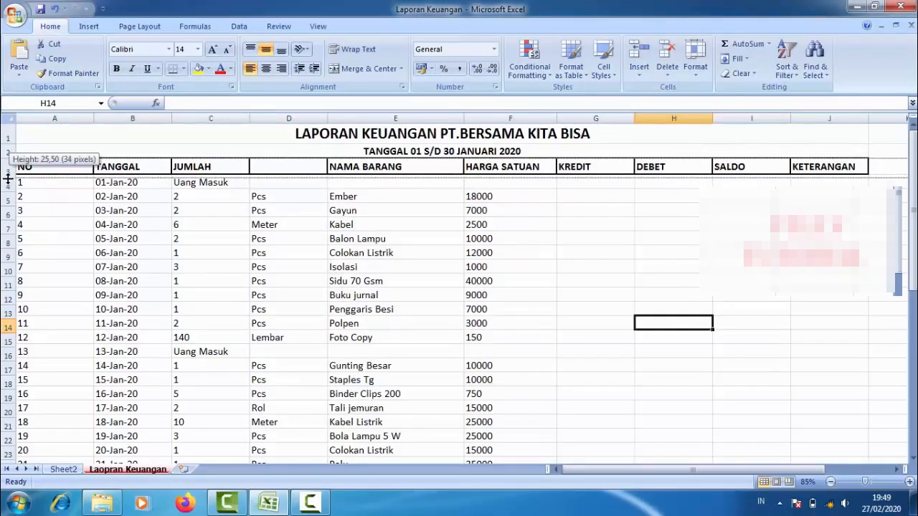
pyautogui.moveTo(8, 180); pyautogui.dragTo(8, 180)
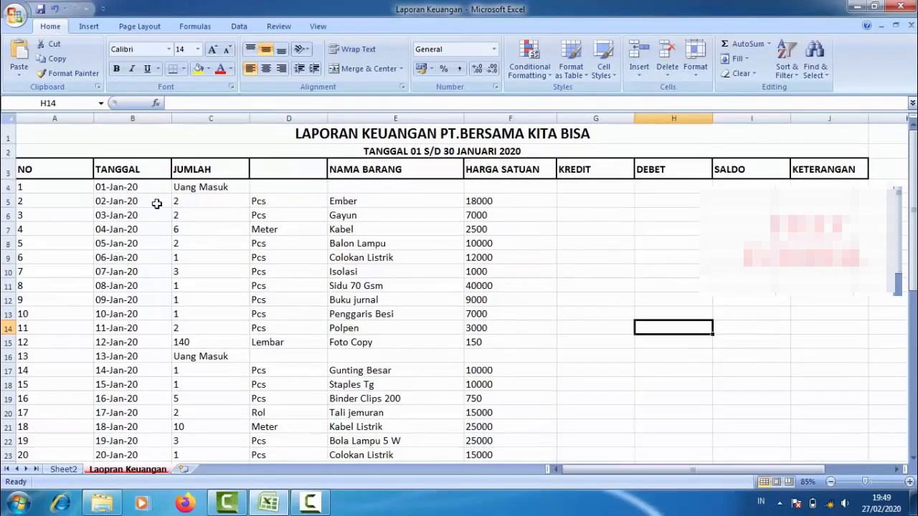
# Step: Apply thin solid outline and inside borders to the table body A4:J31, down to and including the Total row
pyautogui.moveTo(29, 186); pyautogui.dragTo(816, 425)
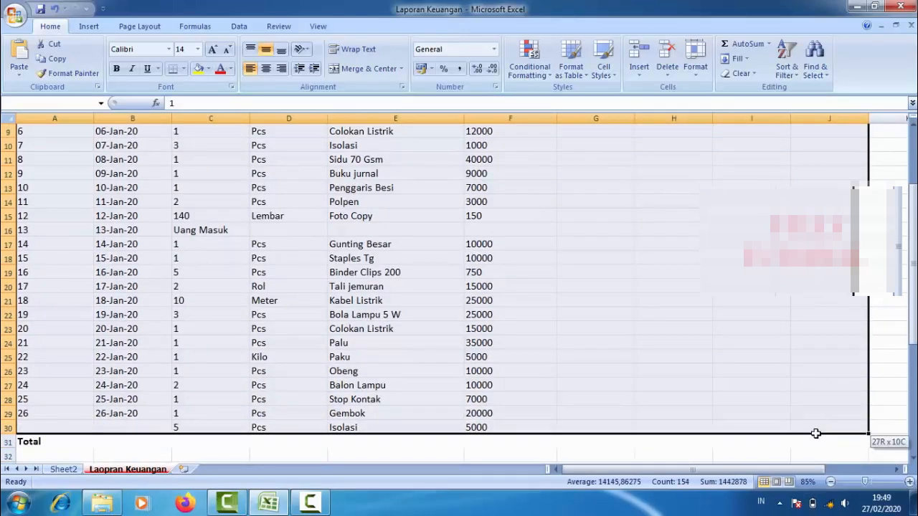
pyautogui.moveTo(816, 433); pyautogui.dragTo(817, 436)
pyautogui.scroll(3, 813, 408)
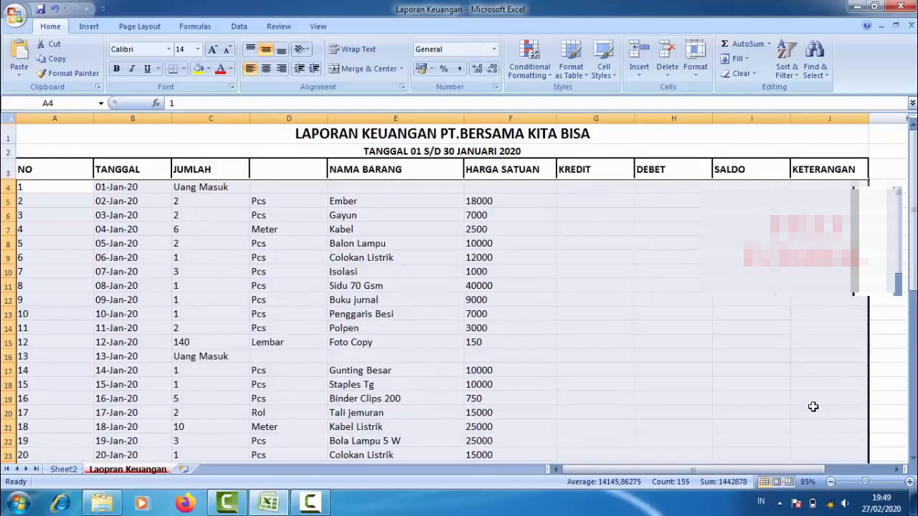
pyautogui.scroll(-7, 813, 409)
pyautogui.scroll(2, 409, 387)
pyautogui.scroll(3, 409, 387)
pyautogui.rightClick(409, 277)
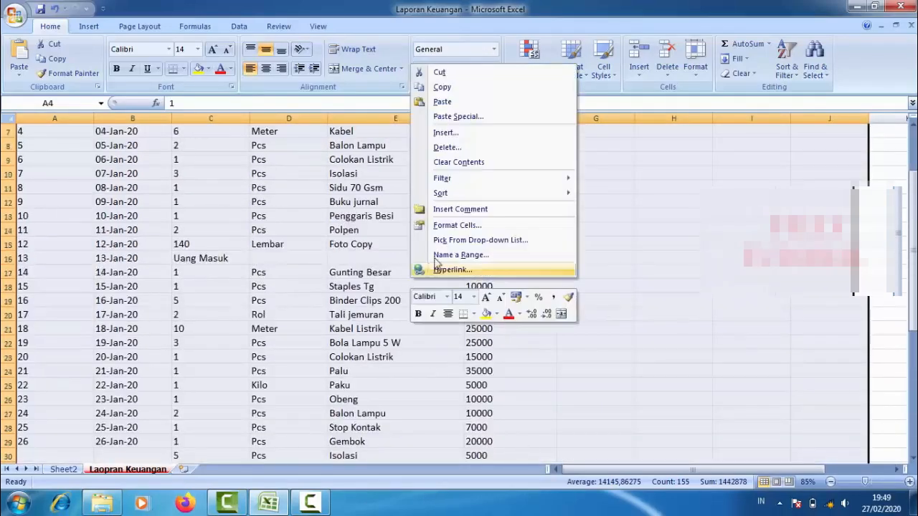
pyautogui.click(443, 226)
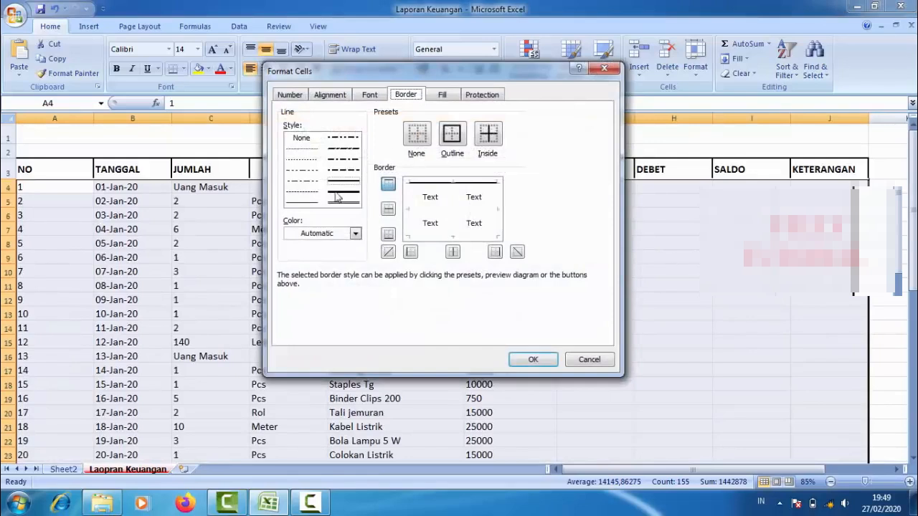
pyautogui.click(306, 203)
pyautogui.click(408, 217)
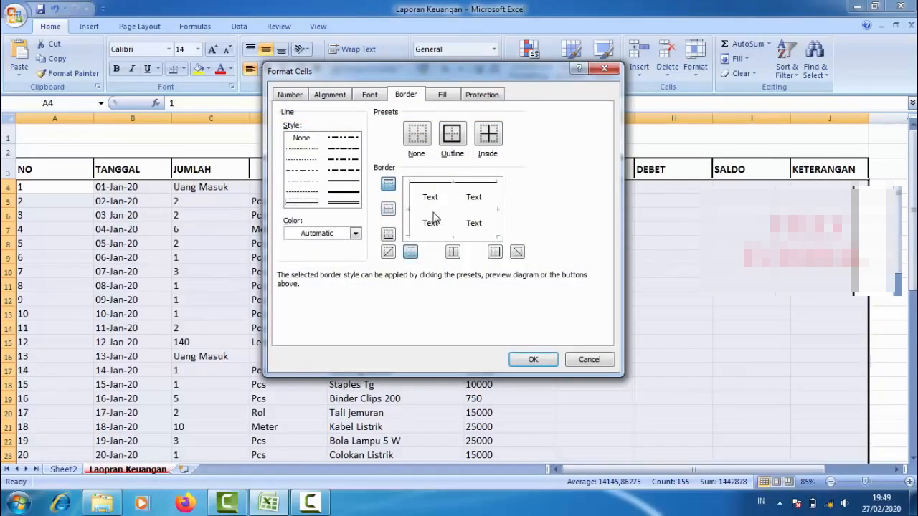
pyautogui.click(453, 212)
pyautogui.click(453, 204)
pyautogui.click(492, 230)
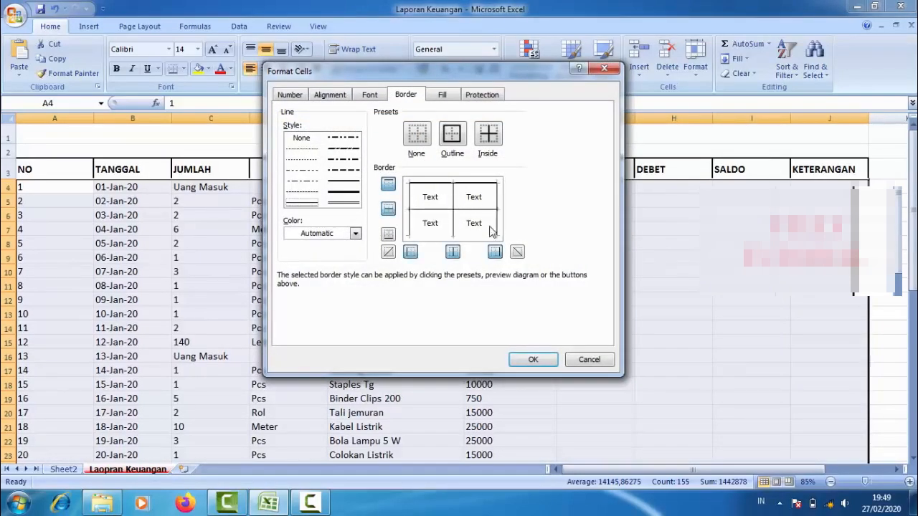
pyautogui.click(486, 237)
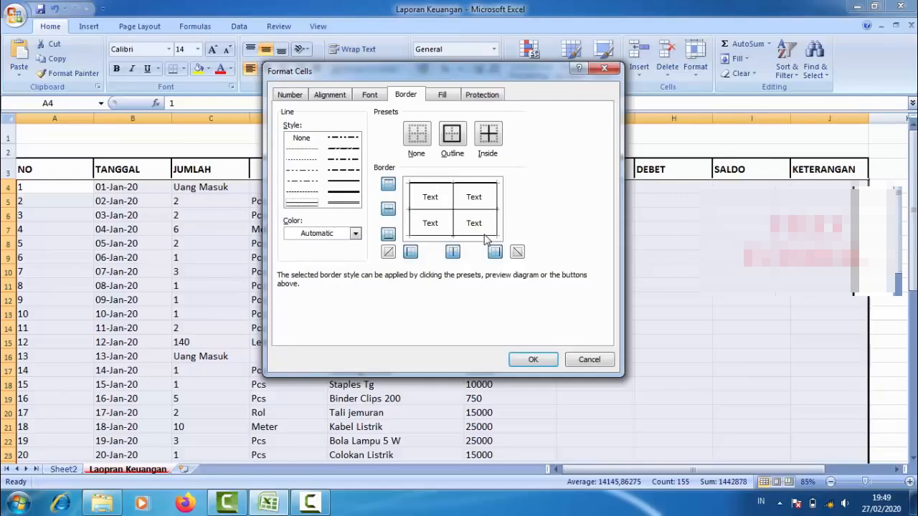
pyautogui.click(521, 362)
pyautogui.click(484, 269)
# Step: Narrow the NO column A so it fits closely around its heading and row numbers
pyautogui.scroll(-8, 326, 233)
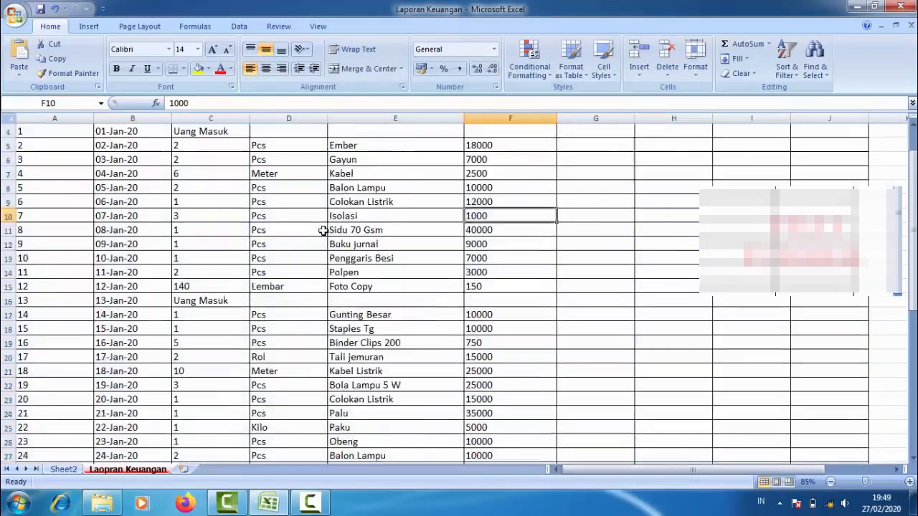
pyautogui.scroll(8, 327, 232)
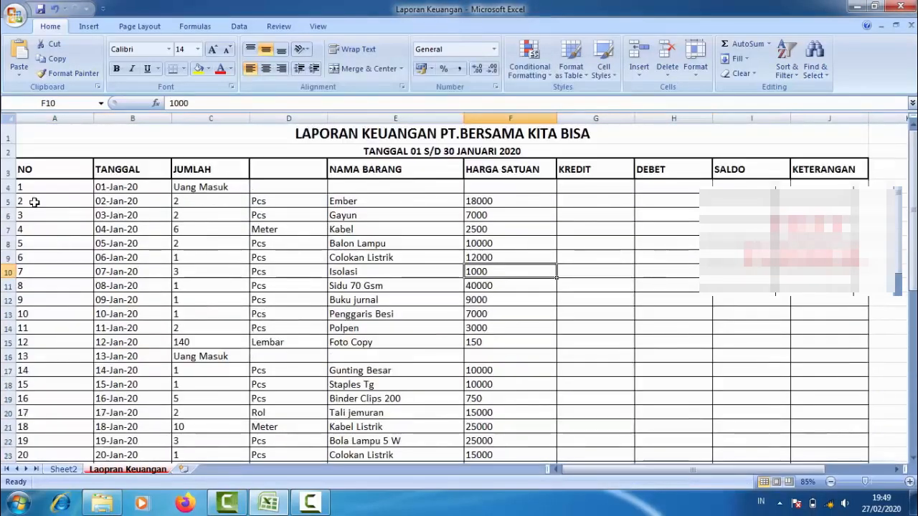
pyautogui.scroll(-5, 41, 200)
pyautogui.scroll(4, 72, 233)
pyautogui.scroll(1, 72, 178)
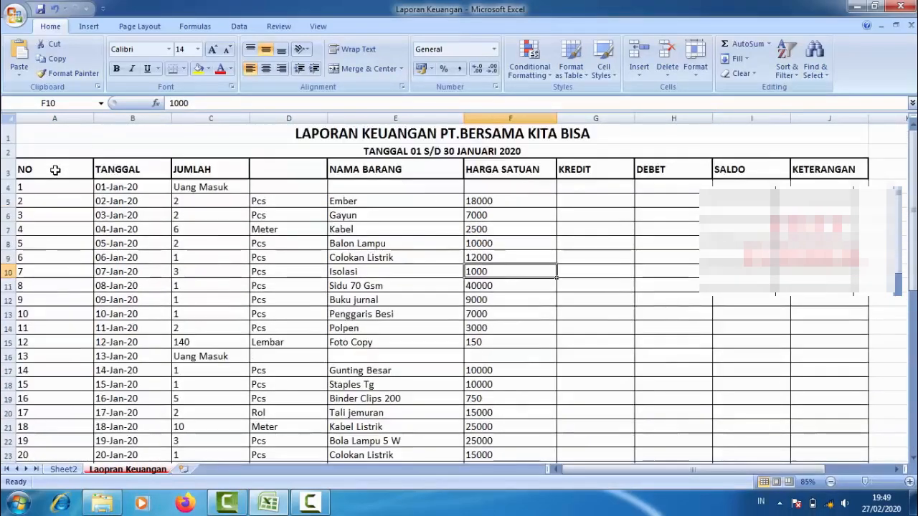
pyautogui.click(51, 200)
pyautogui.moveTo(91, 121); pyautogui.dragTo(45, 137)
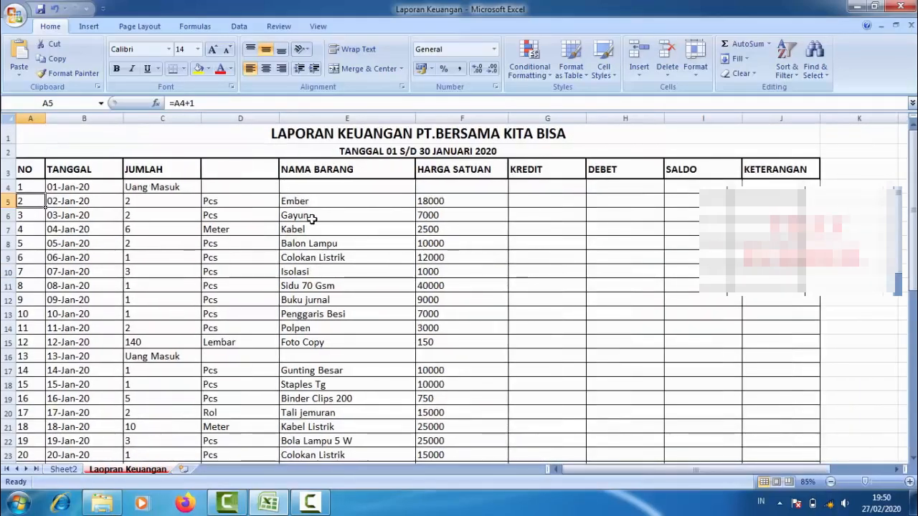
# Step: Center the headings in row 3 and the row numbers in the NO column A horizontally
pyautogui.click(3, 171)
pyautogui.click(265, 69)
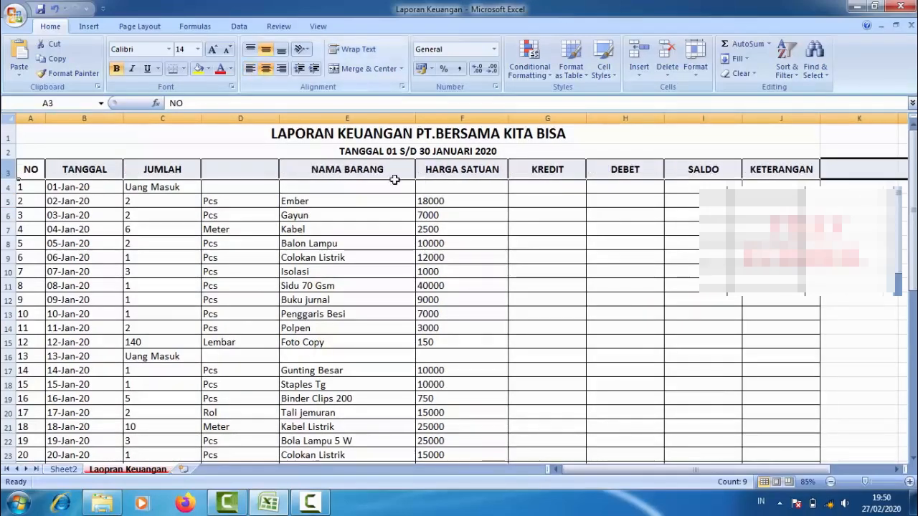
pyautogui.click(425, 215)
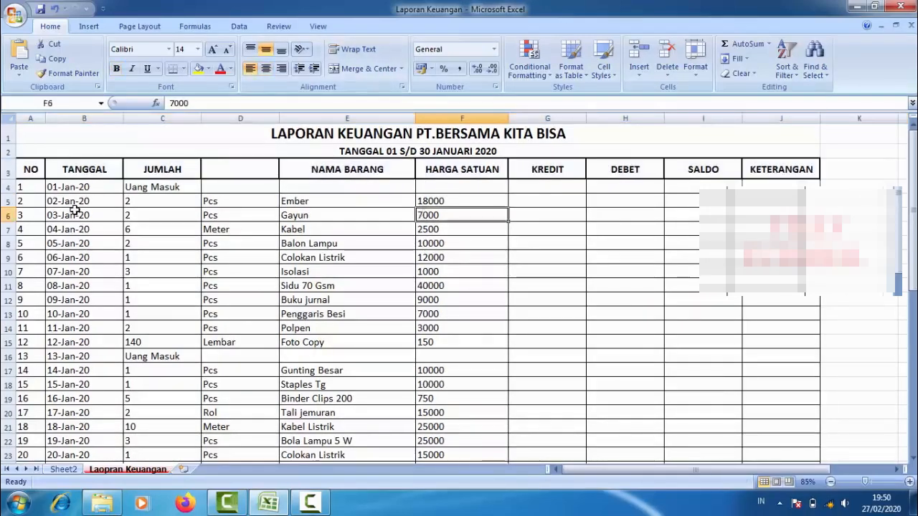
pyautogui.click(30, 118)
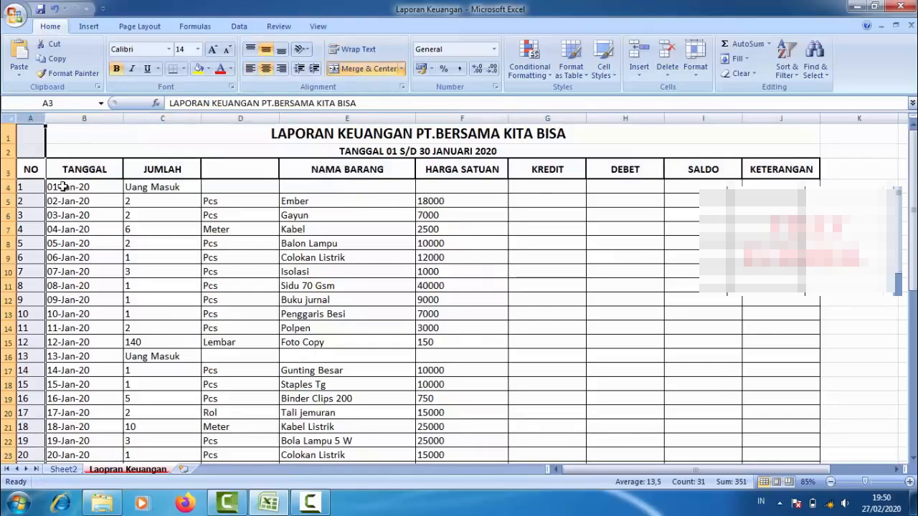
pyautogui.click(265, 68)
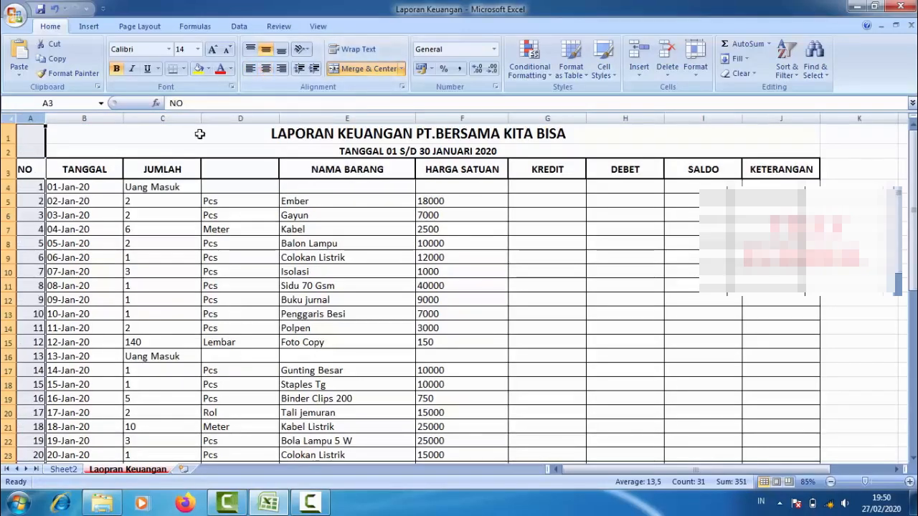
pyautogui.click(265, 68)
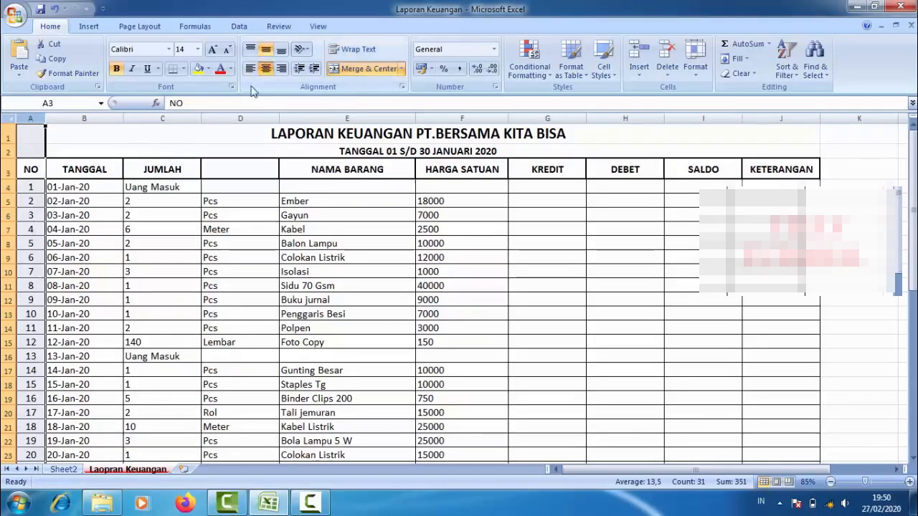
pyautogui.click(61, 246)
# Step: Try to center the dates in the TANGGAL column B horizontally
pyautogui.click(84, 117)
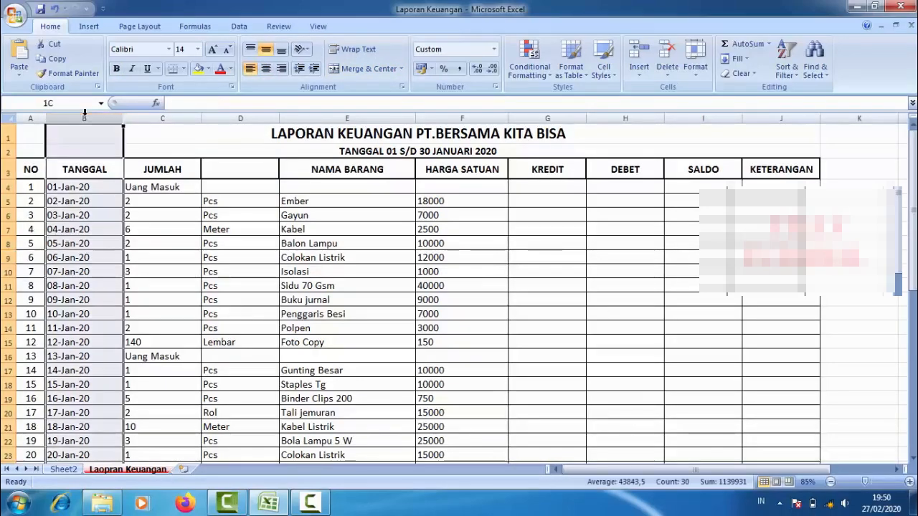
pyautogui.click(265, 68)
pyautogui.click(182, 201)
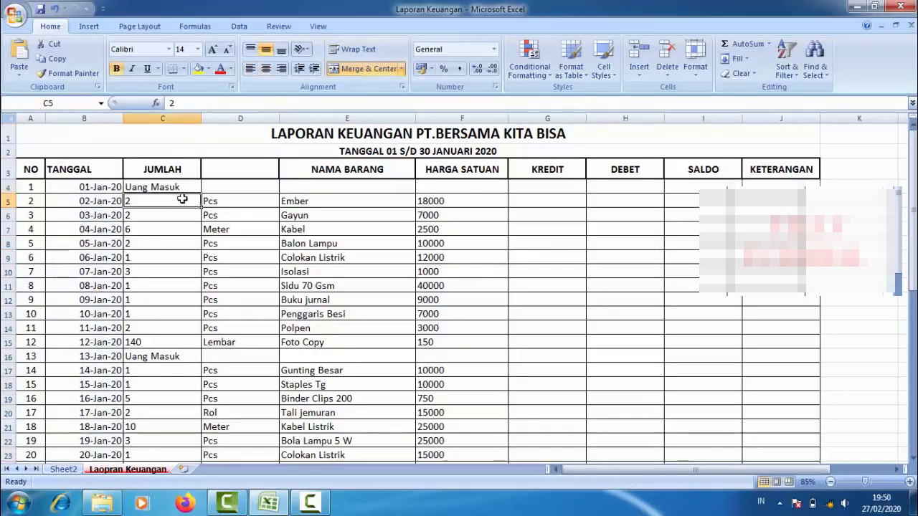
# Step: Center the contents of the JUMLAH column C and the unit column D horizontally
pyautogui.click(166, 117)
pyautogui.moveTo(183, 120); pyautogui.dragTo(240, 118)
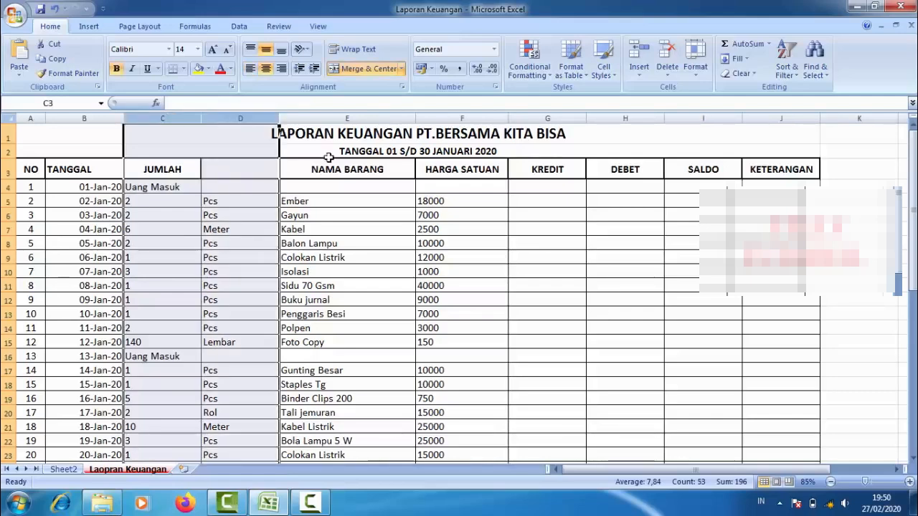
pyautogui.click(265, 69)
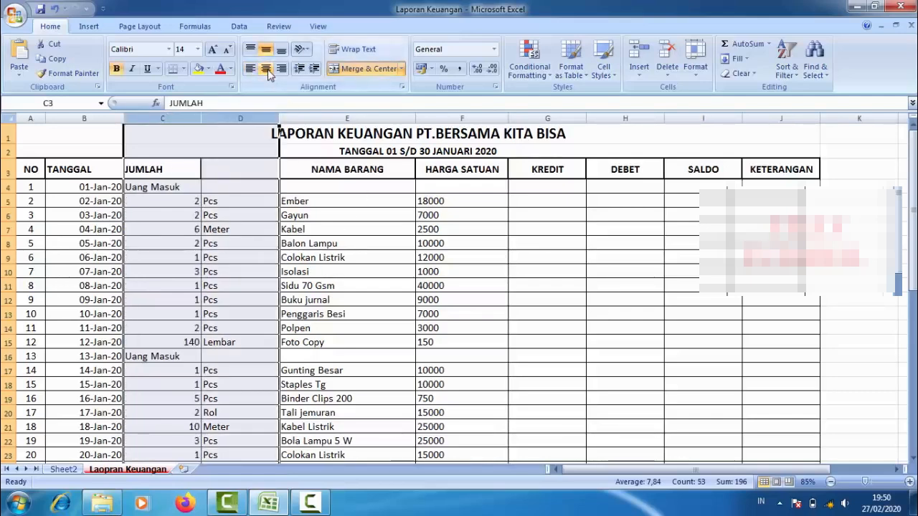
pyautogui.click(265, 69)
pyautogui.click(213, 287)
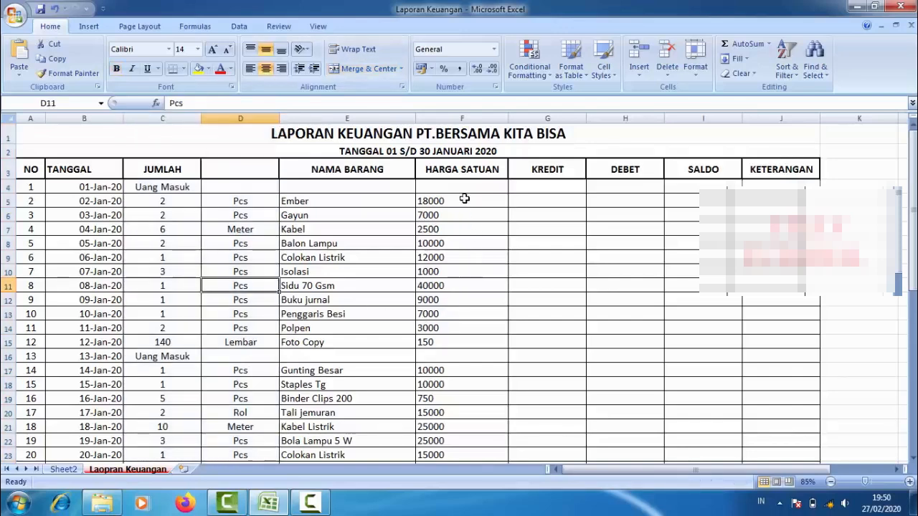
pyautogui.scroll(-2, 464, 199)
pyautogui.scroll(2, 467, 256)
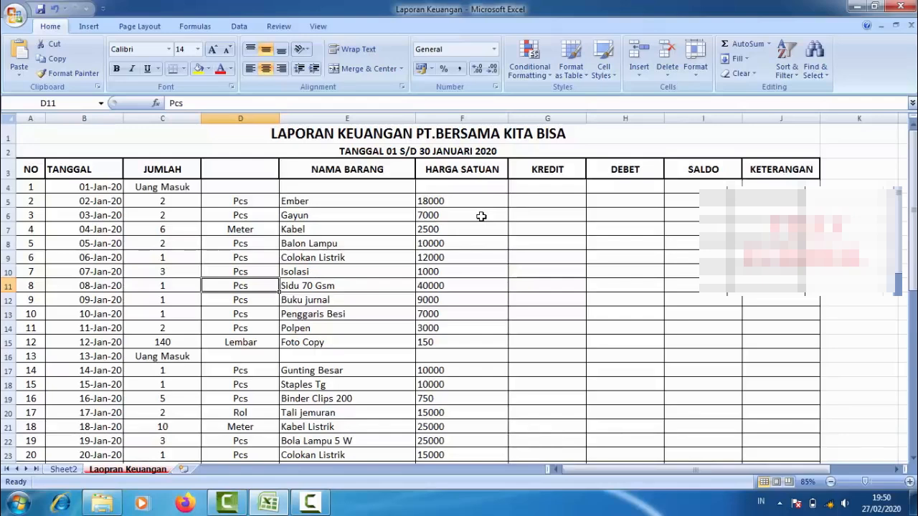
pyautogui.click(553, 172)
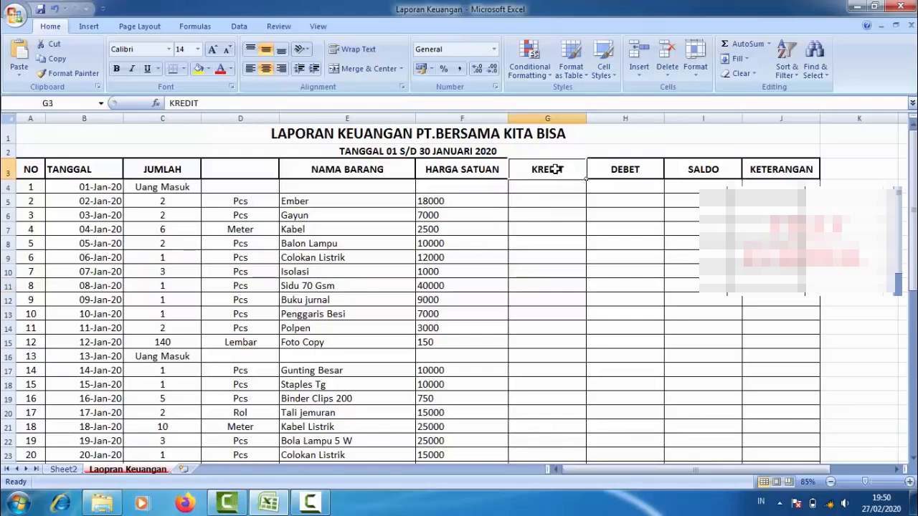
pyautogui.click(617, 169)
pyautogui.click(694, 172)
pyautogui.click(765, 170)
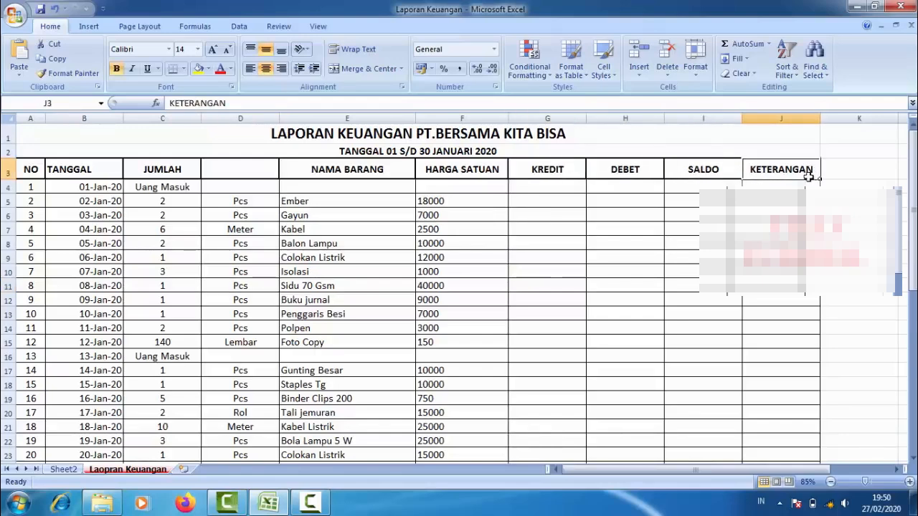
# Step: Format the HARGA SATUAN, KREDIT, DEBET and SALDO cells from row 4 down as Accounting with 0 decimal places and the Rp symbol
pyautogui.moveTo(467, 189); pyautogui.dragTo(672, 434)
pyautogui.scroll(3, 647, 421)
pyautogui.rightClick(539, 277)
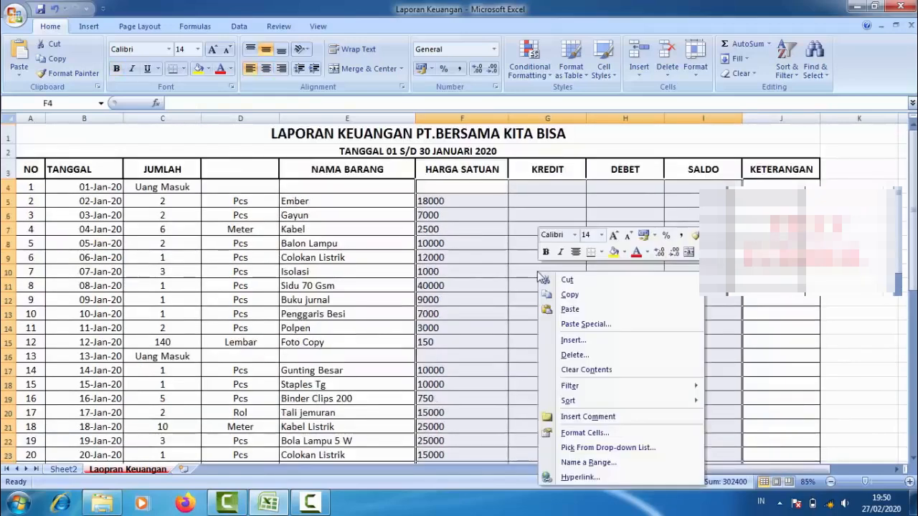
pyautogui.click(584, 433)
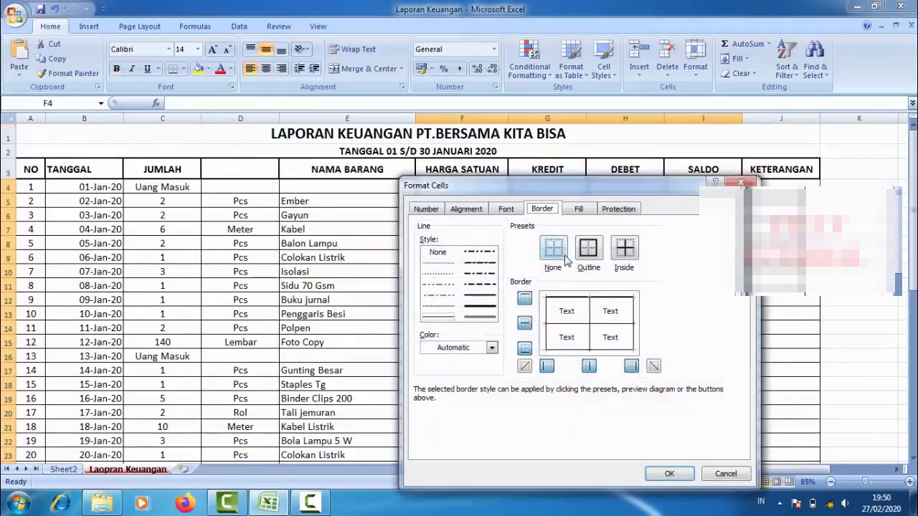
pyautogui.moveTo(550, 187); pyautogui.dragTo(669, 140)
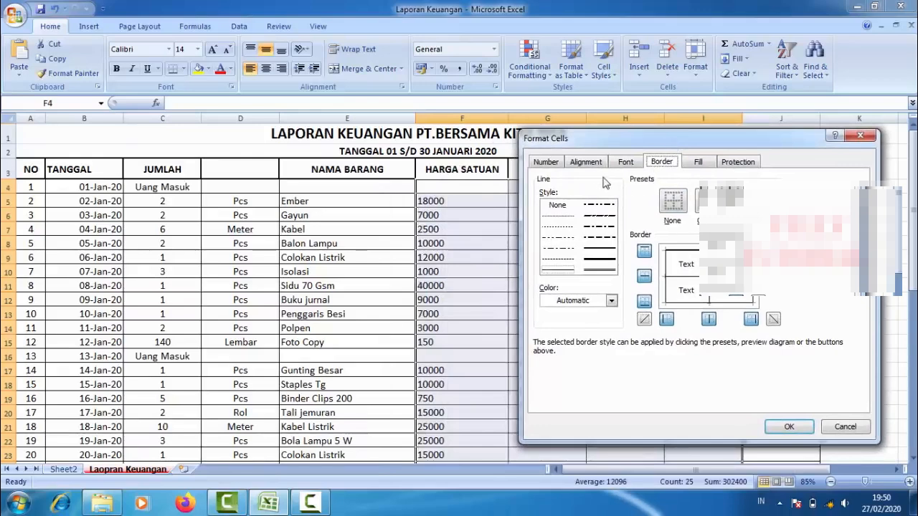
pyautogui.click(588, 163)
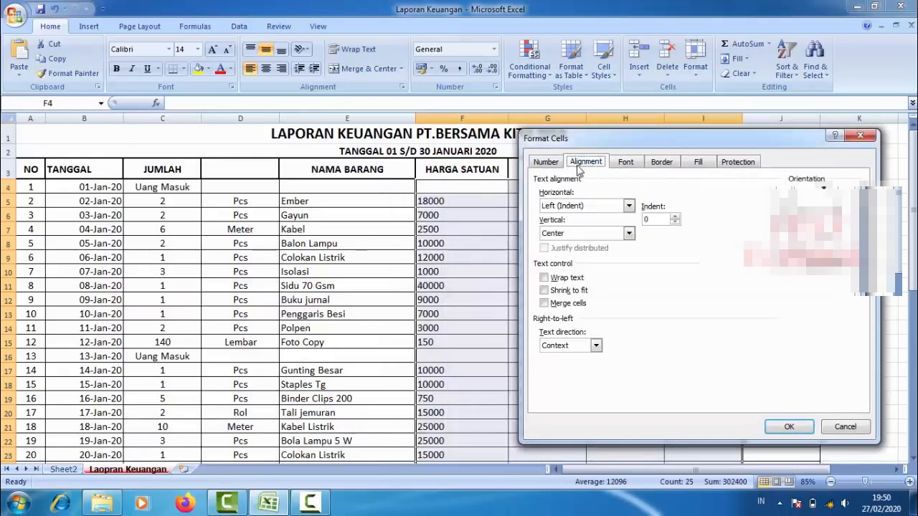
pyautogui.click(549, 163)
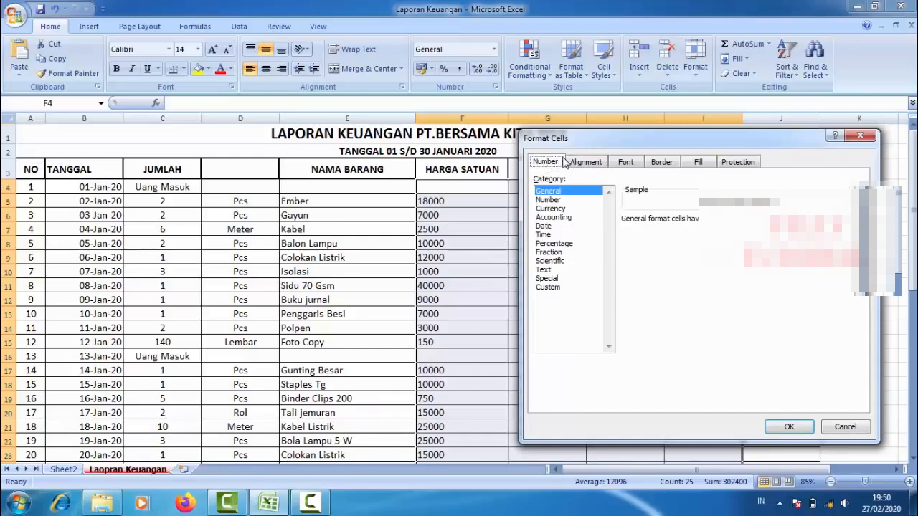
pyautogui.click(554, 218)
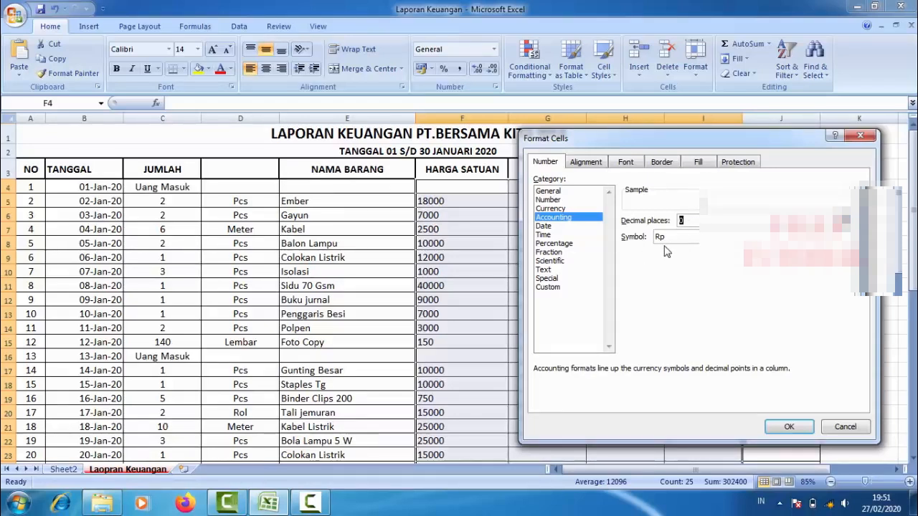
pyautogui.click(787, 427)
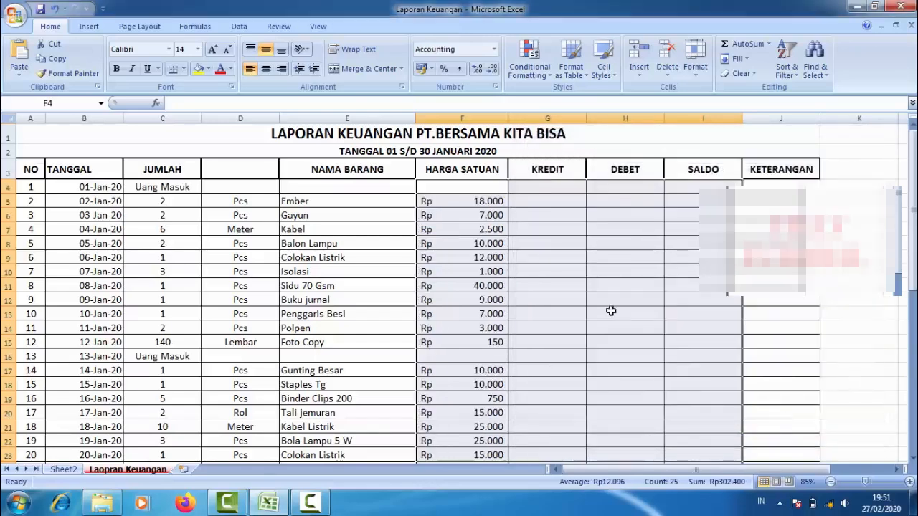
pyautogui.click(610, 313)
pyautogui.click(476, 204)
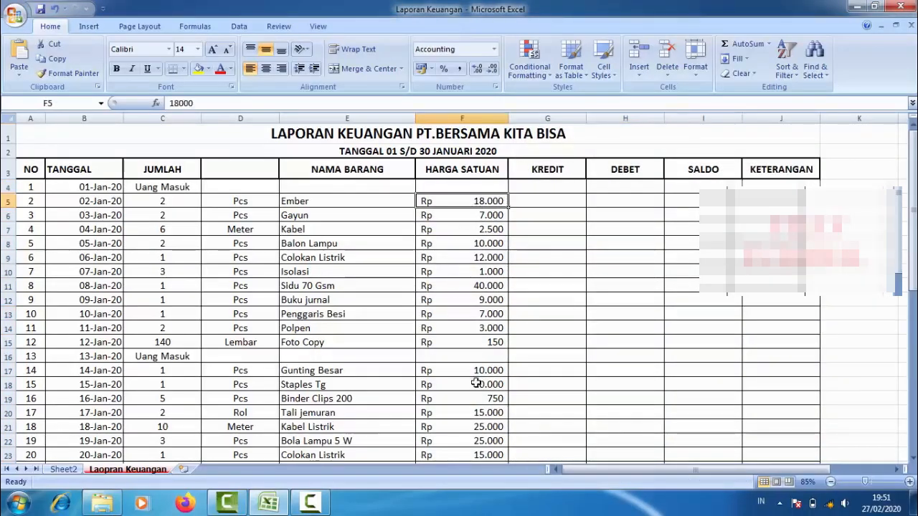
pyautogui.click(525, 325)
pyautogui.scroll(-5, 526, 322)
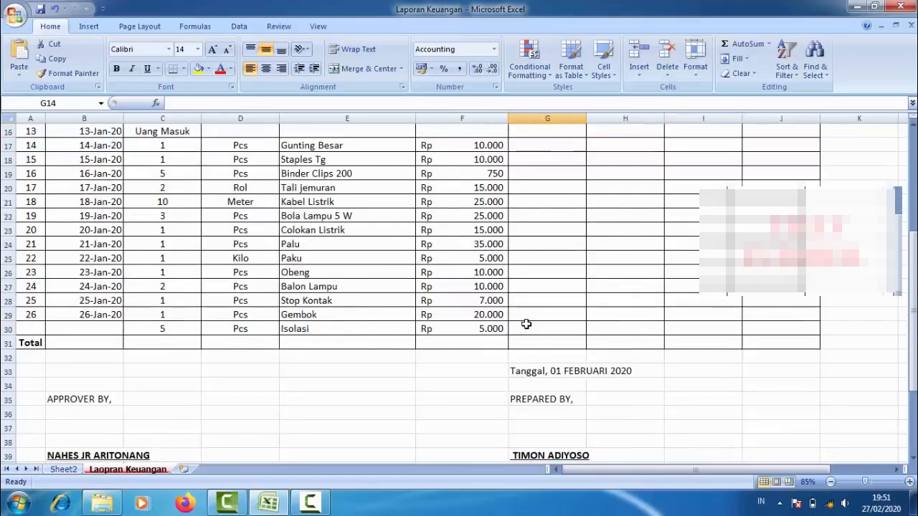
pyautogui.scroll(5, 495, 279)
pyautogui.click(482, 203)
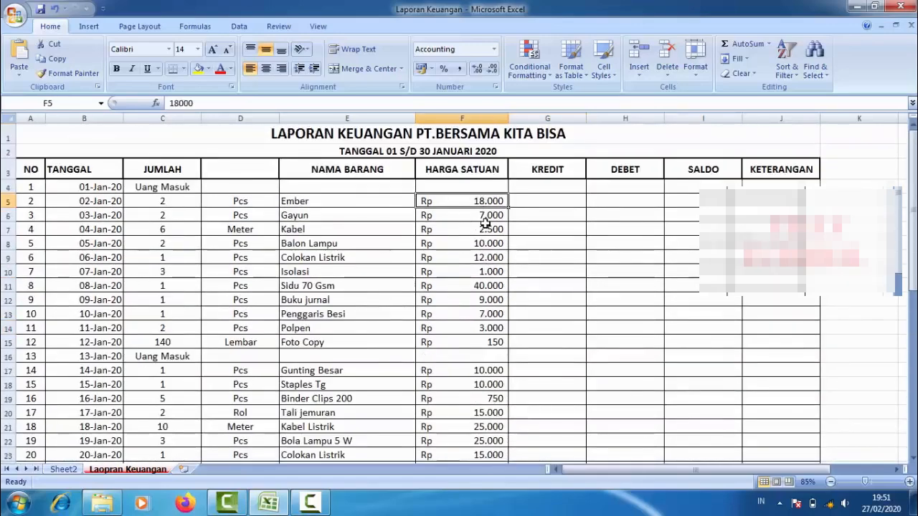
pyautogui.click(550, 276)
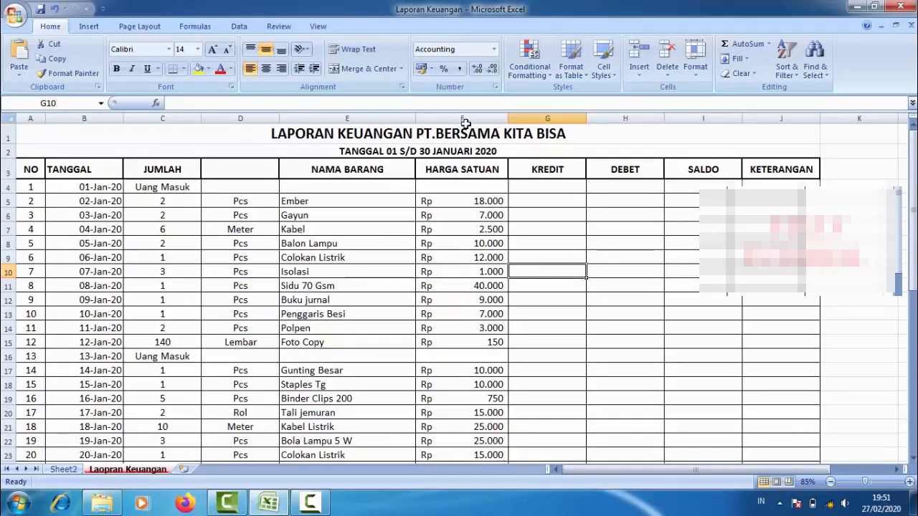
# Step: Set the HARGA SATUAN, KREDIT, DEBET and SALDO columns to one equal width and widen the KETERANGAN column J
pyautogui.moveTo(465, 120); pyautogui.dragTo(710, 122)
pyautogui.moveTo(513, 117); pyautogui.dragTo(506, 119)
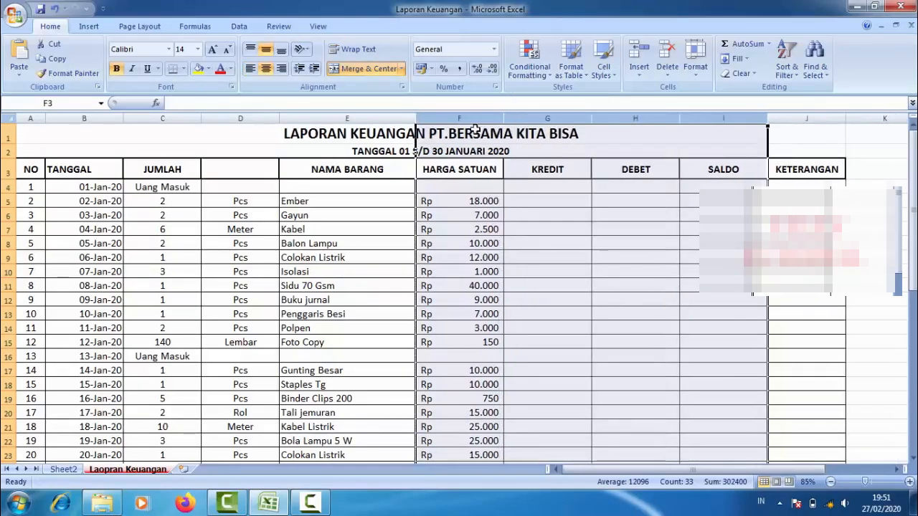
pyautogui.click(819, 140)
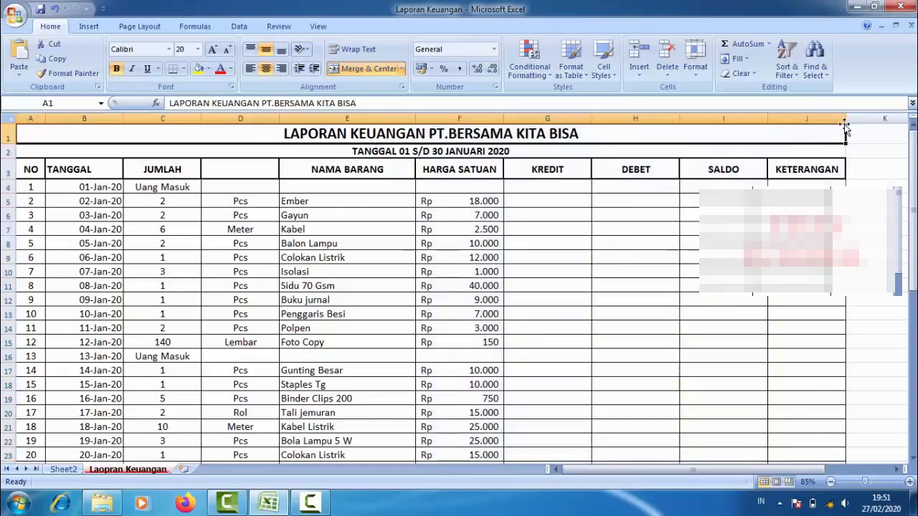
pyautogui.moveTo(845, 119); pyautogui.dragTo(894, 119)
pyautogui.click(855, 188)
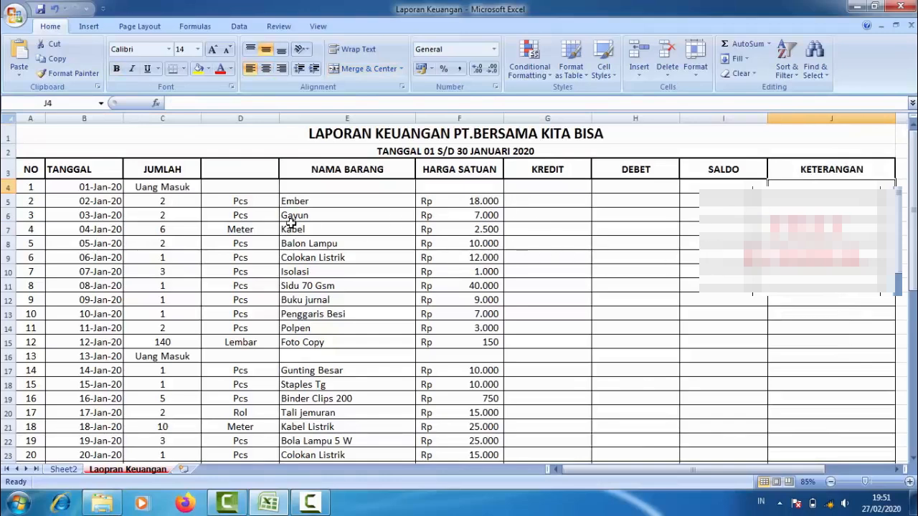
# Step: Enter the heading SATUAN in cell D3 above the unit column
pyautogui.click(174, 187)
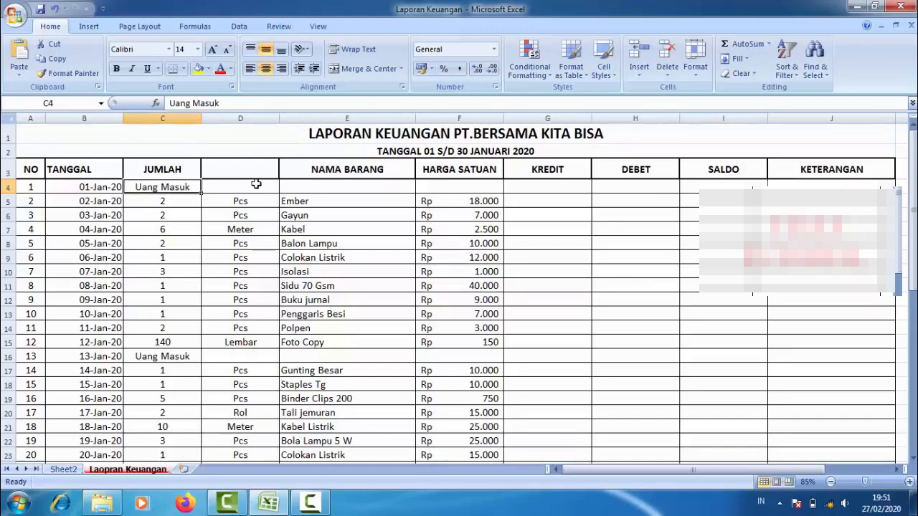
pyautogui.click(168, 171)
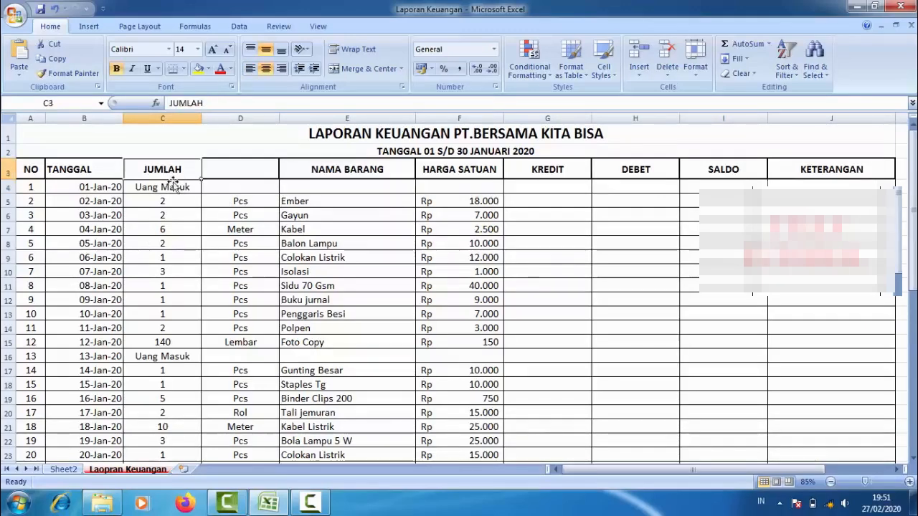
pyautogui.click(226, 168)
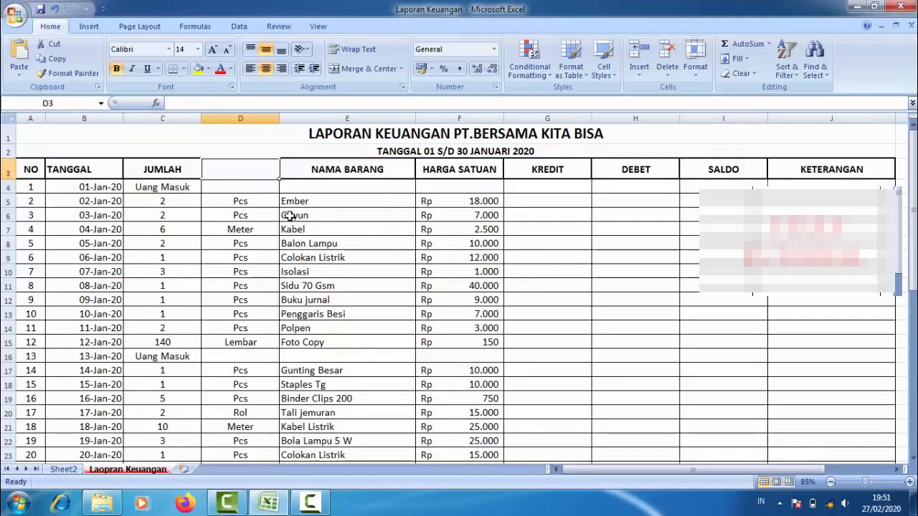
pyautogui.write('s')
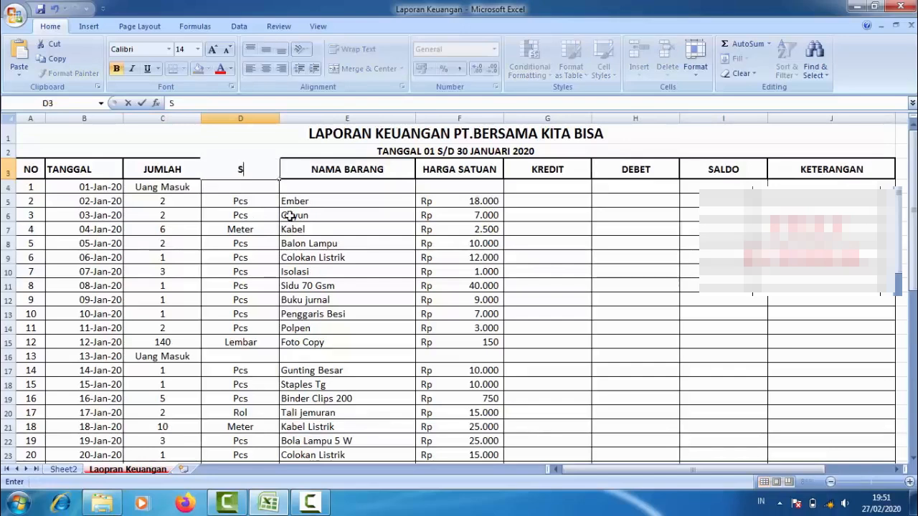
pyautogui.write('ATUAN')
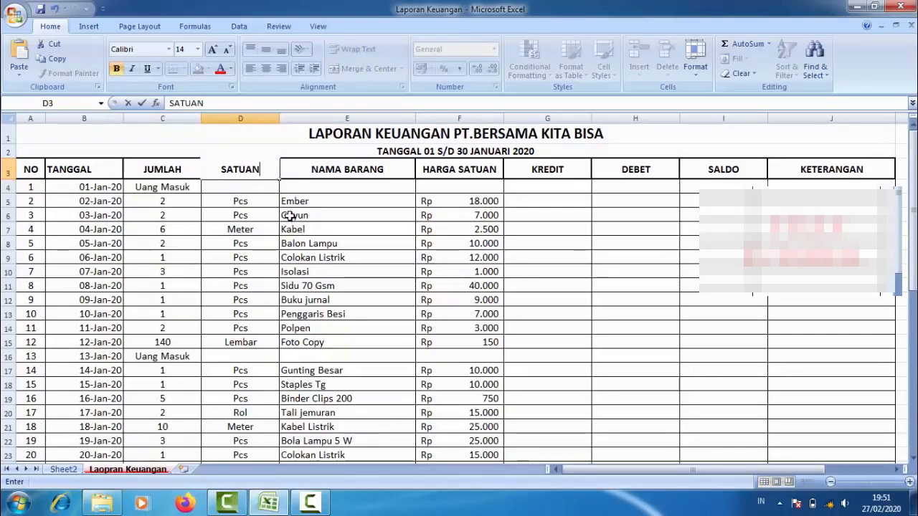
pyautogui.click(309, 261)
# Step: Merge and center the two Uang Masuk entries across C4:F4 and C16:F16
pyautogui.click(174, 189)
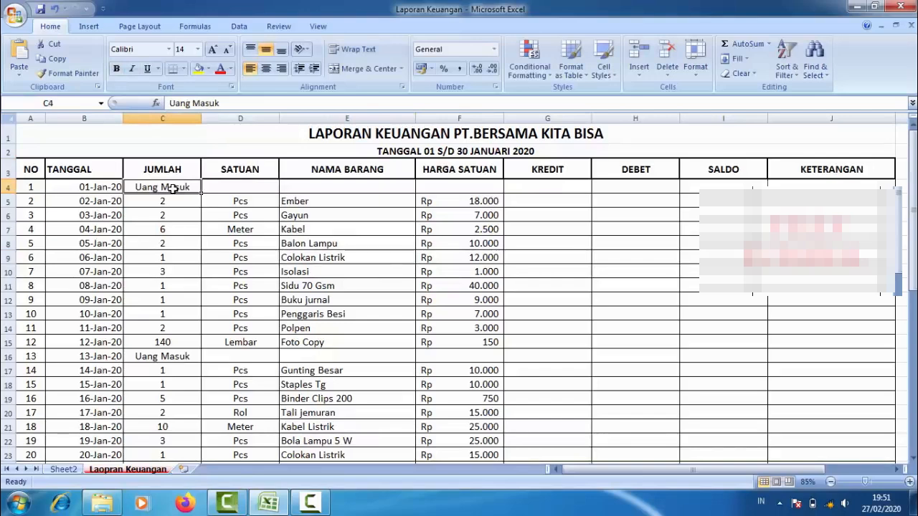
pyautogui.click(246, 189)
pyautogui.click(316, 191)
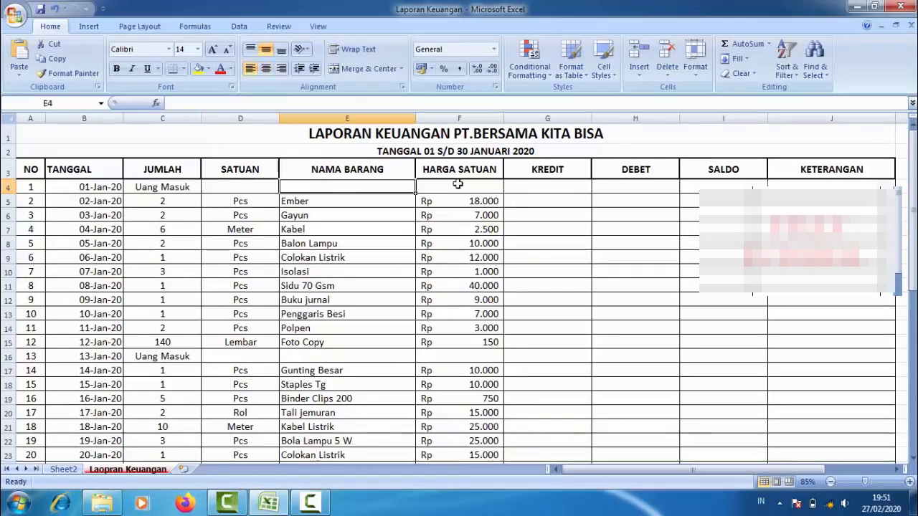
pyautogui.click(458, 185)
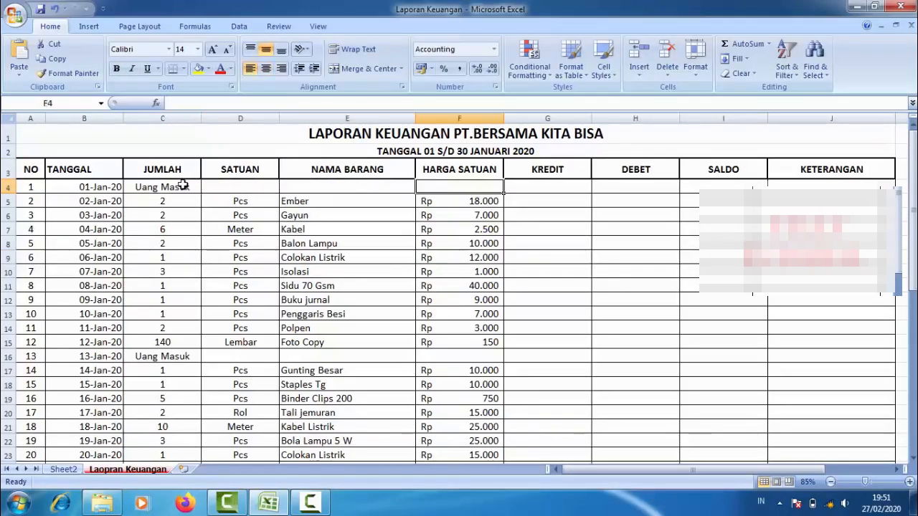
pyautogui.moveTo(184, 185); pyautogui.dragTo(452, 185)
pyautogui.click(336, 69)
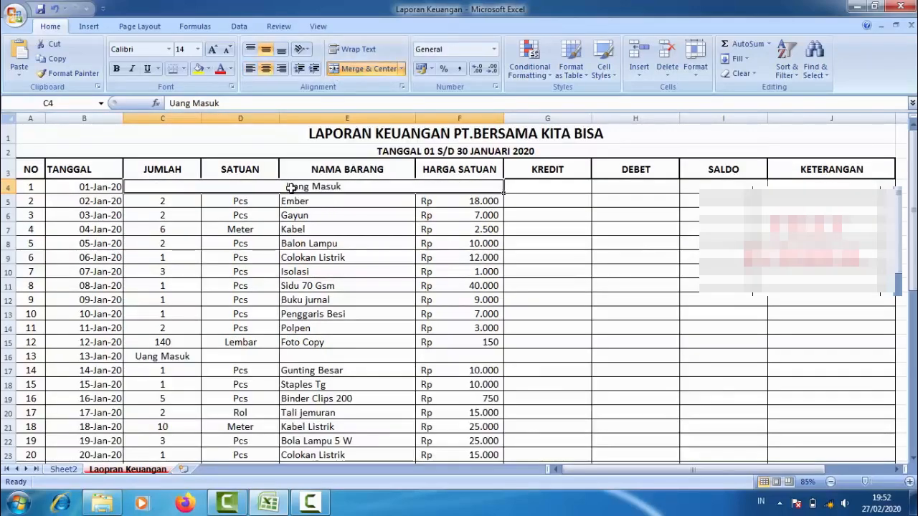
pyautogui.moveTo(165, 355); pyautogui.dragTo(419, 356)
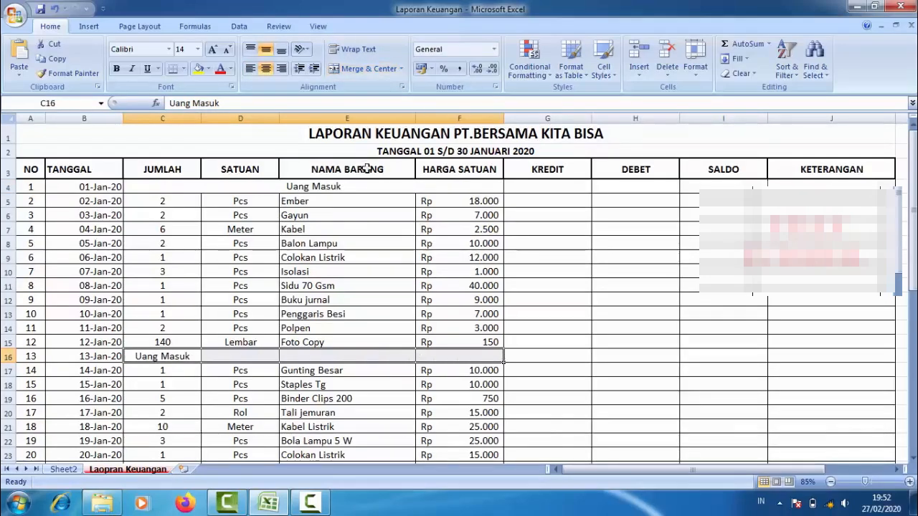
pyautogui.click(366, 68)
pyautogui.click(315, 271)
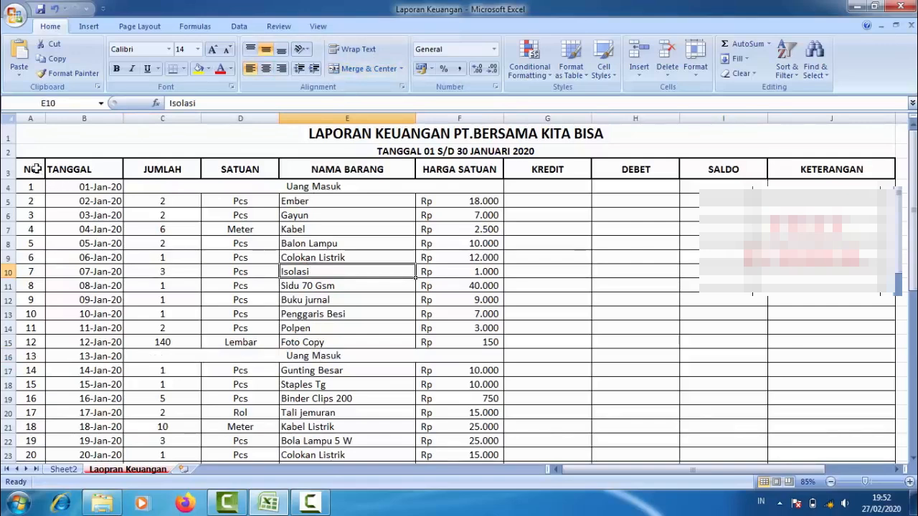
# Step: Fill the heading cells A3:J3 with a light aqua theme color
pyautogui.moveTo(41, 172); pyautogui.dragTo(854, 173)
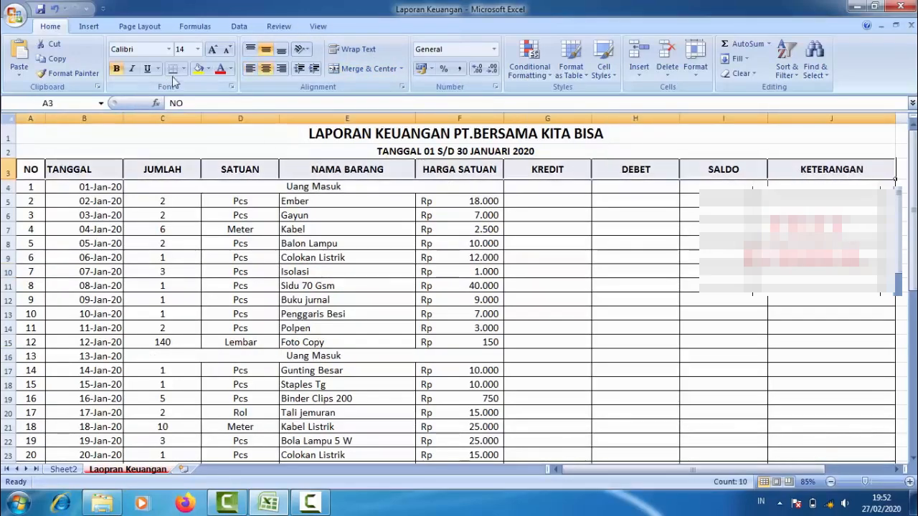
pyautogui.click(209, 69)
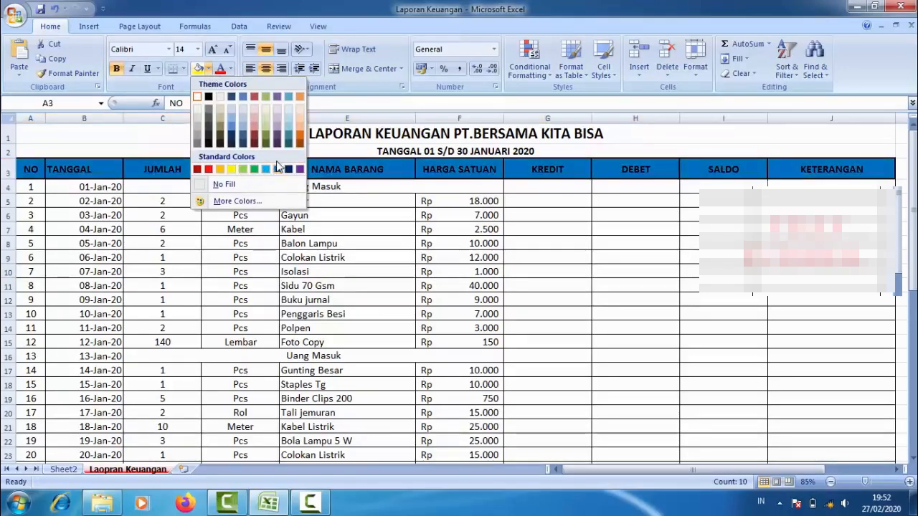
pyautogui.click(289, 127)
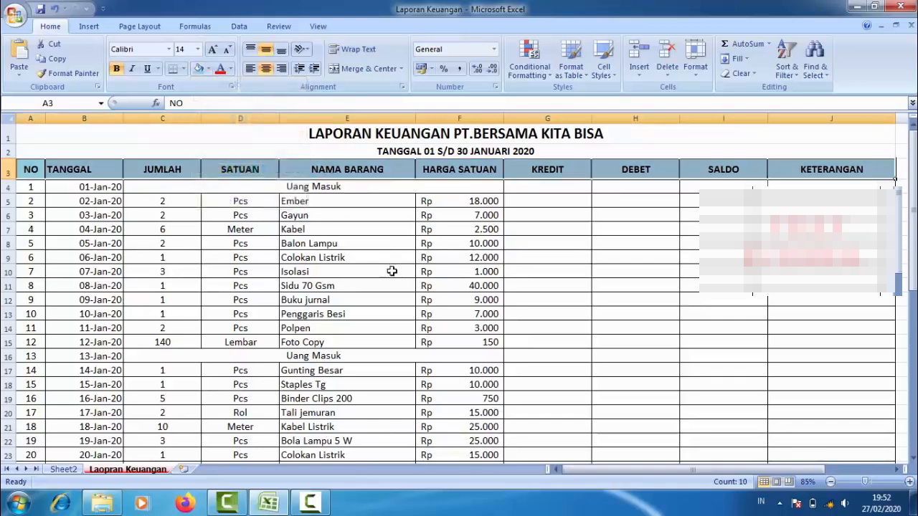
pyautogui.click(383, 271)
# Step: Fill the merged Uang Masuk cells in rows 4 and 16 with the standard light green color
pyautogui.click(213, 187)
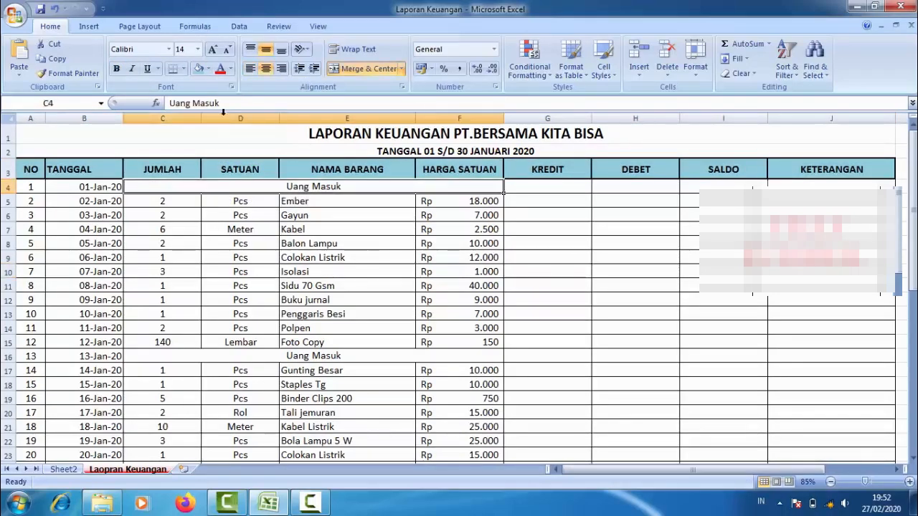
pyautogui.click(208, 69)
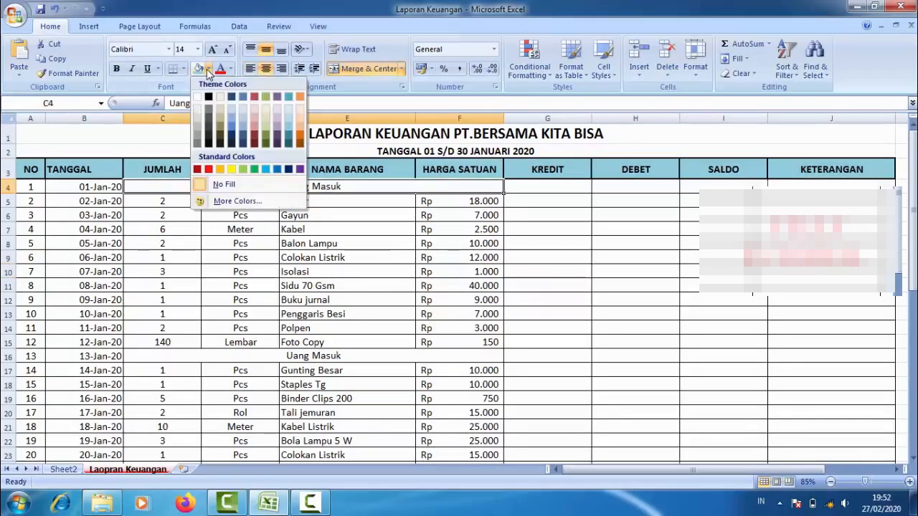
pyautogui.click(244, 170)
pyautogui.click(315, 247)
pyautogui.click(274, 356)
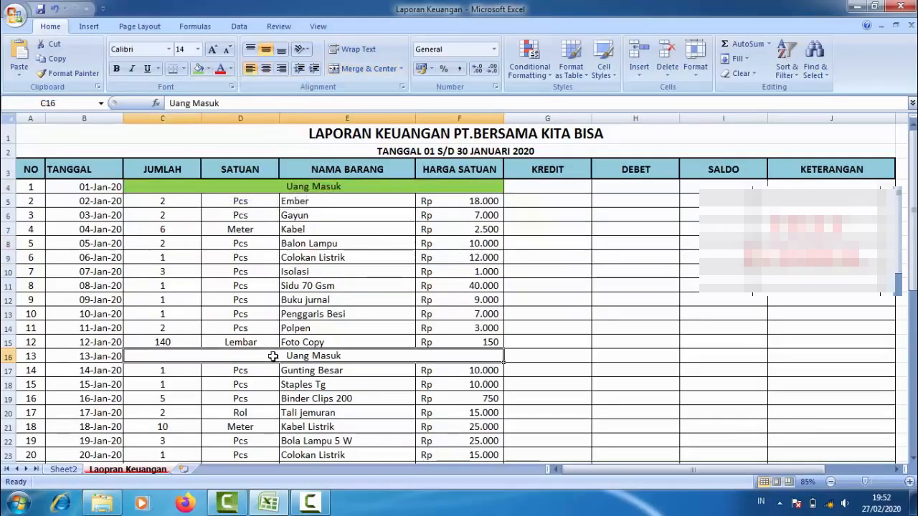
pyautogui.click(198, 69)
pyautogui.click(337, 316)
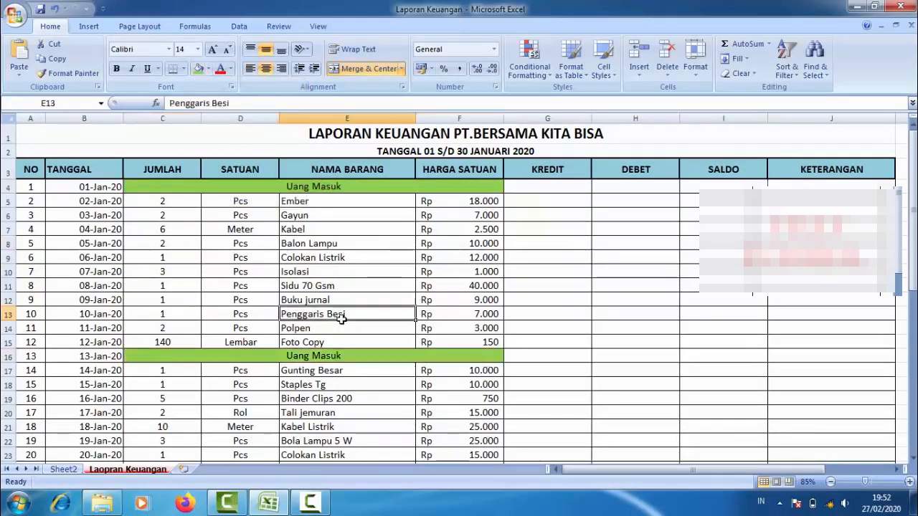
pyautogui.click(277, 244)
pyautogui.scroll(-5, 438, 287)
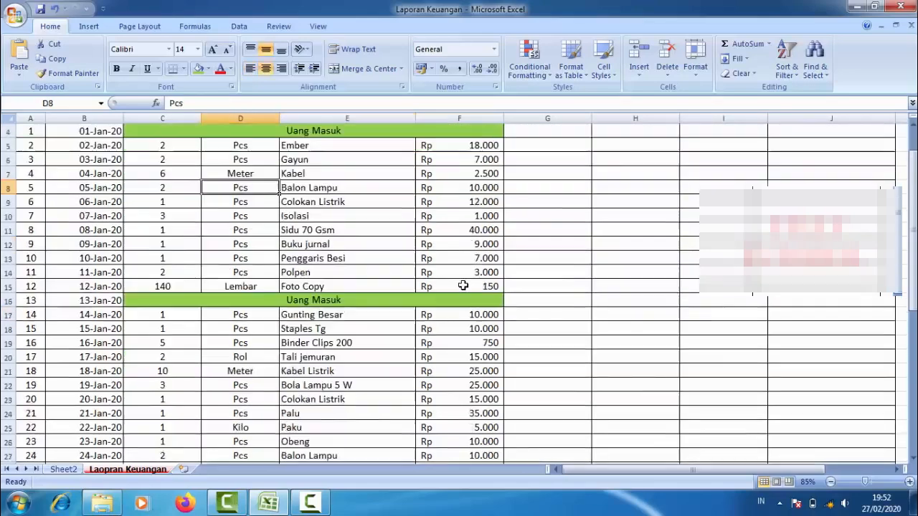
pyautogui.scroll(5, 459, 287)
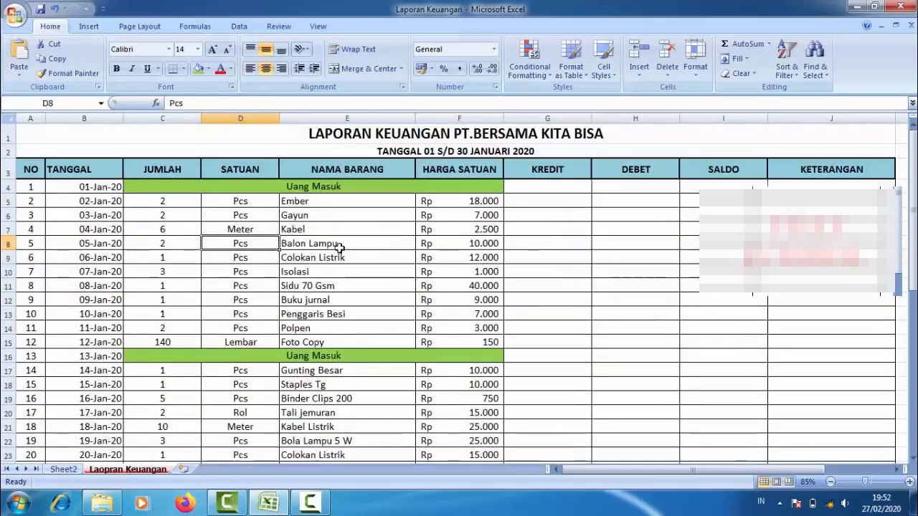
pyautogui.click(339, 247)
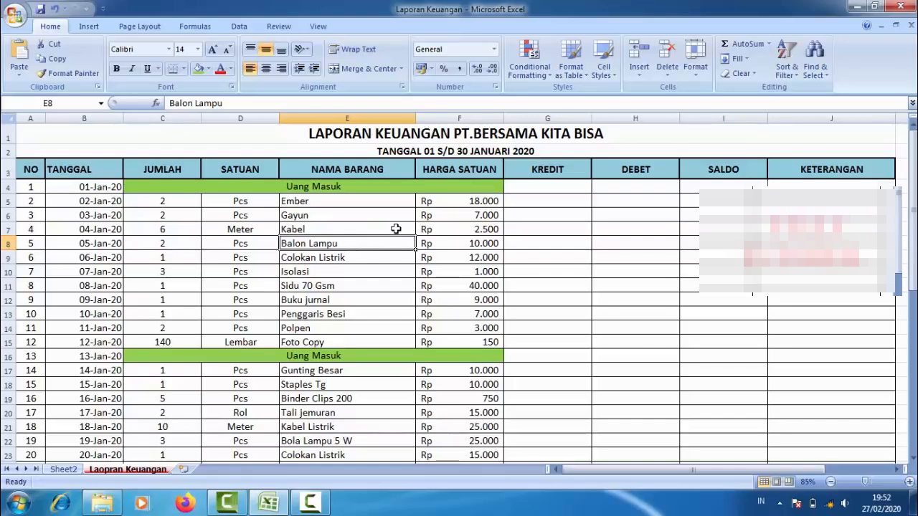
# Step: Center the TANGGAL column B horizontally, heading and dates included, and make the column slightly narrower
pyautogui.click(86, 119)
pyautogui.click(264, 70)
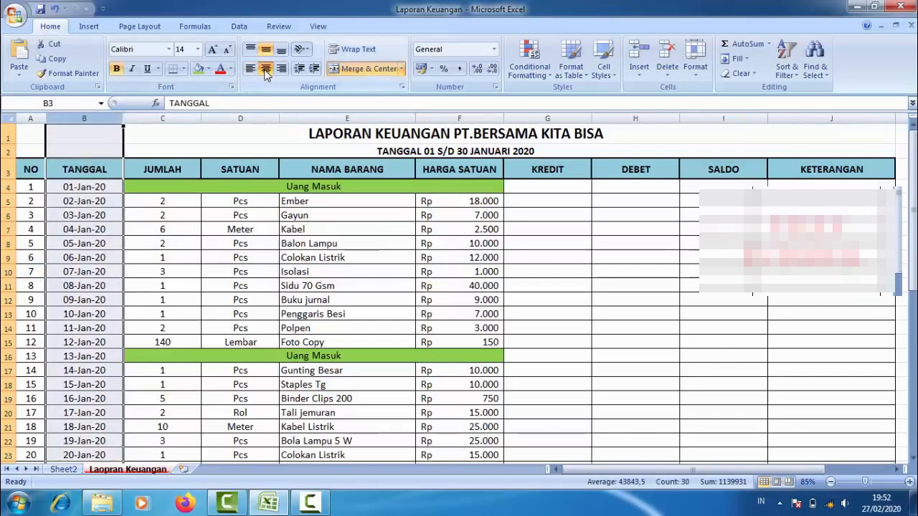
pyautogui.click(143, 129)
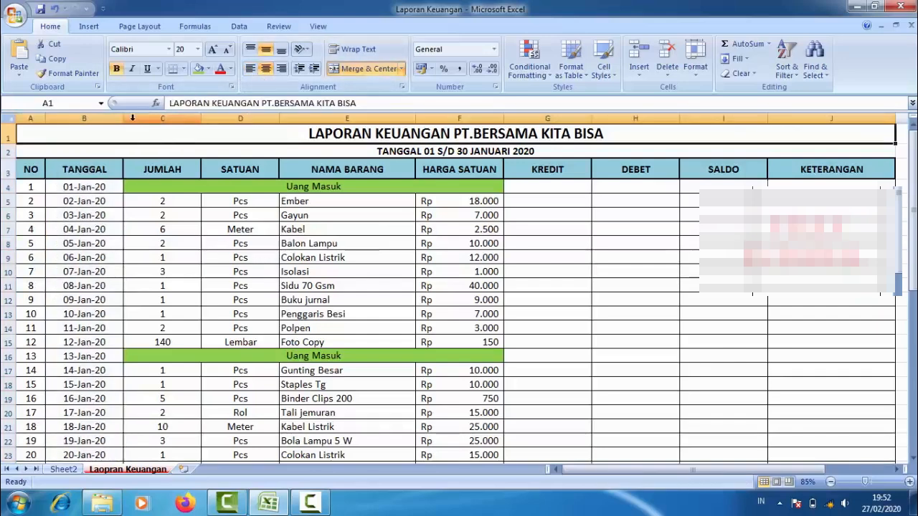
pyautogui.moveTo(124, 119); pyautogui.dragTo(115, 120)
pyautogui.click(344, 252)
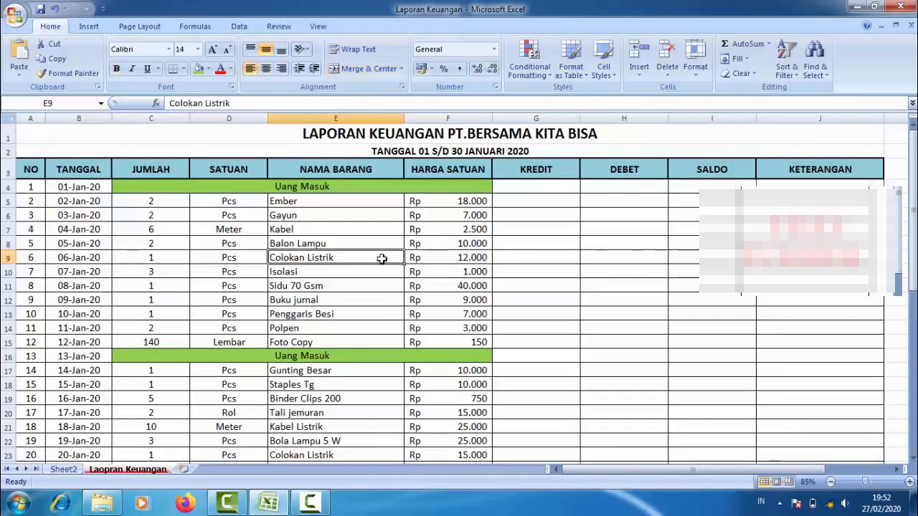
pyautogui.scroll(-4, 431, 260)
pyautogui.scroll(4, 610, 307)
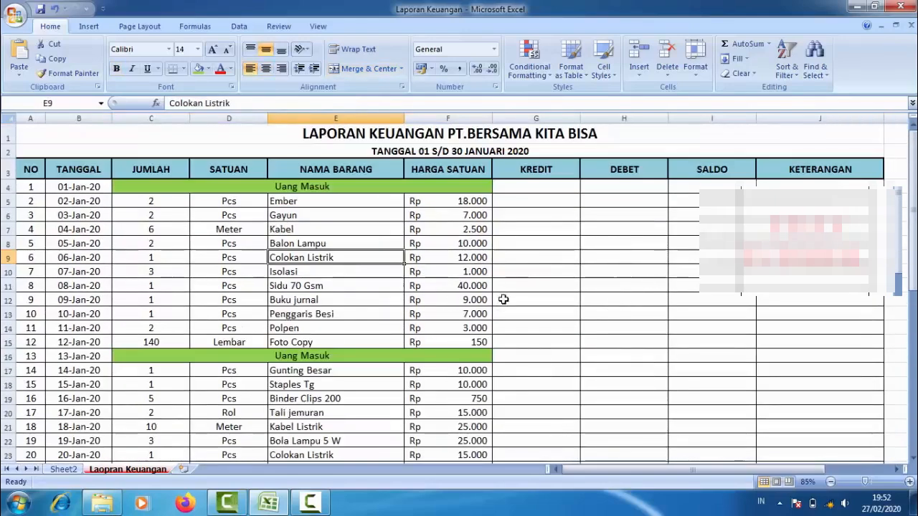
pyautogui.click(540, 203)
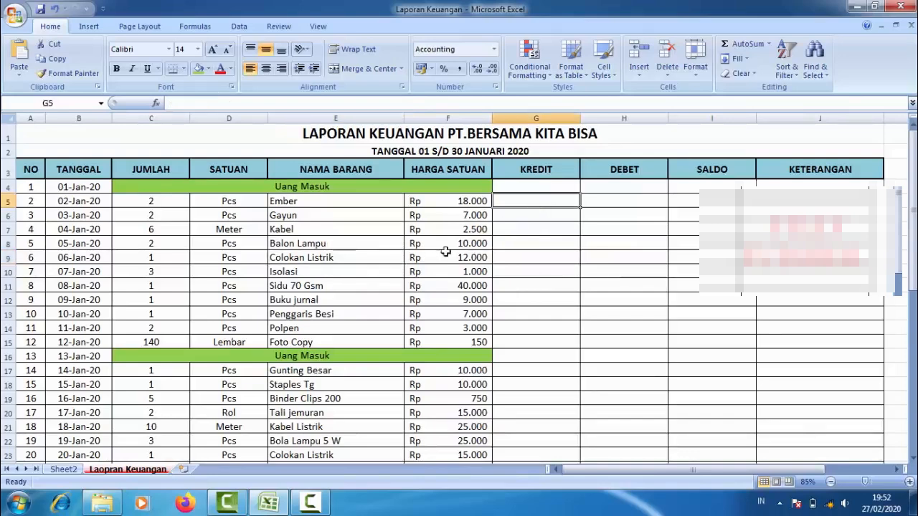
pyautogui.click(459, 227)
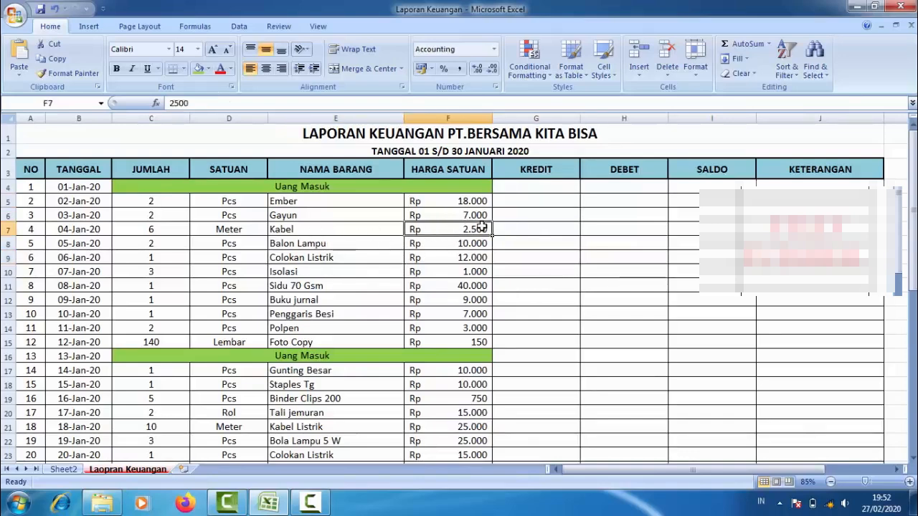
pyautogui.click(468, 257)
pyautogui.click(546, 170)
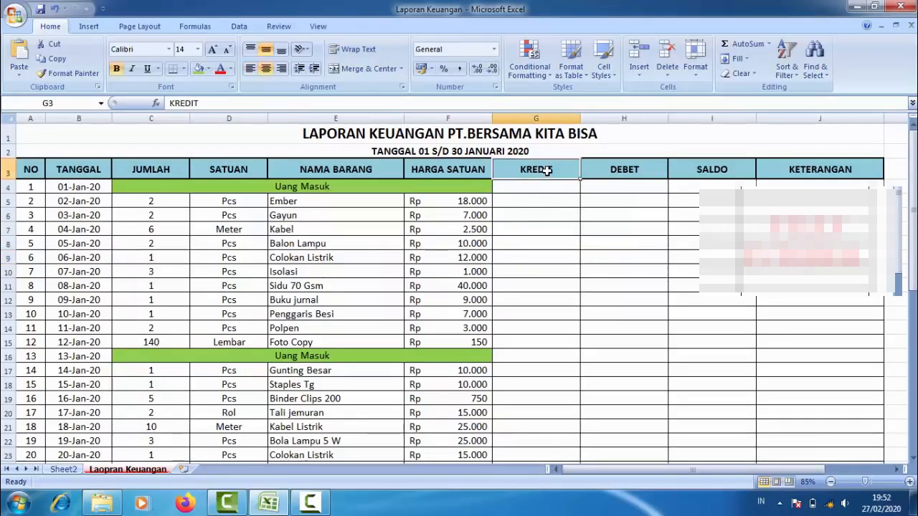
# Step: Calculate the Ember row's credit in G5 by multiplying quantity by unit price with the formula =C5*F5
pyautogui.click(534, 201)
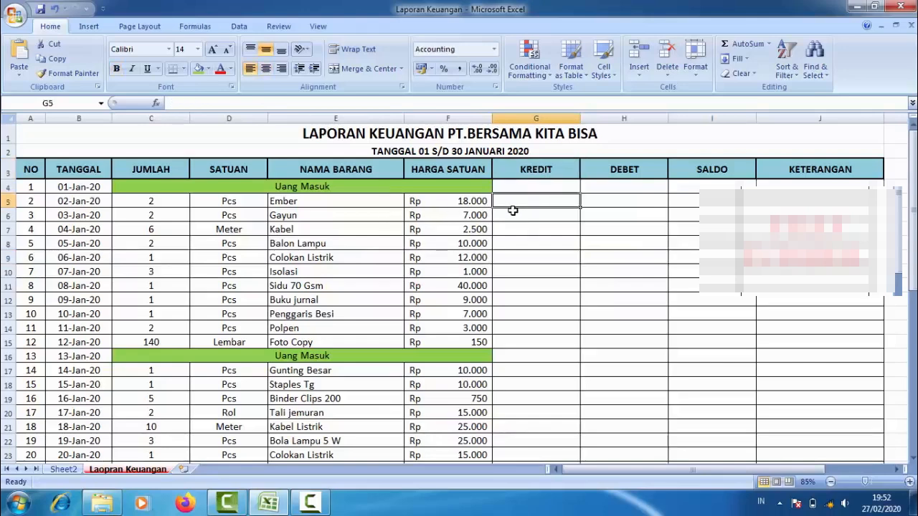
pyautogui.write('=')
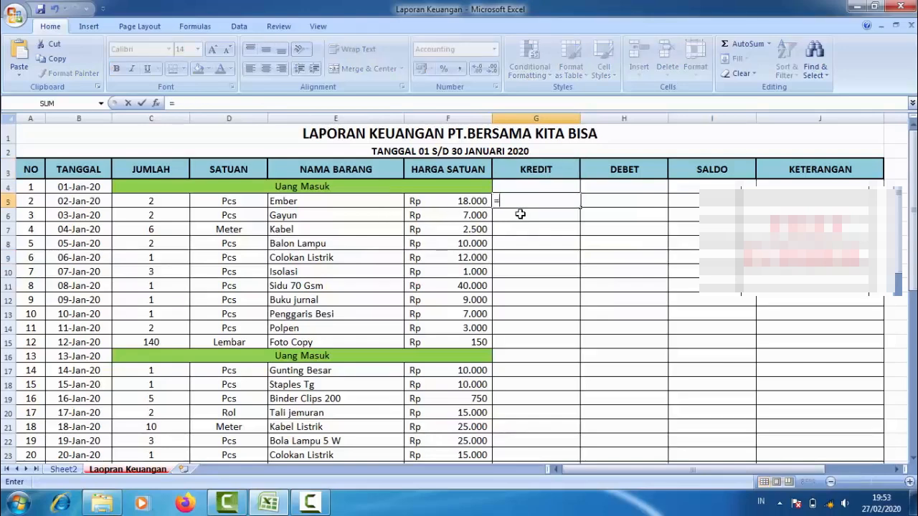
pyautogui.click(146, 203)
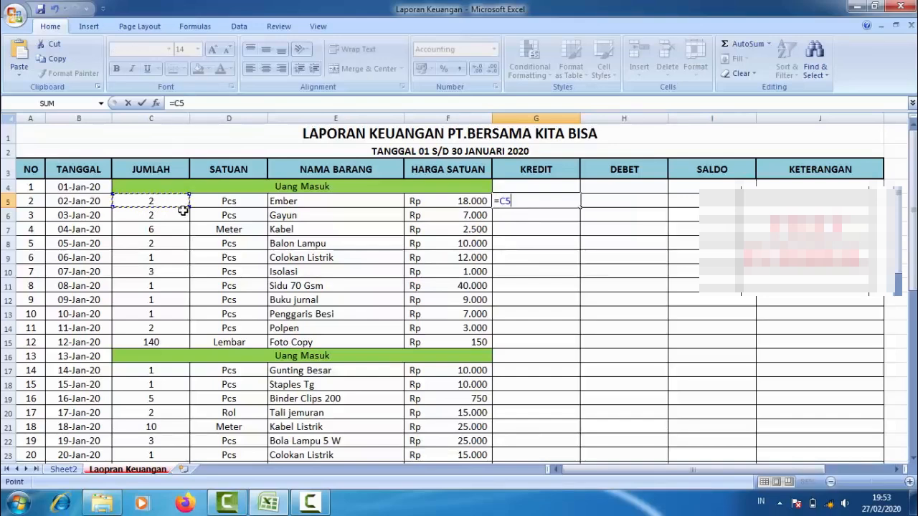
pyautogui.write('*')
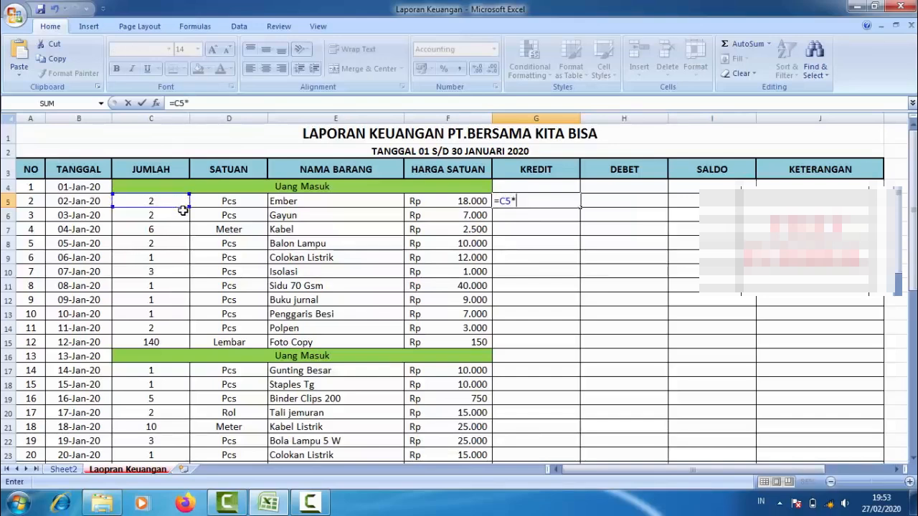
pyautogui.click(430, 202)
pyautogui.press('Return')
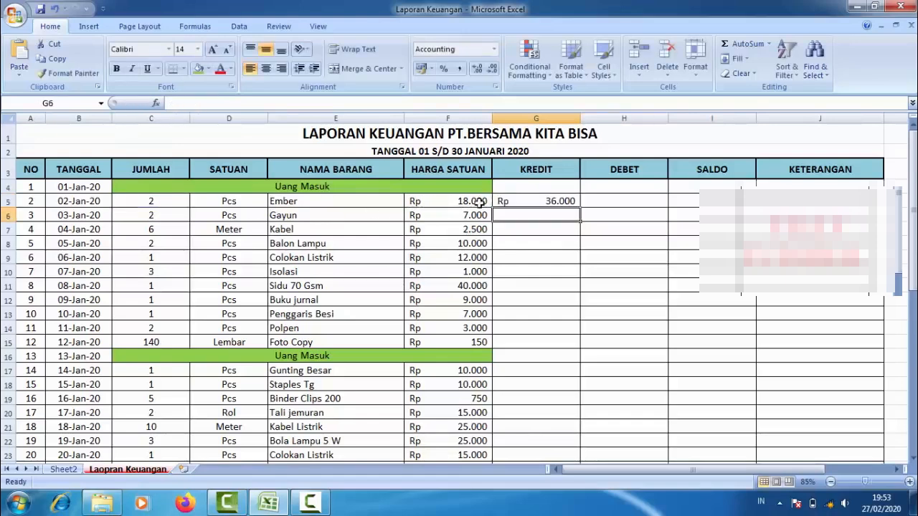
# Step: Copy the KREDIT formula from G5 down to G30 and clear it from the Uang Masuk row's cell G16
pyautogui.click(512, 200)
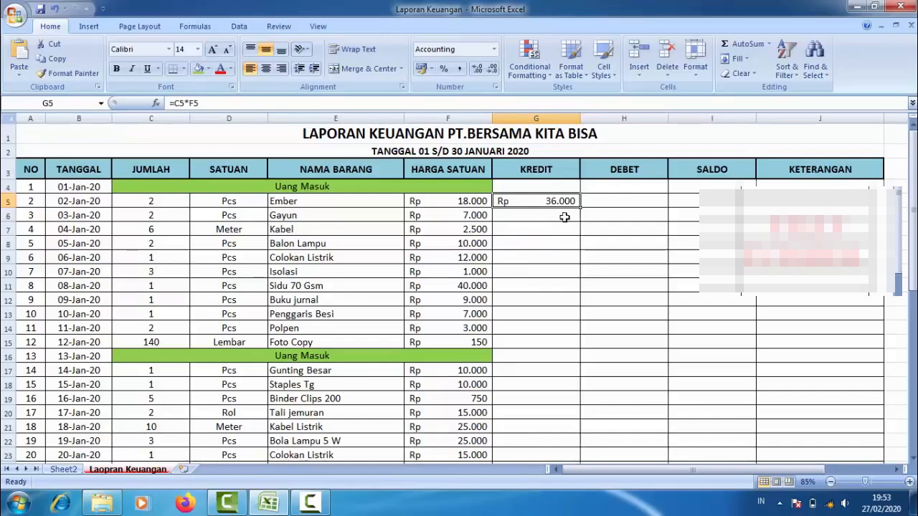
pyautogui.moveTo(580, 207); pyautogui.dragTo(594, 428)
pyautogui.scroll(3, 680, 369)
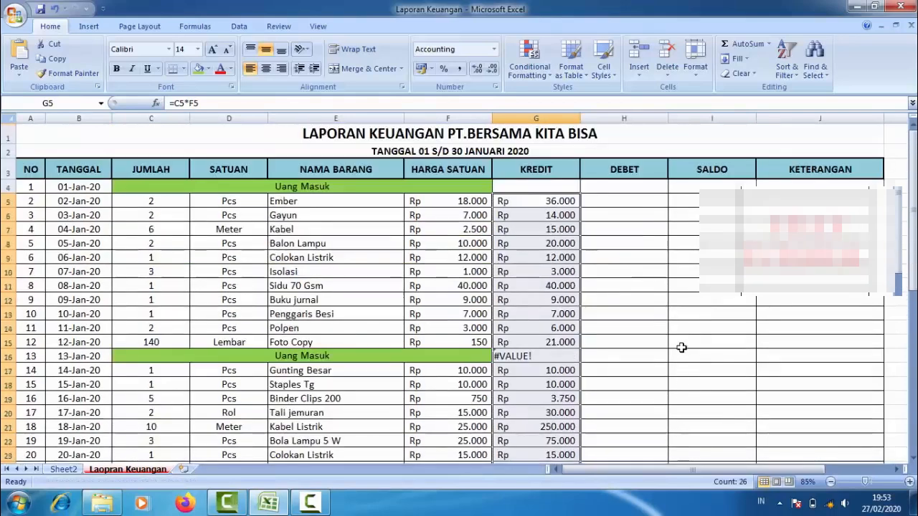
pyautogui.click(529, 357)
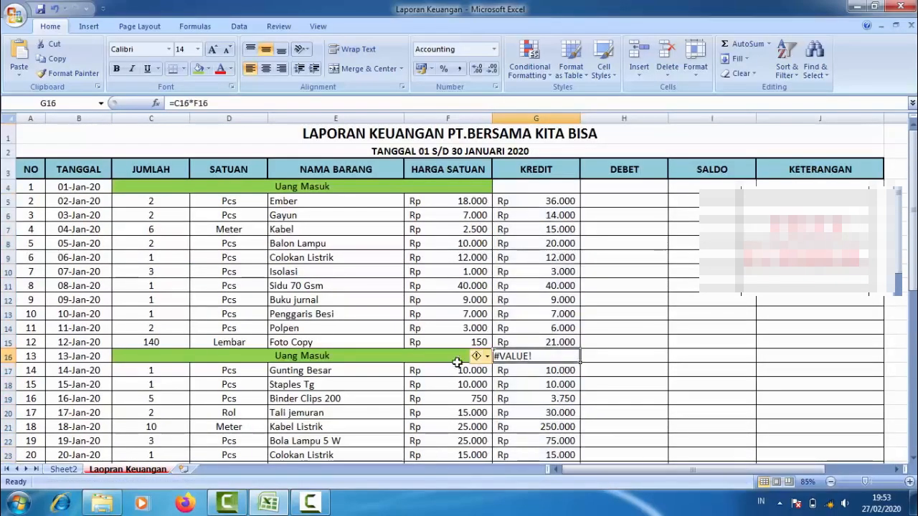
pyautogui.press('Delete')
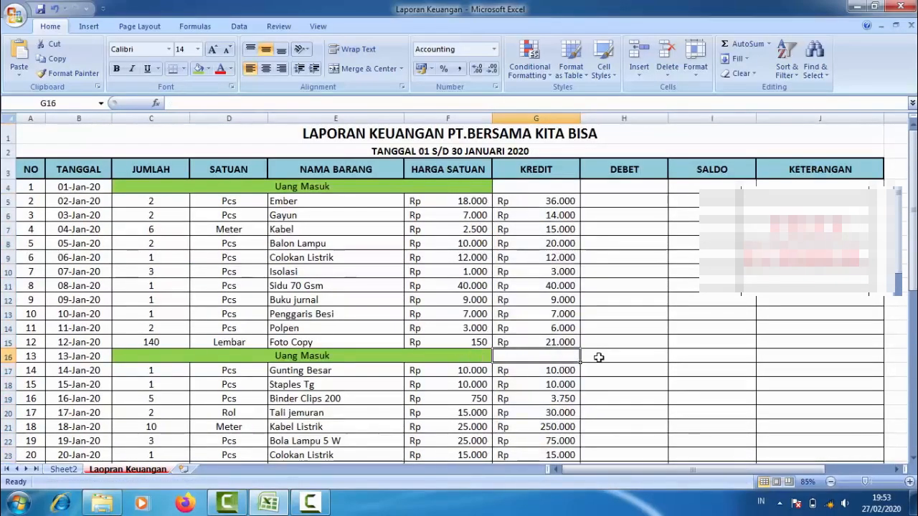
pyautogui.click(530, 232)
# Step: Merge and center the Total label across A31:F31
pyautogui.scroll(-5, 581, 261)
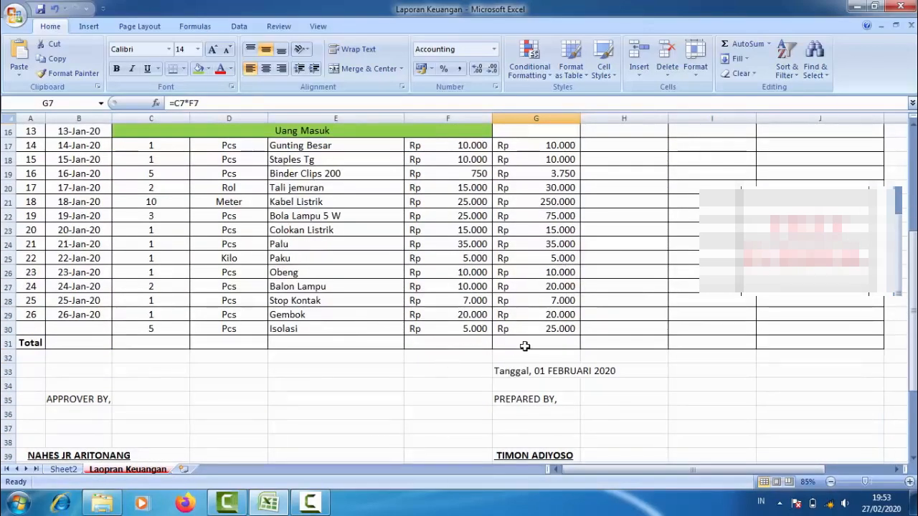
pyautogui.click(525, 346)
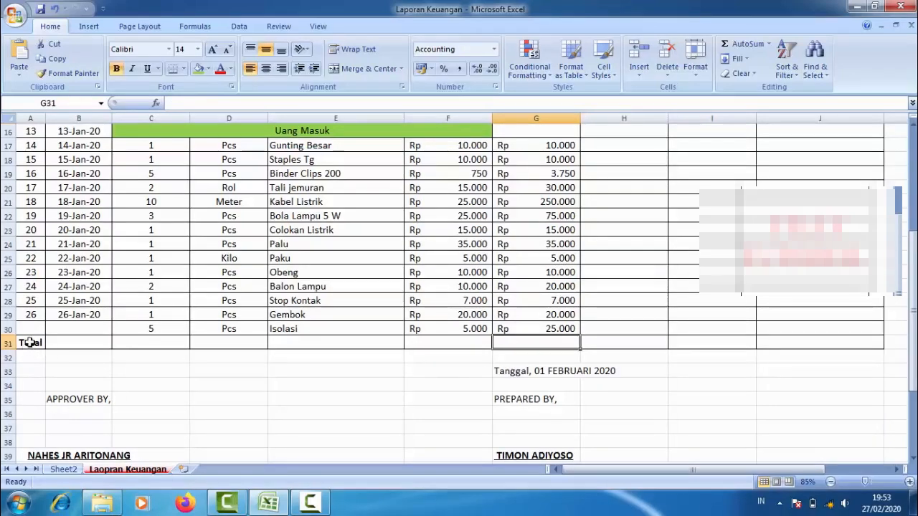
pyautogui.moveTo(30, 343); pyautogui.dragTo(436, 345)
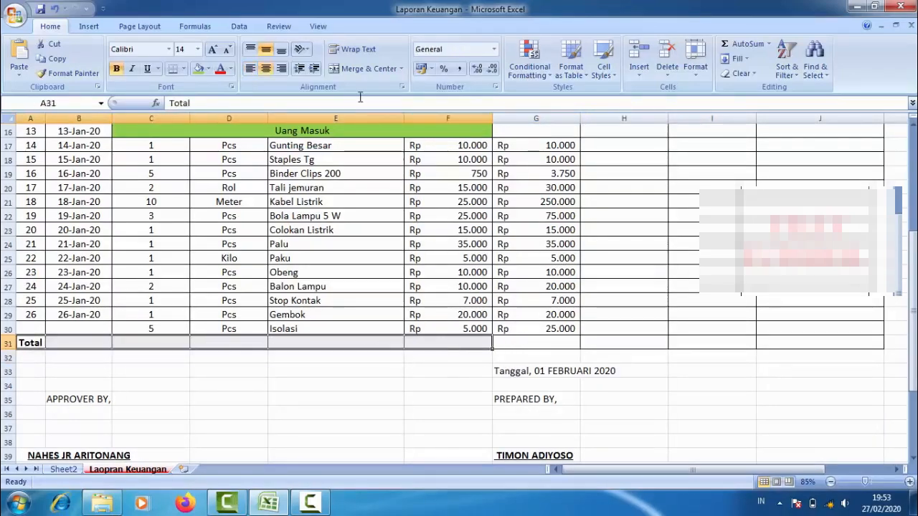
pyautogui.click(362, 68)
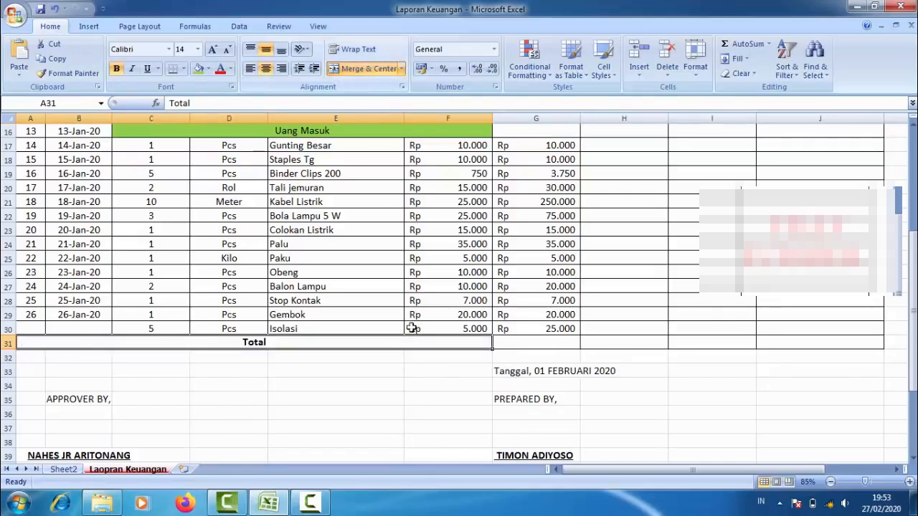
pyautogui.click(335, 365)
# Step: Change the merged label in row 31 to "Total >>>" and align it right
pyautogui.click(327, 342)
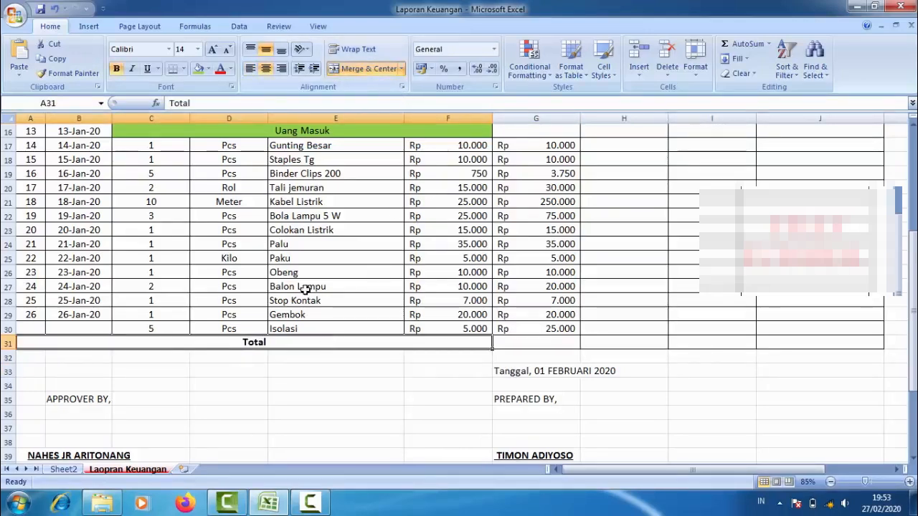
pyautogui.click(203, 104)
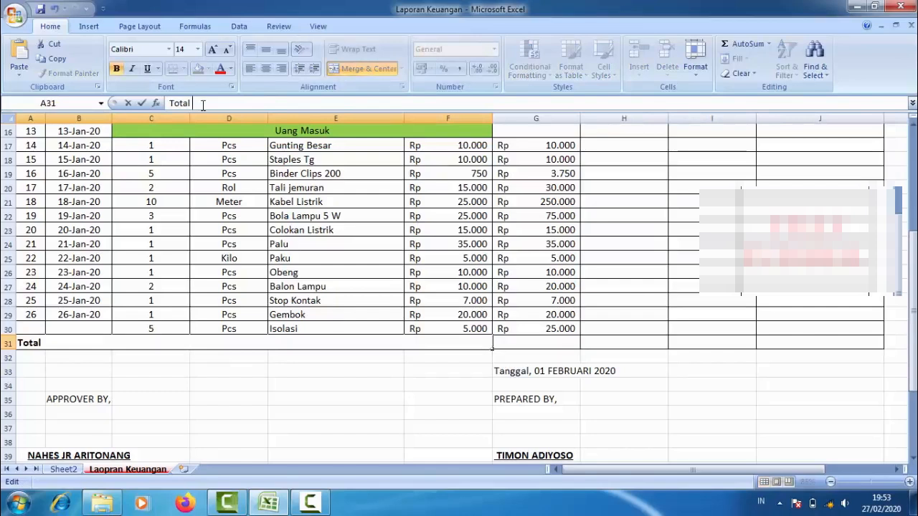
pyautogui.write('>>>')
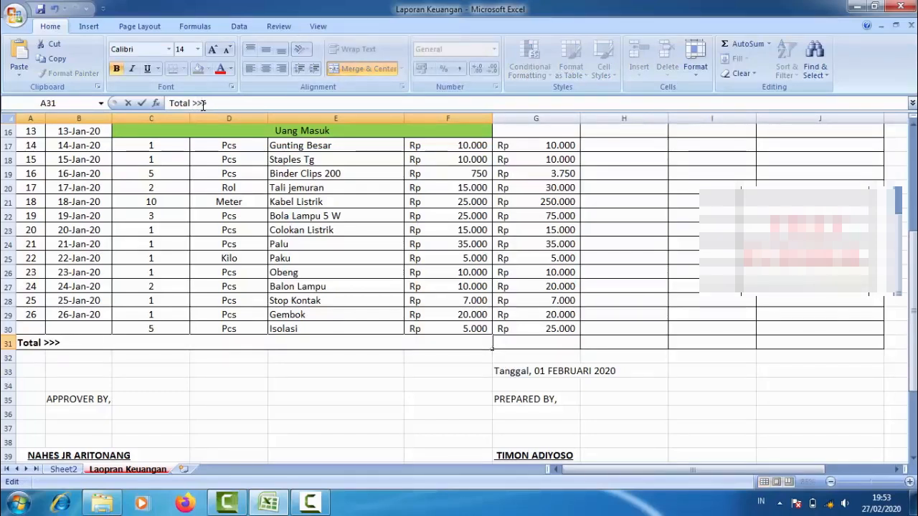
pyautogui.press('Return')
pyautogui.click(267, 340)
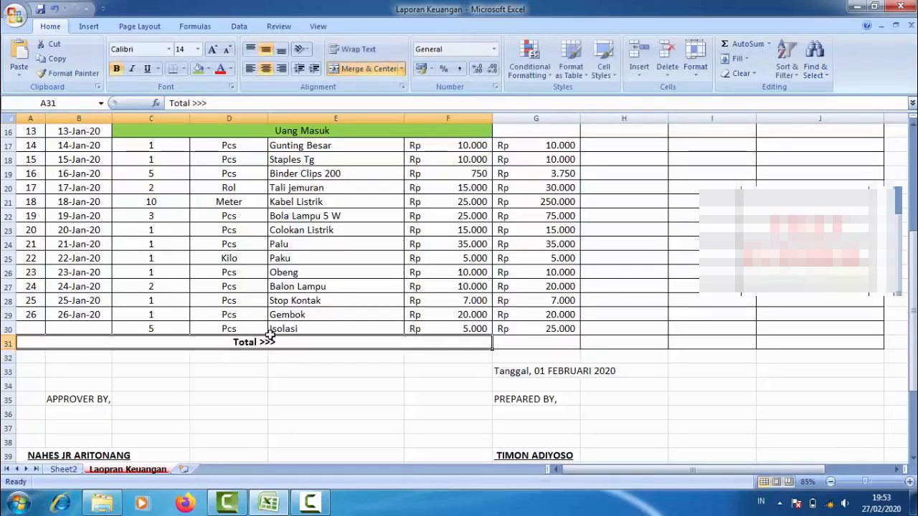
pyautogui.click(283, 72)
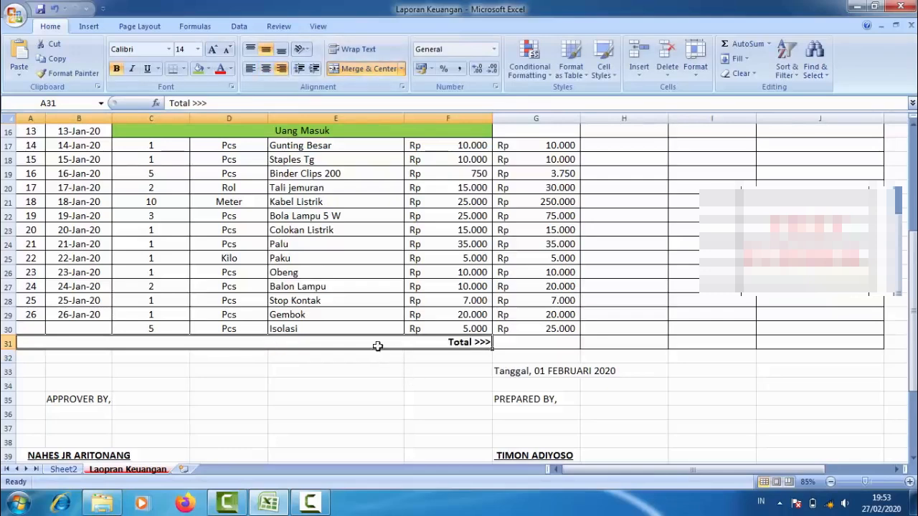
# Step: Remove the bottom and left borders from the merged "Total >>>" cell
pyautogui.rightClick(379, 344)
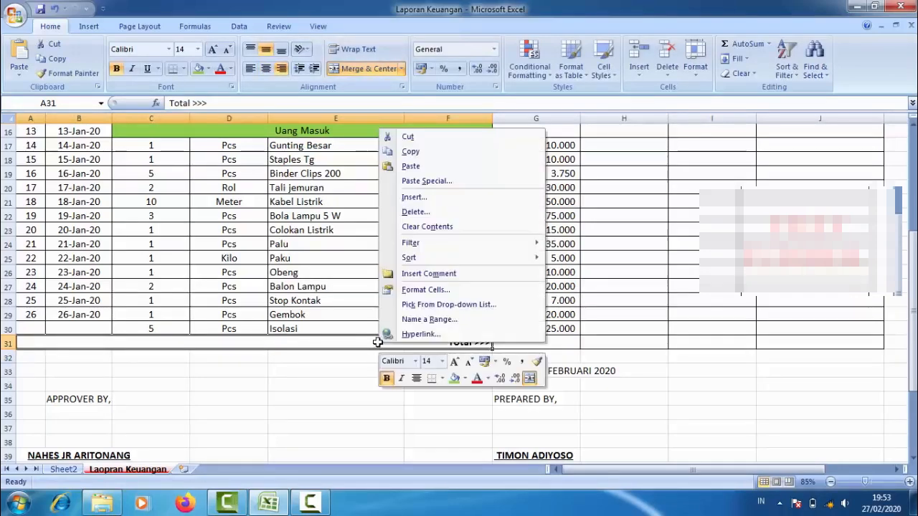
pyautogui.click(422, 289)
pyautogui.click(388, 157)
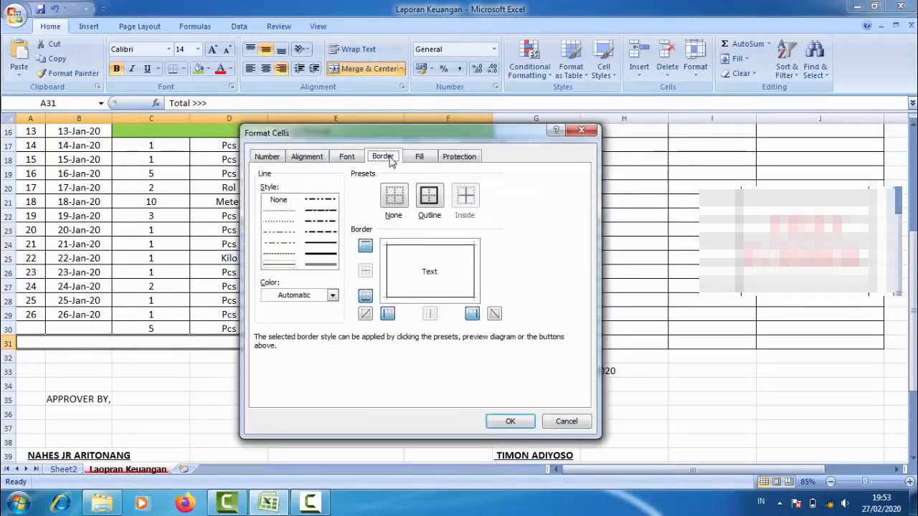
pyautogui.click(365, 296)
pyautogui.click(388, 313)
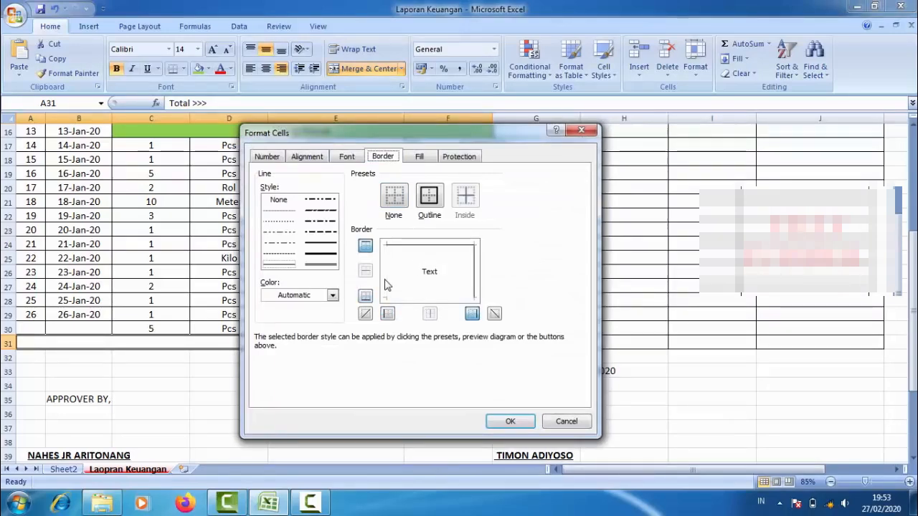
pyautogui.click(510, 421)
pyautogui.click(395, 414)
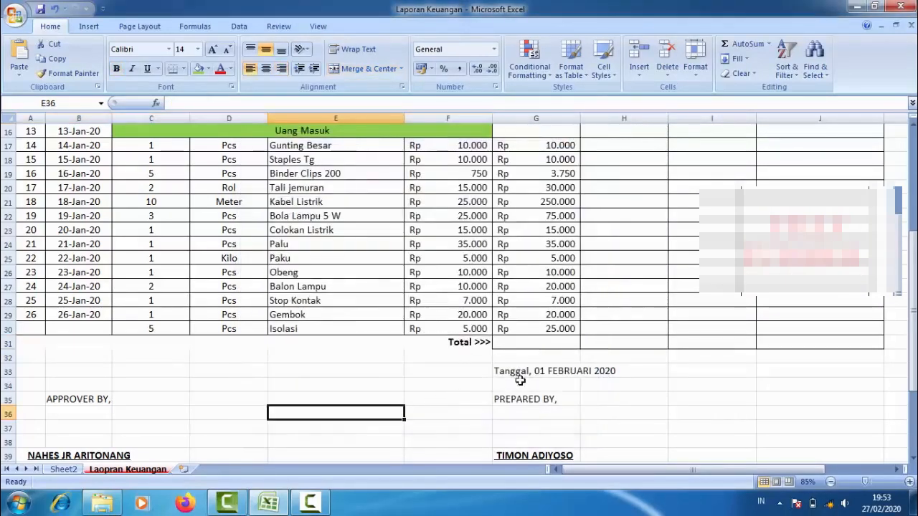
# Step: Total the KREDIT column in G31 with the formula =SUM(G4:G30)
pyautogui.click(550, 343)
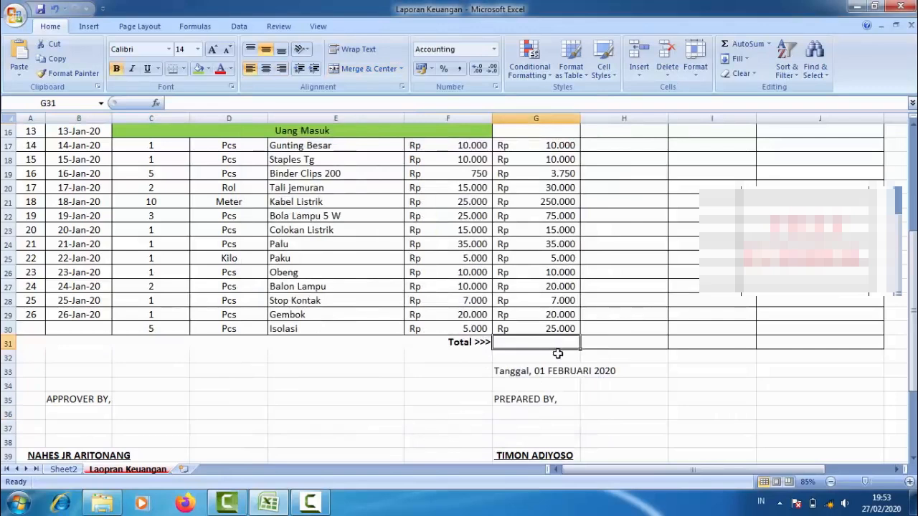
pyautogui.write('=SUM')
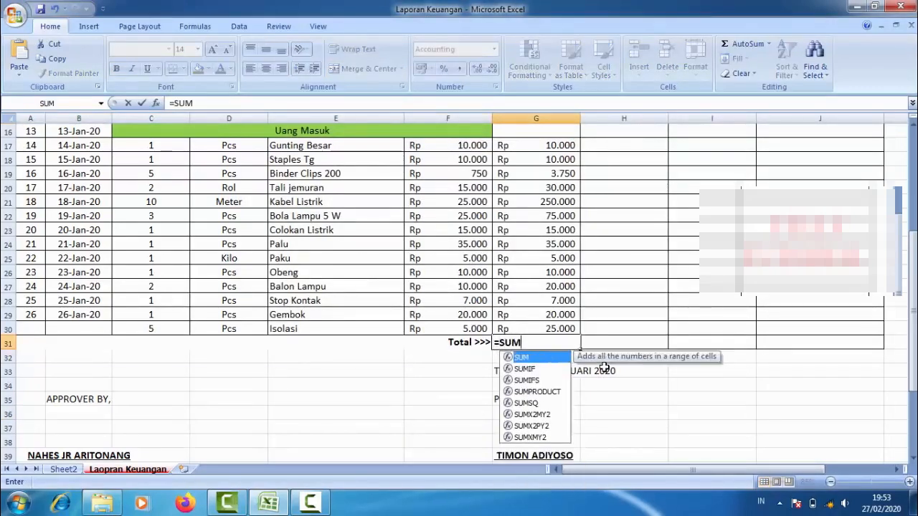
pyautogui.write('(')
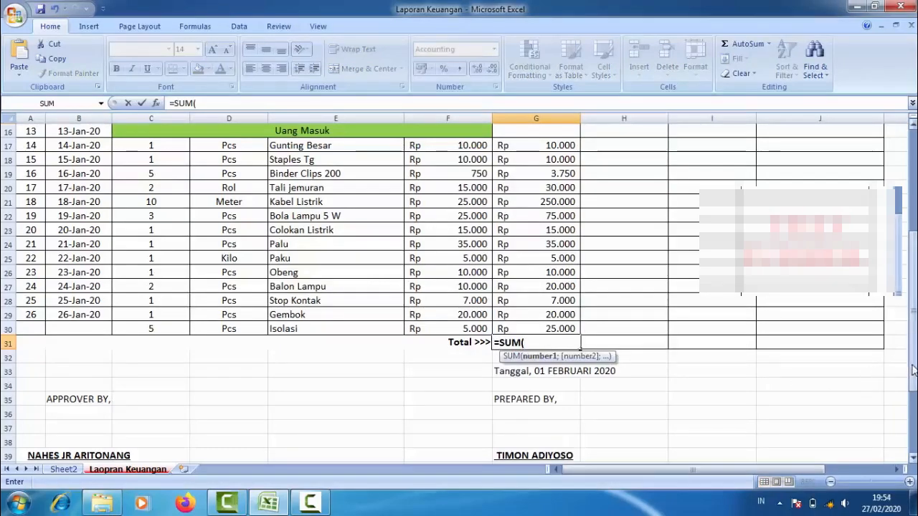
pyautogui.moveTo(914, 371); pyautogui.dragTo(913, 268)
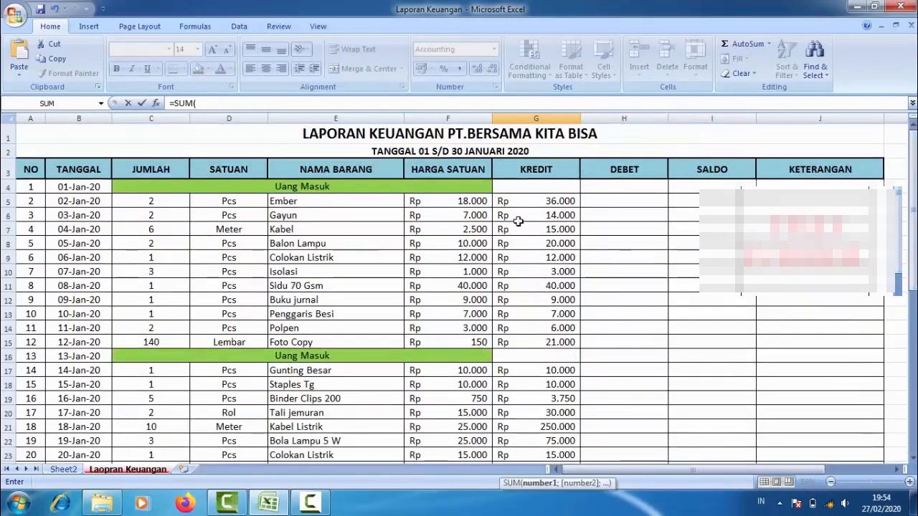
pyautogui.moveTo(528, 187); pyautogui.dragTo(538, 423)
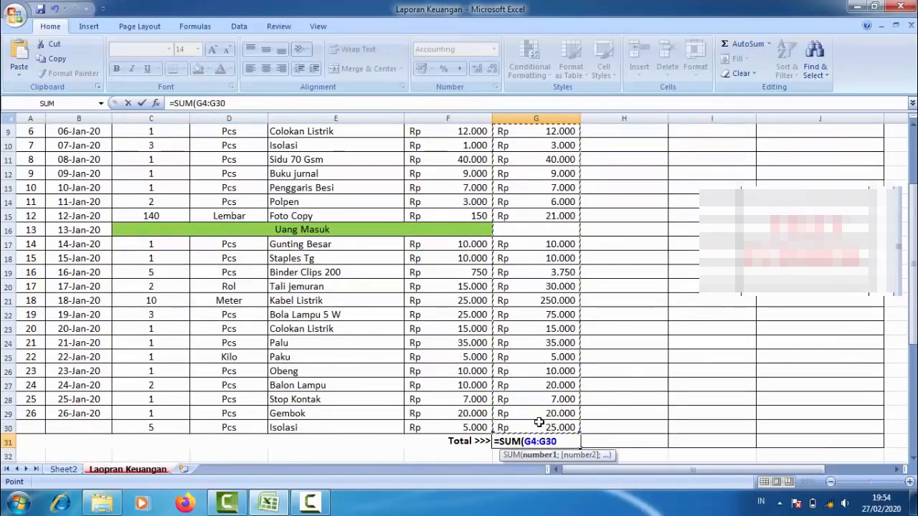
pyautogui.write(')')
pyautogui.press('Return')
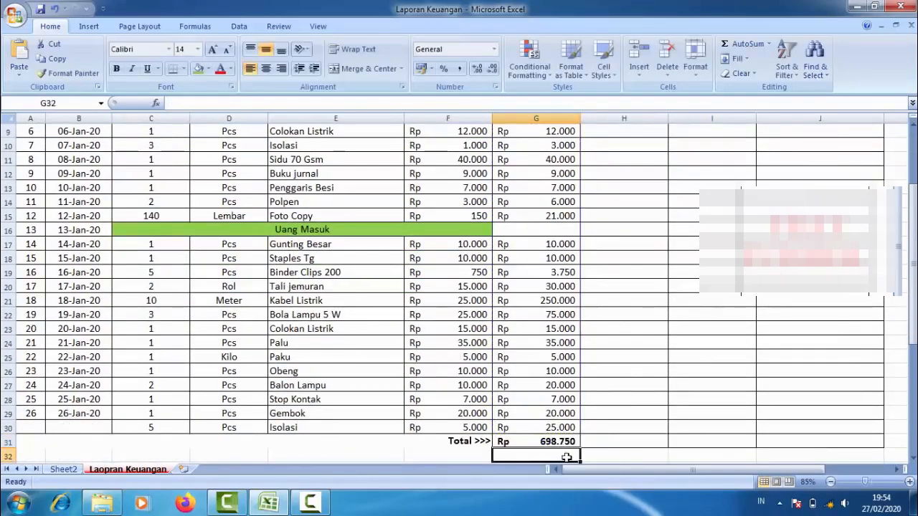
pyautogui.click(563, 441)
# Step: Enter 500000 as the DEBET amount of the first Uang Masuk row in H4
pyautogui.scroll(3, 674, 395)
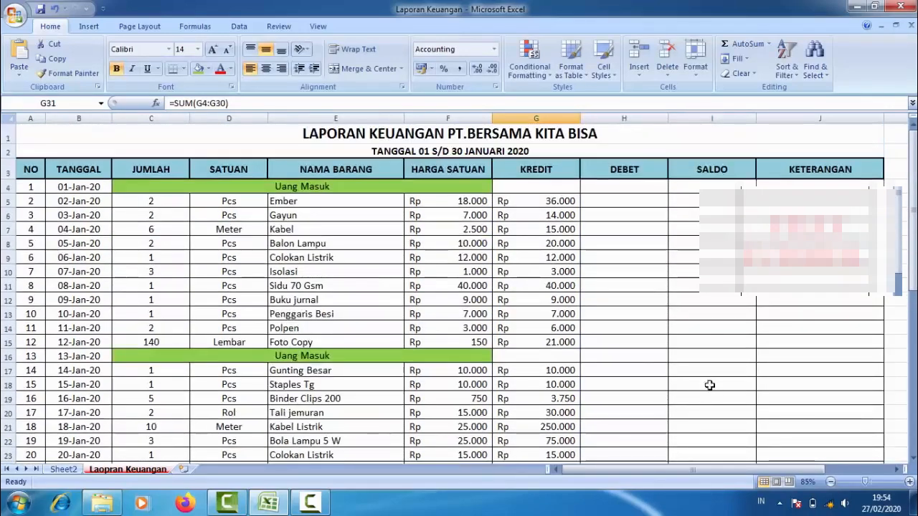
pyautogui.click(625, 204)
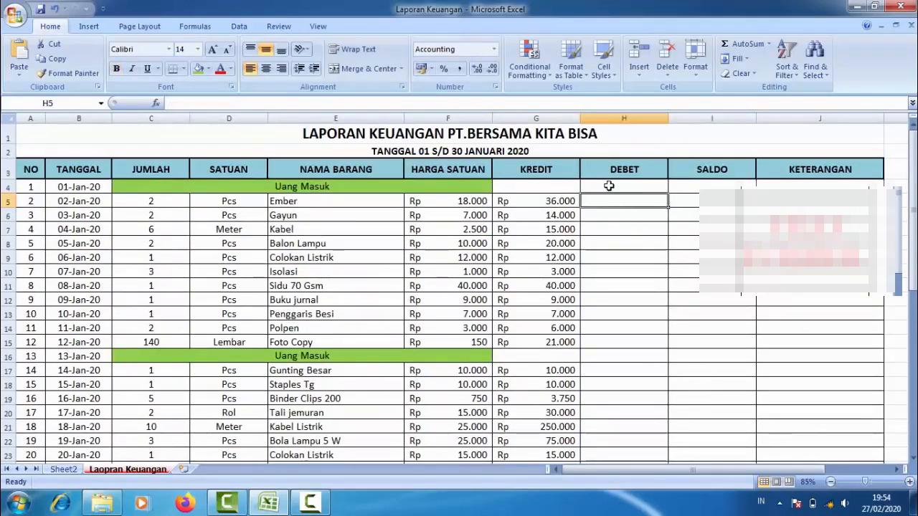
pyautogui.click(608, 186)
pyautogui.click(632, 241)
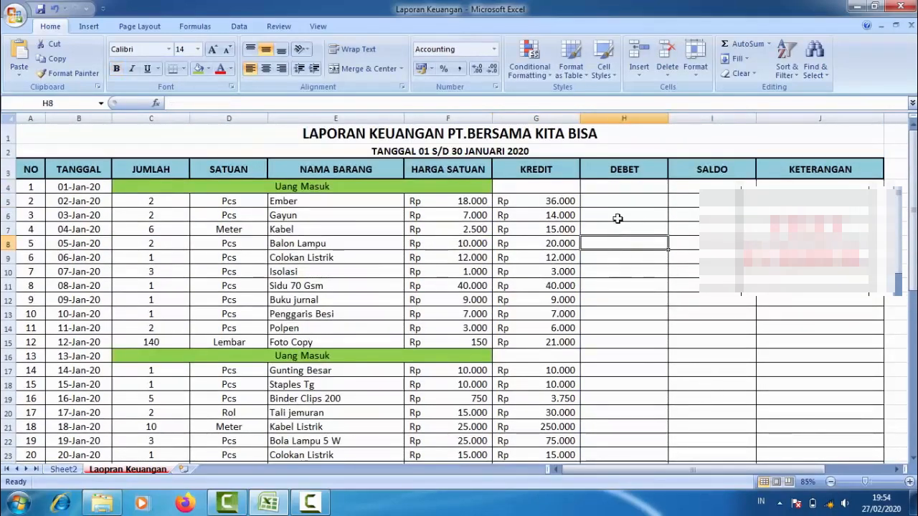
pyautogui.click(610, 186)
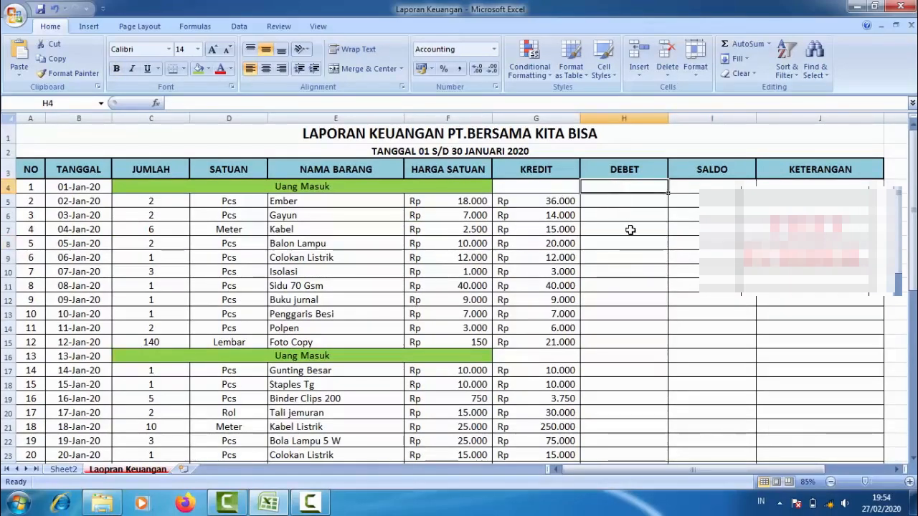
pyautogui.write('10')
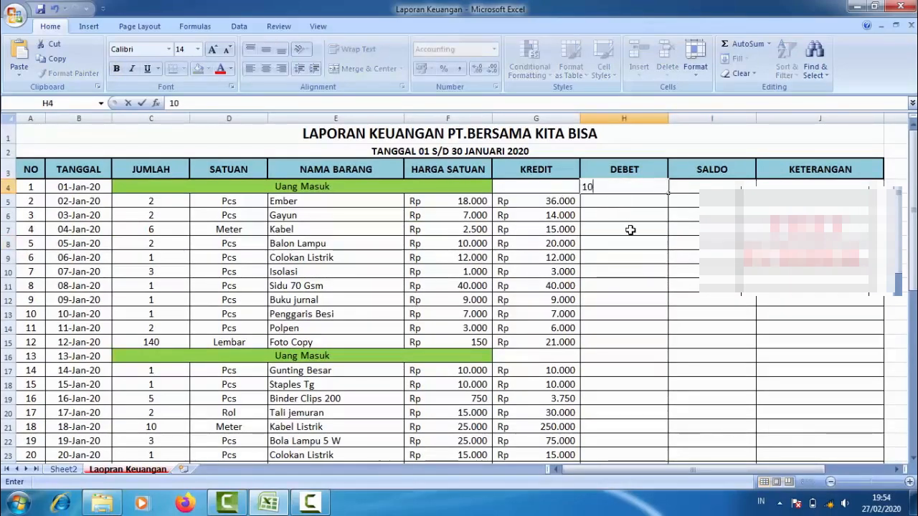
pyautogui.write('00')
pyautogui.press('BackSpace')
pyautogui.press('BackSpace')
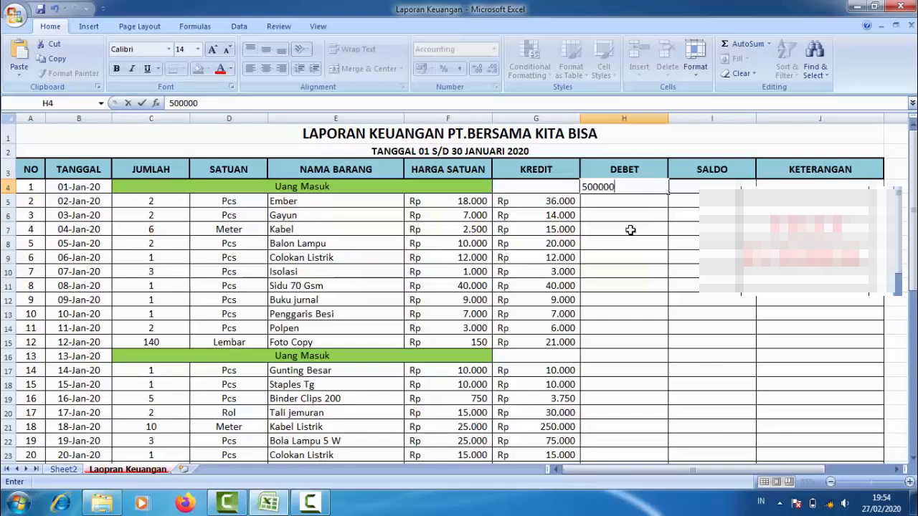
pyautogui.press('Return')
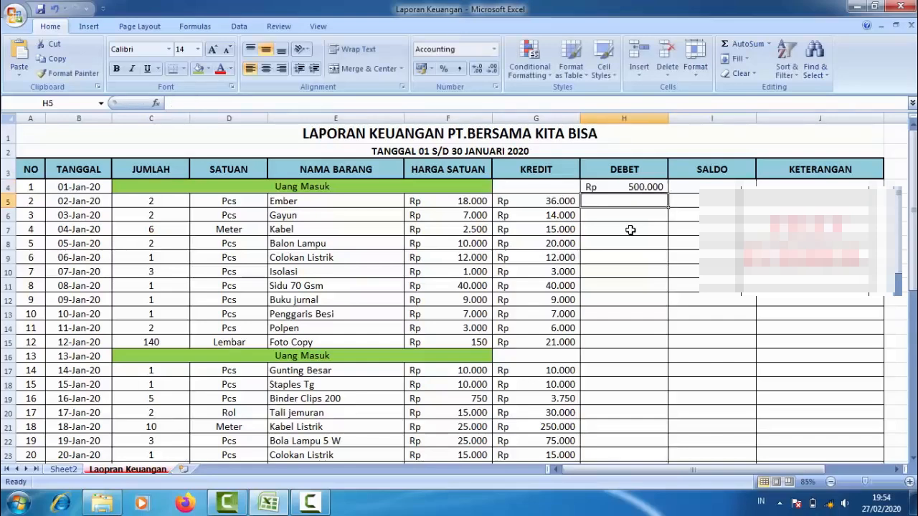
# Step: Enter 500000 as the DEBET amount of the second Uang Masuk row in H16
pyautogui.click(621, 356)
pyautogui.write('500')
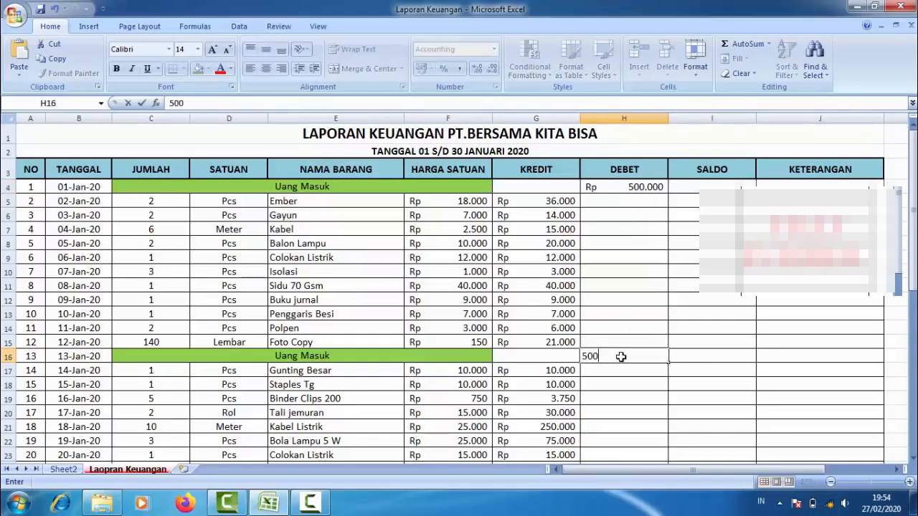
pyautogui.write('000')
pyautogui.press('Return')
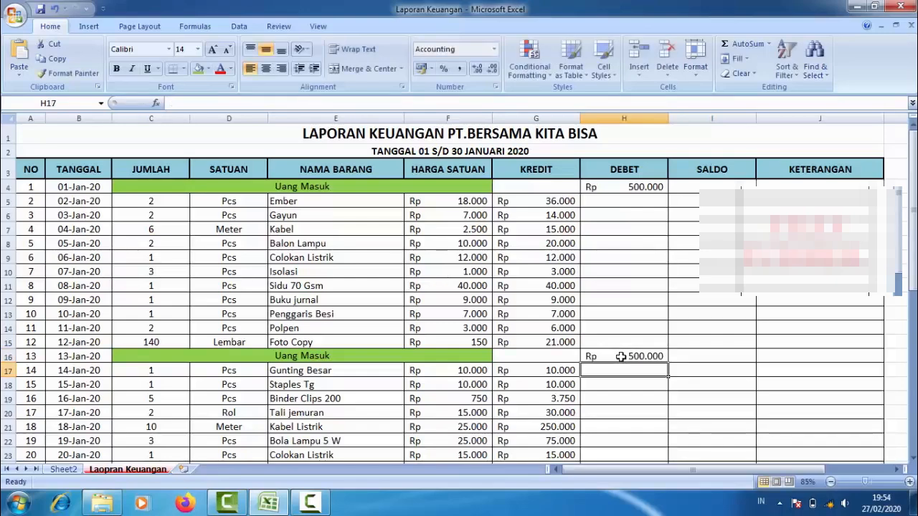
# Step: Total the DEBET column in H31 with the formula =SUM(H4:H30)
pyautogui.scroll(-4, 502, 344)
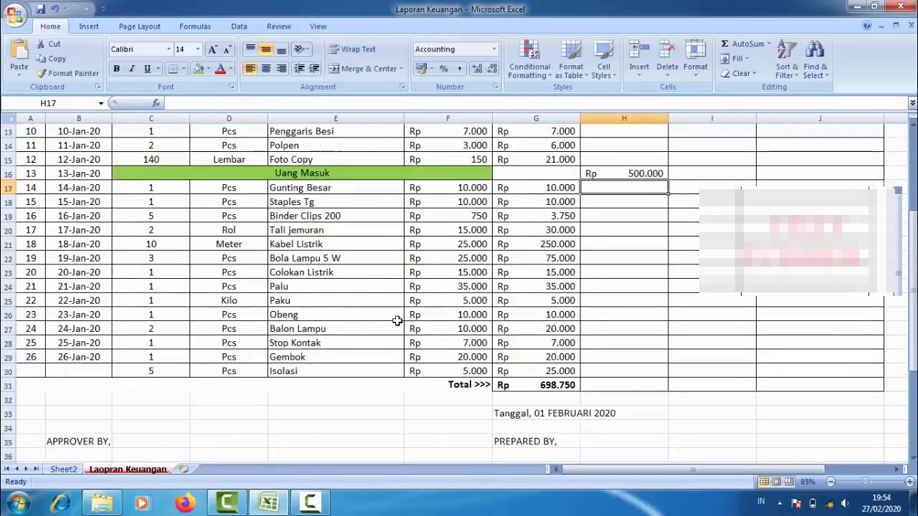
pyautogui.scroll(4, 399, 318)
pyautogui.click(639, 186)
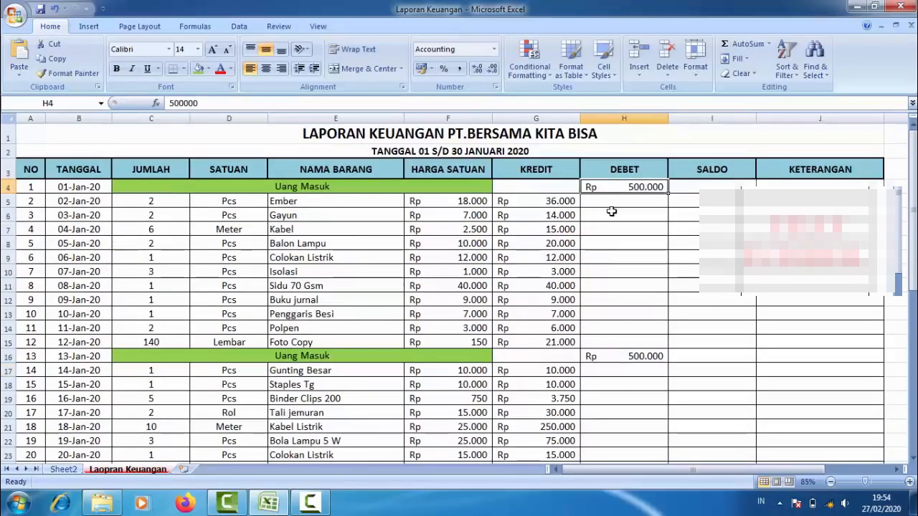
pyautogui.scroll(-3, 637, 304)
pyautogui.scroll(-2, 637, 304)
pyautogui.click(620, 343)
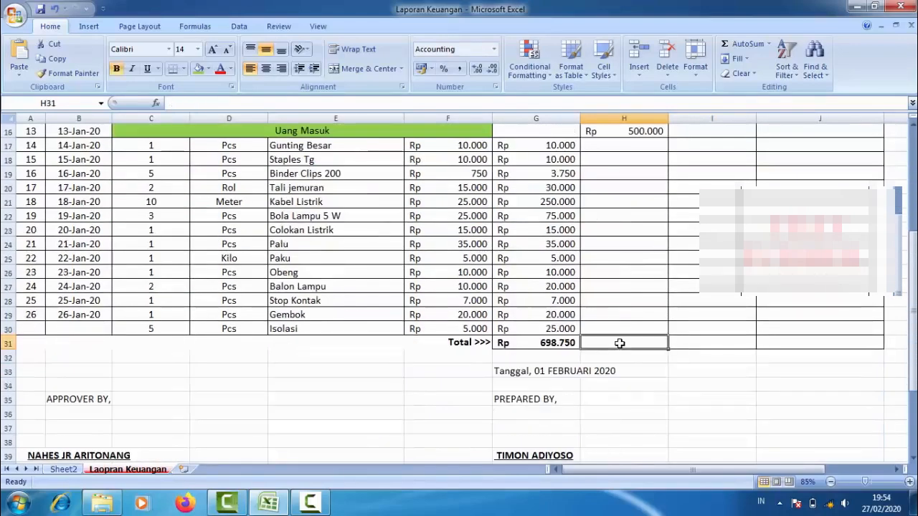
pyautogui.write('=S')
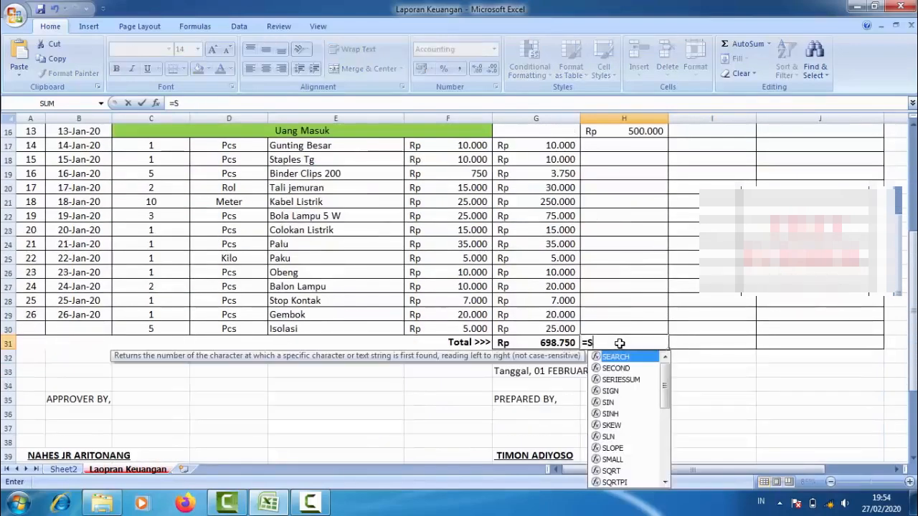
pyautogui.write('UM(')
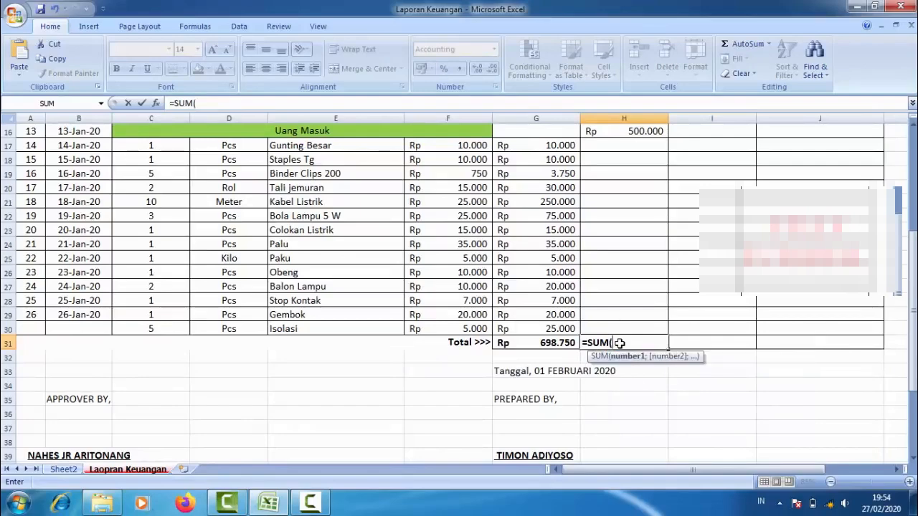
pyautogui.moveTo(913, 315); pyautogui.dragTo(913, 290)
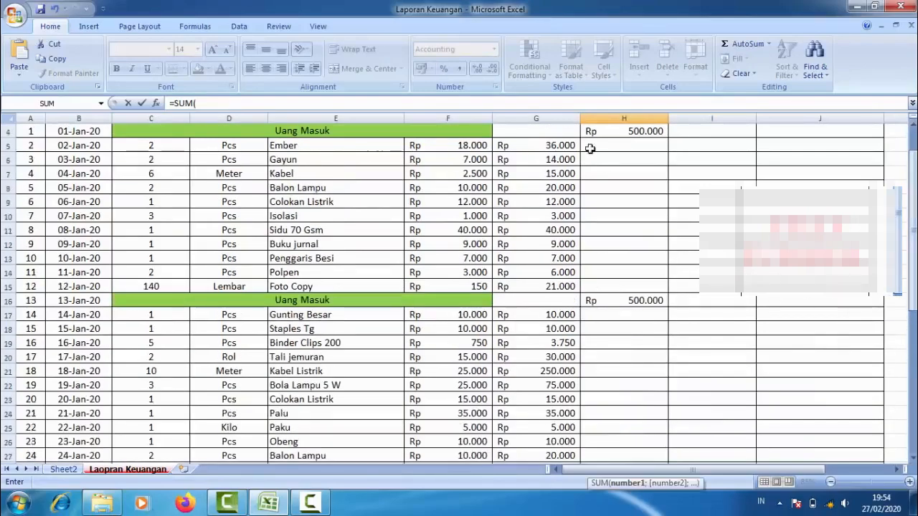
pyautogui.moveTo(613, 190); pyautogui.dragTo(620, 427)
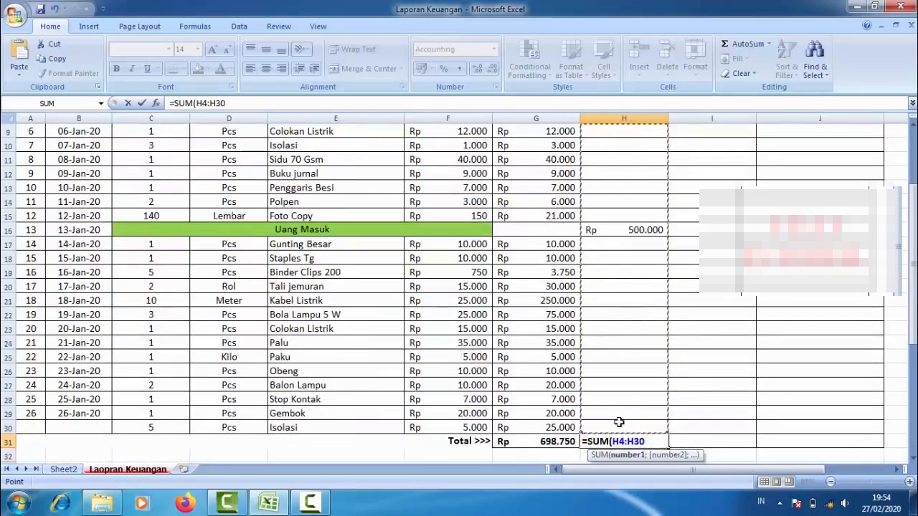
pyautogui.press('Return')
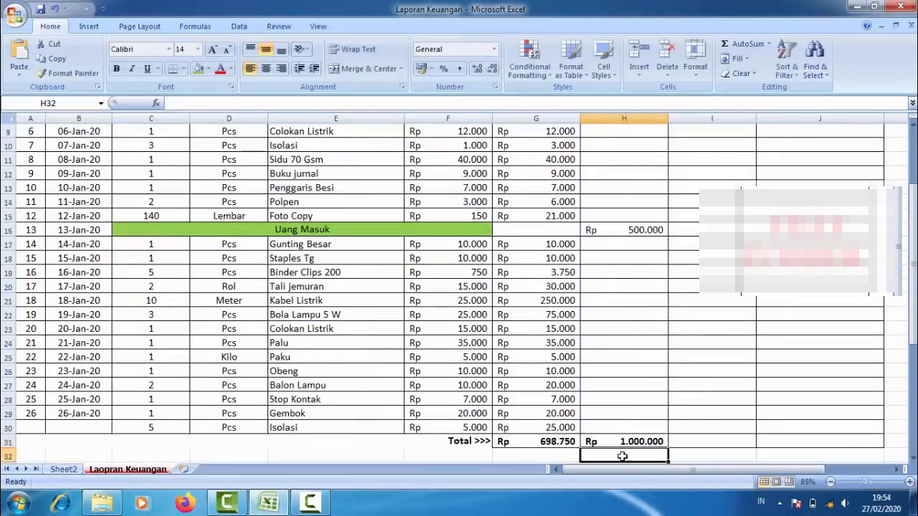
pyautogui.click(621, 442)
# Step: Calculate the closing SALDO in I31 by subtracting total KREDIT from total DEBET with the formula =H31-G31
pyautogui.scroll(3, 724, 410)
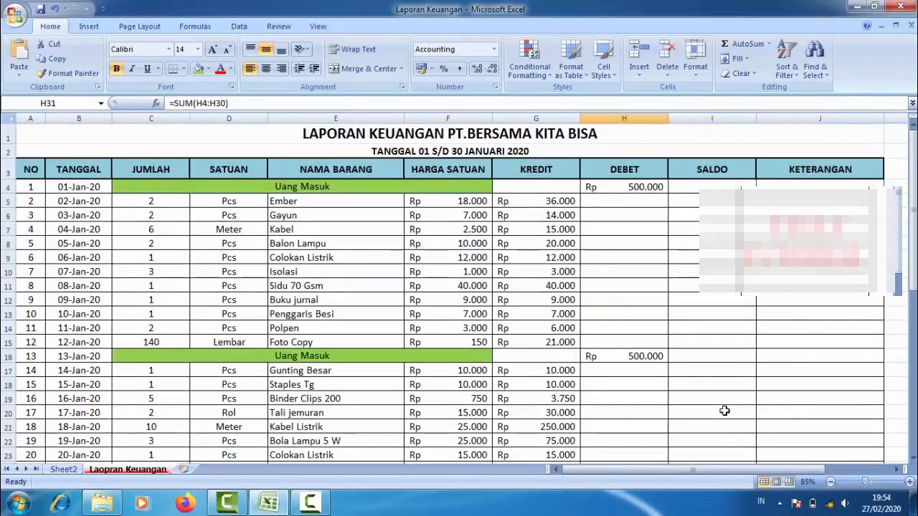
pyautogui.click(602, 172)
pyautogui.click(528, 169)
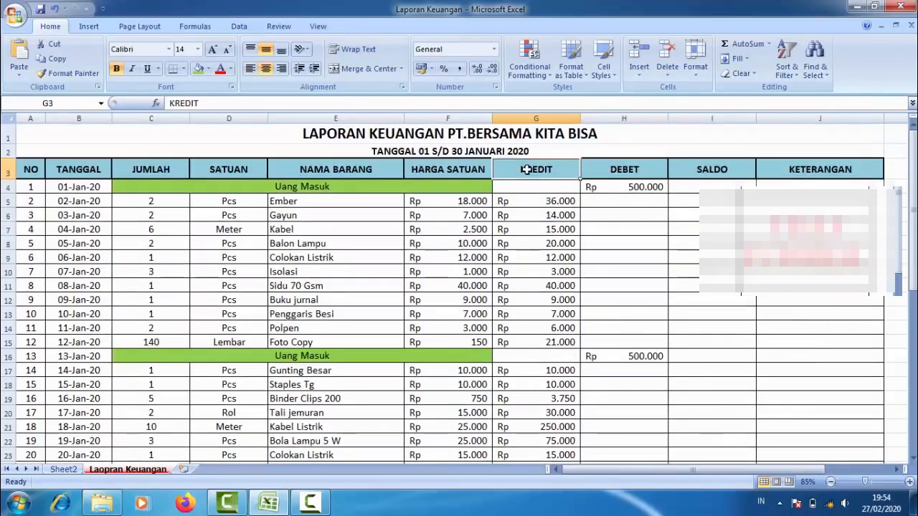
pyautogui.scroll(-4, 730, 267)
pyautogui.scroll(-2, 724, 276)
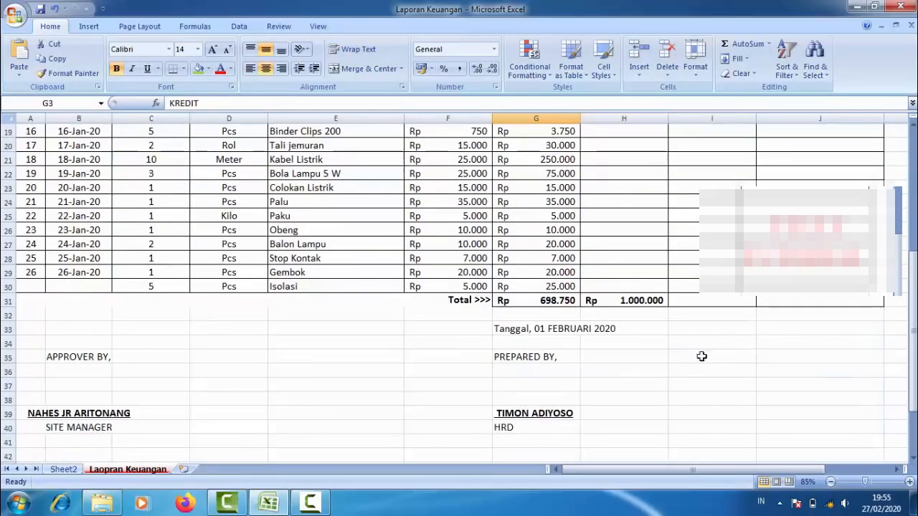
pyautogui.click(703, 301)
pyautogui.write('=')
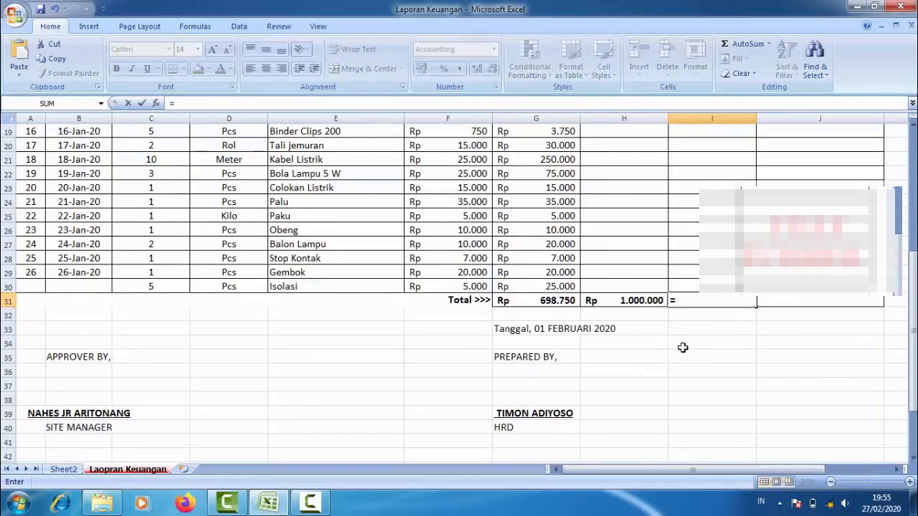
pyautogui.click(635, 301)
pyautogui.write('-')
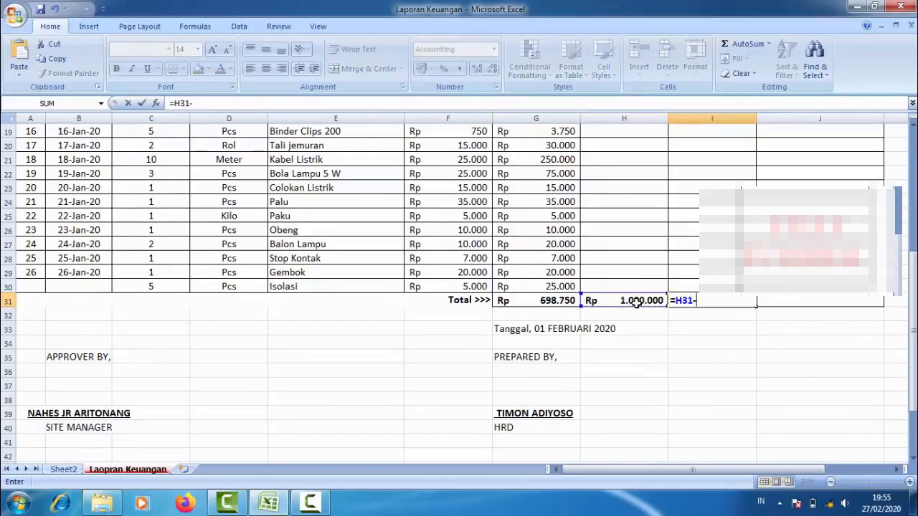
pyautogui.click(548, 303)
pyautogui.press('Return')
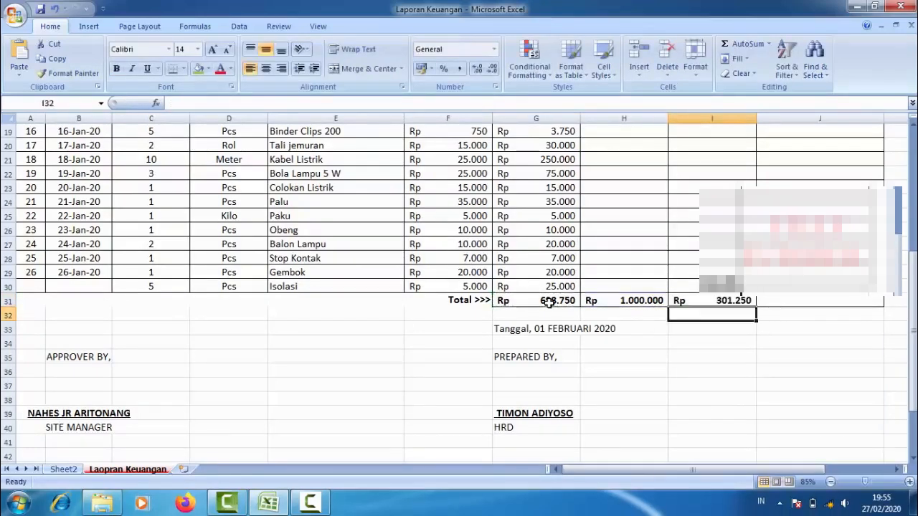
pyautogui.click(713, 302)
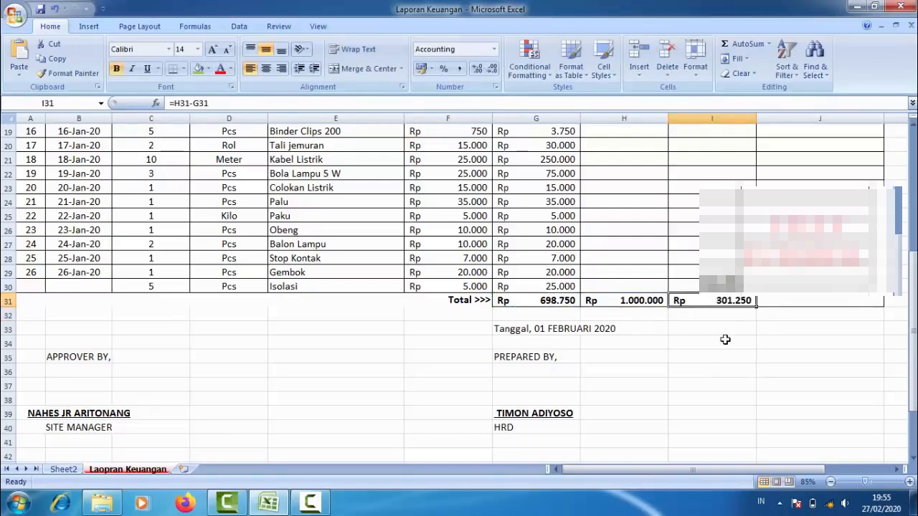
# Step: Review the KREDIT, DEBET and SALDO cells in the first rows of the report
pyautogui.scroll(6, 734, 332)
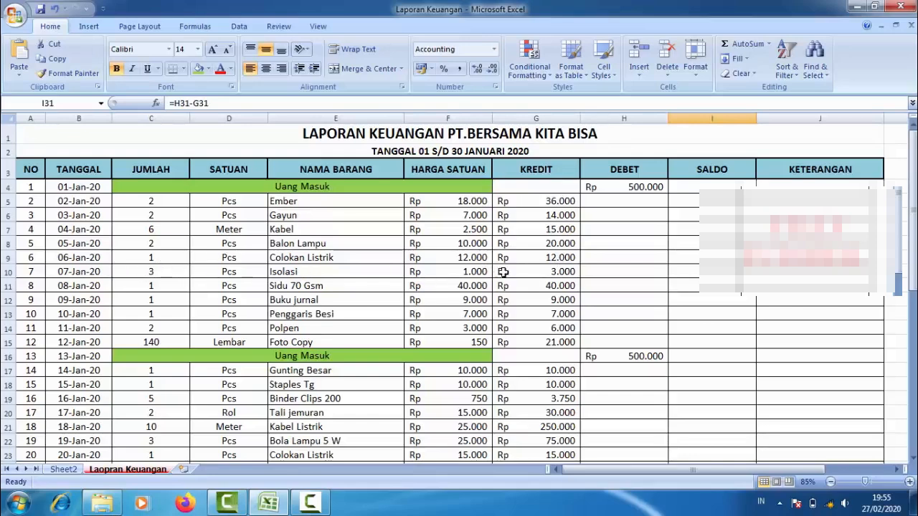
pyautogui.click(536, 266)
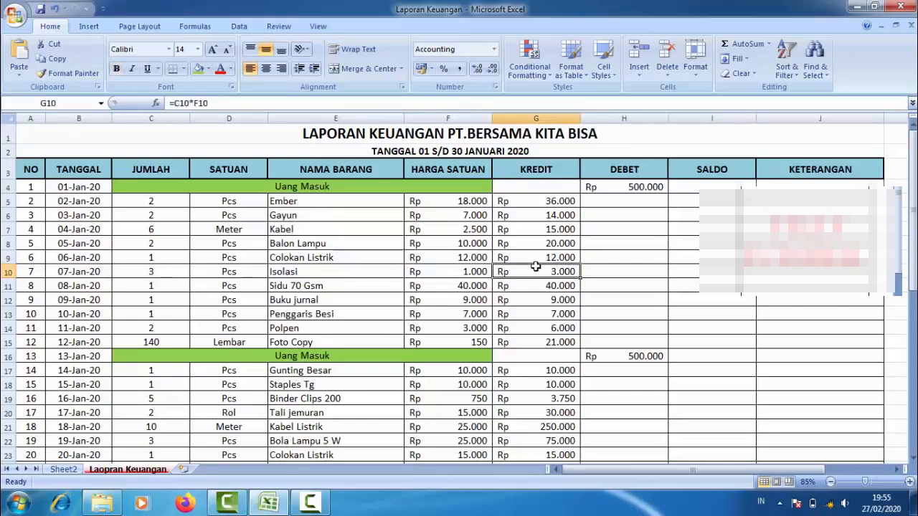
pyautogui.click(710, 170)
pyautogui.click(749, 185)
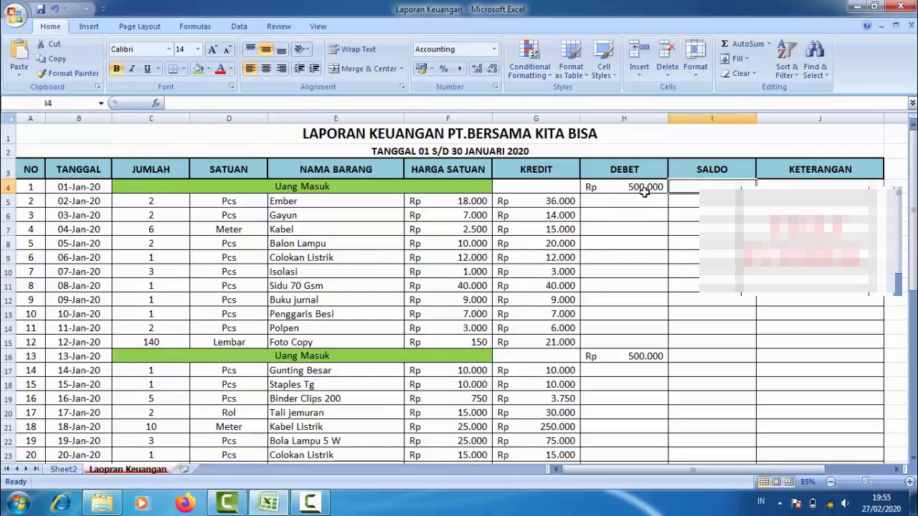
pyautogui.click(644, 187)
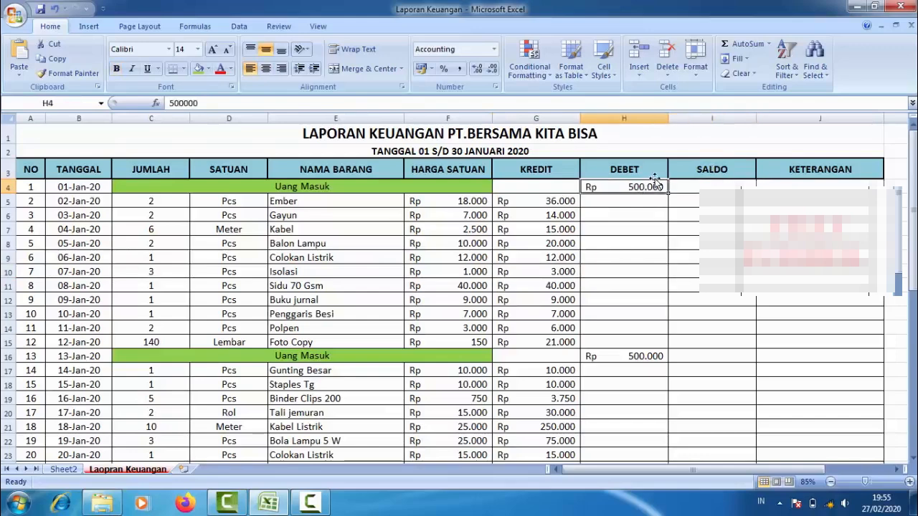
pyautogui.click(696, 191)
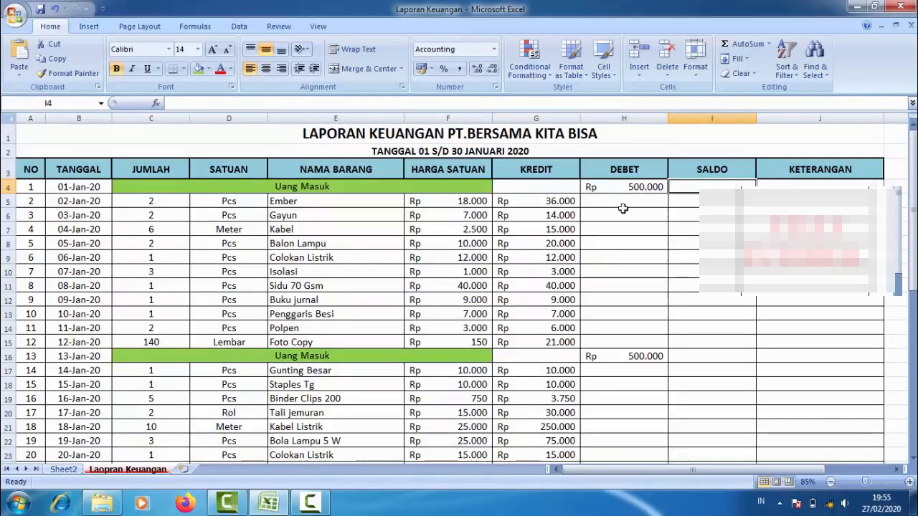
pyautogui.click(553, 205)
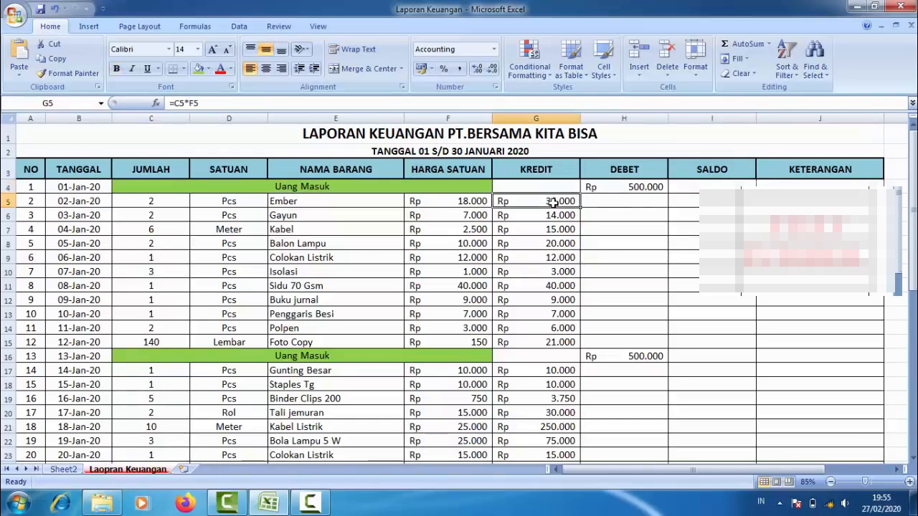
pyautogui.click(684, 203)
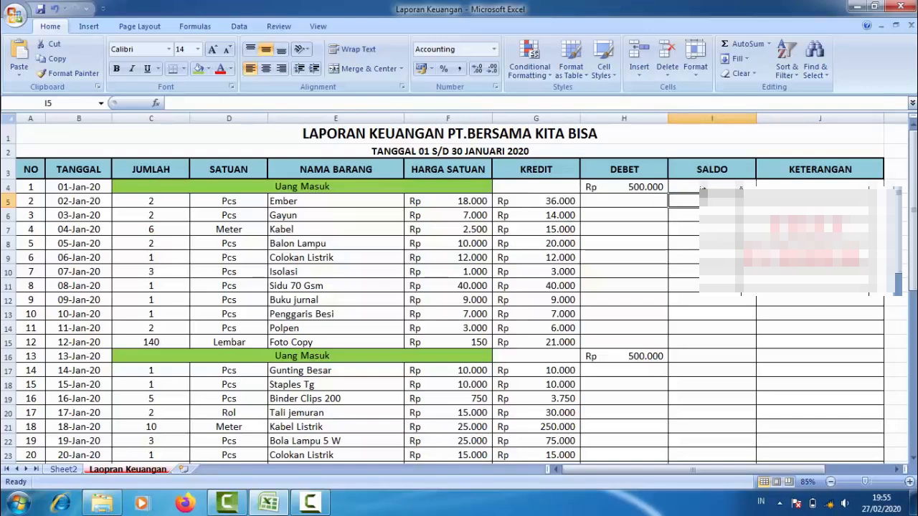
# Step: Set the opening SALDO in I4 to the first DEBET amount with the formula =H4
pyautogui.click(702, 188)
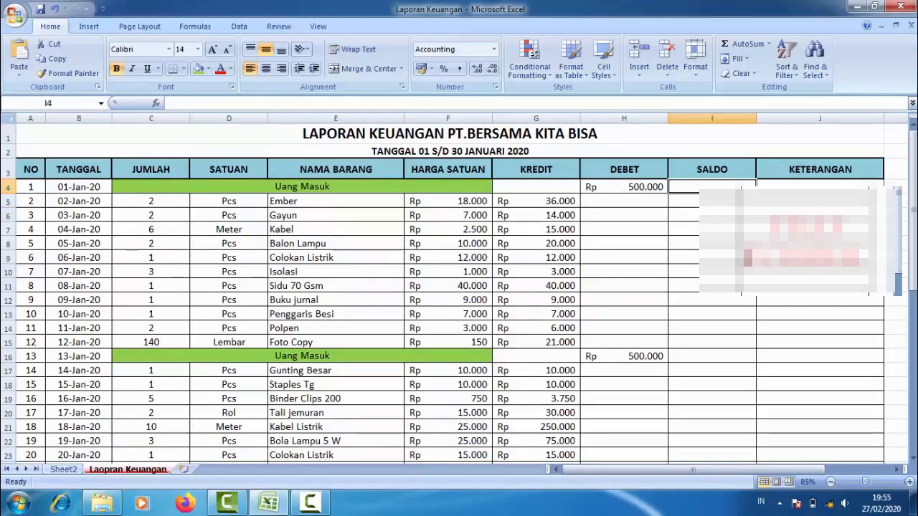
pyautogui.write('=')
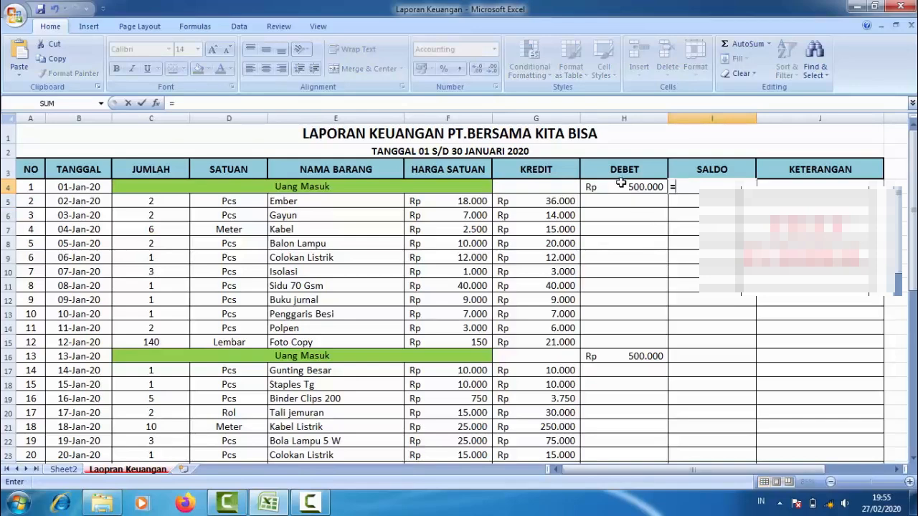
pyautogui.click(621, 183)
pyautogui.press('Return')
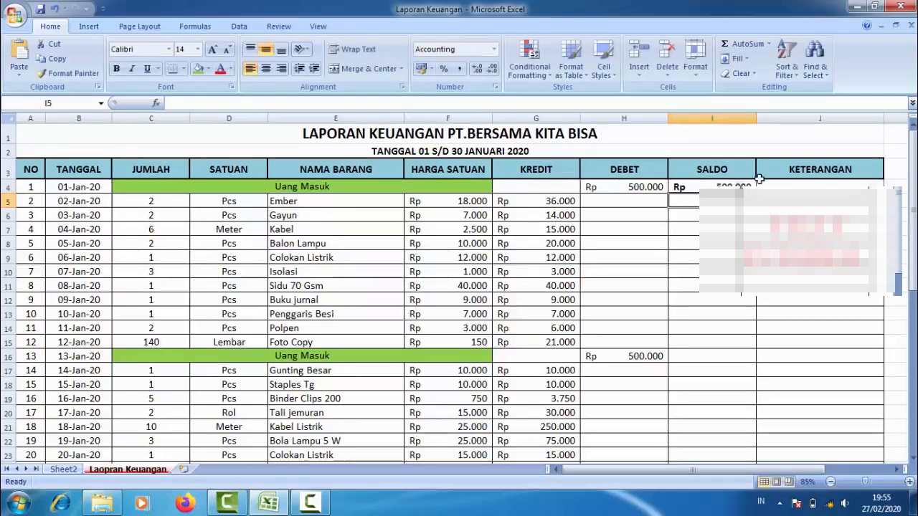
pyautogui.click(726, 186)
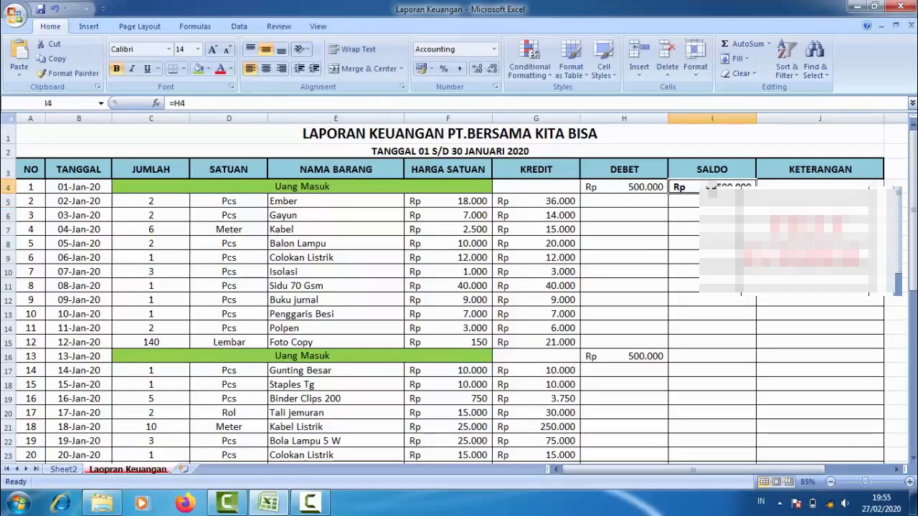
# Step: Calculate the running SALDO of the Ember row in I5 with the formula =I4-G5+H5
pyautogui.press('Return')
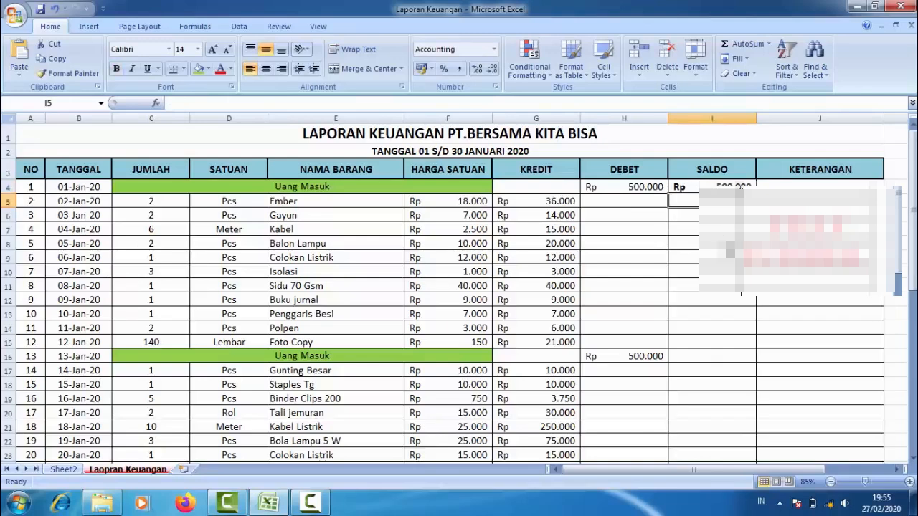
pyautogui.write('=')
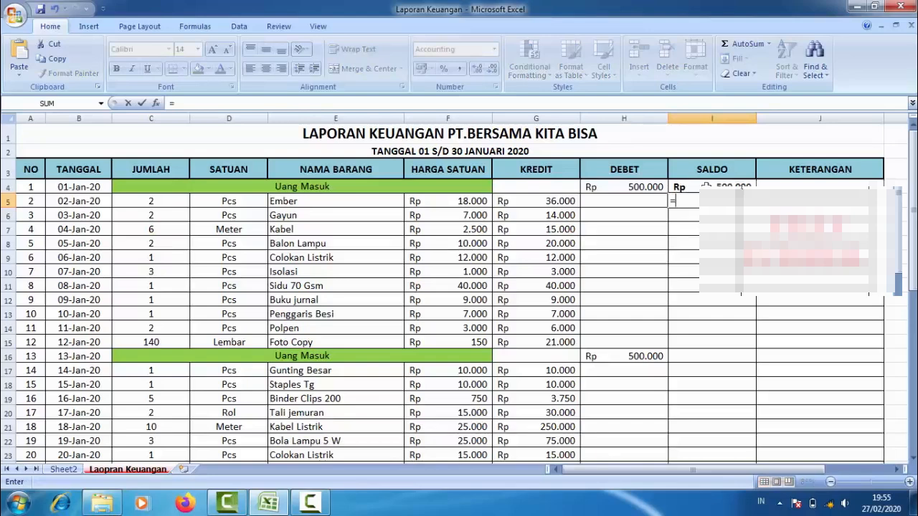
pyautogui.click(706, 187)
pyautogui.write('-')
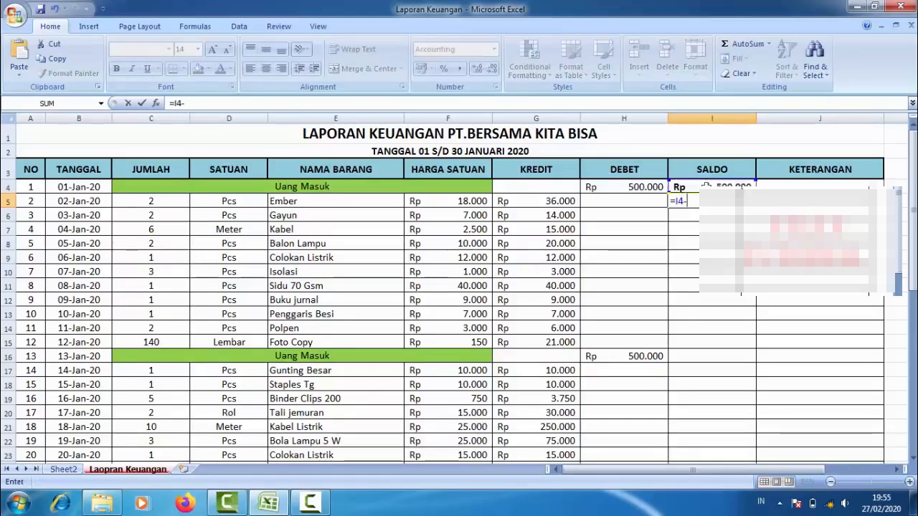
pyautogui.click(553, 202)
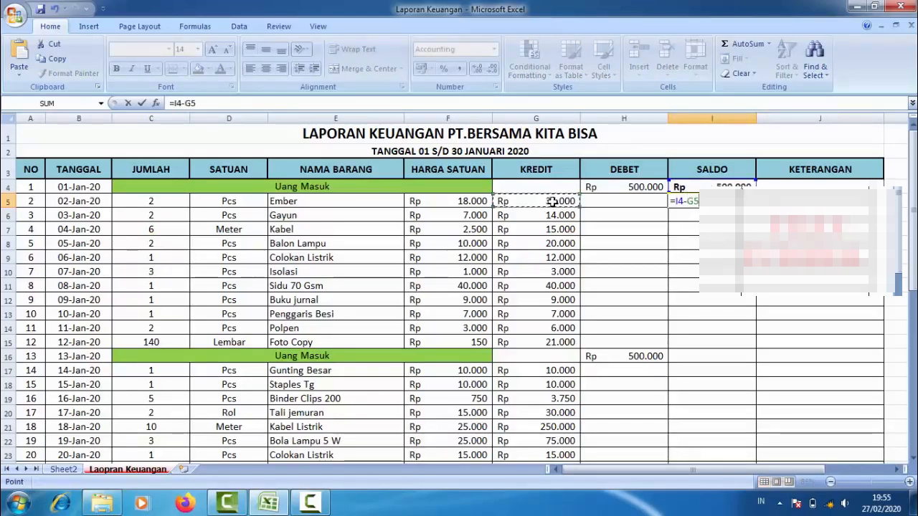
pyautogui.write('+')
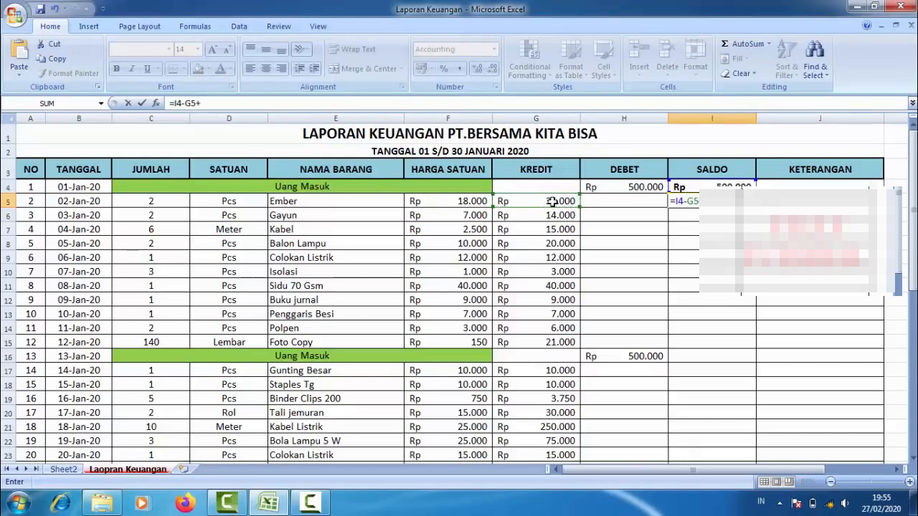
pyautogui.click(619, 202)
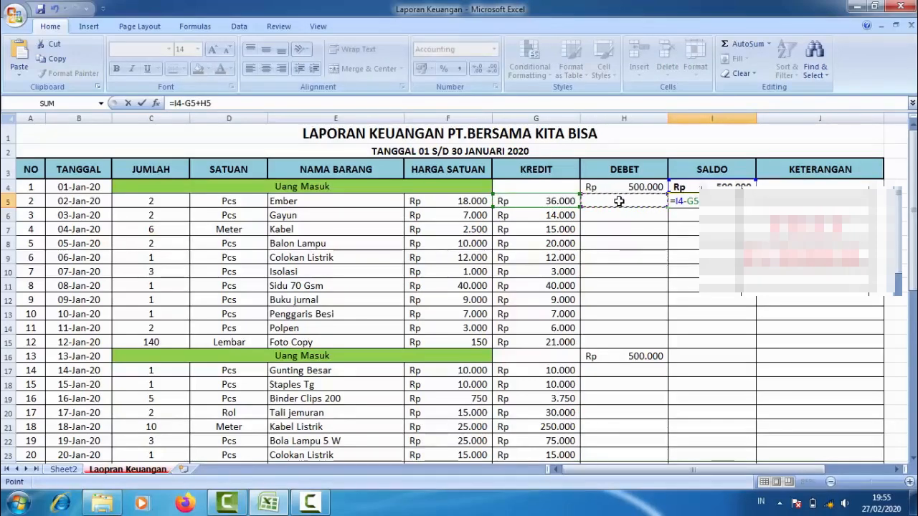
pyautogui.press('Return')
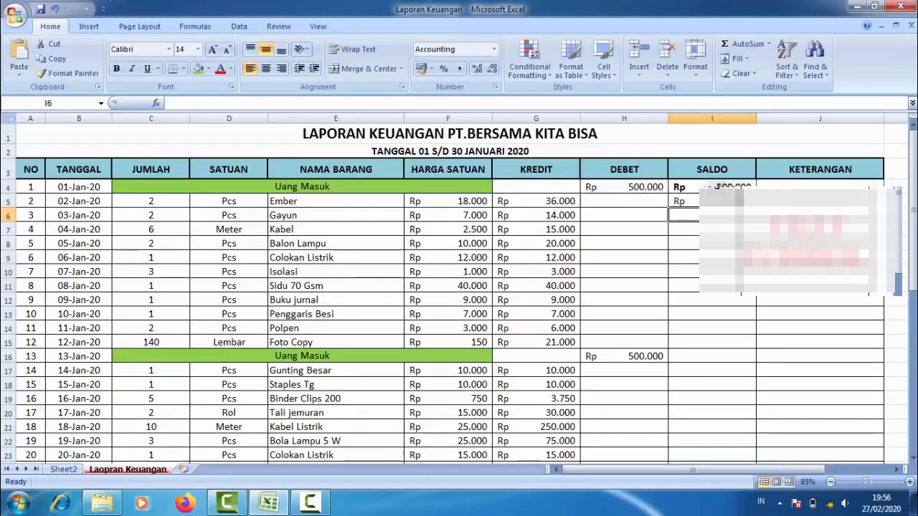
# Step: Fill the running SALDO formula from I5 down through the last item row, I30
pyautogui.click(721, 199)
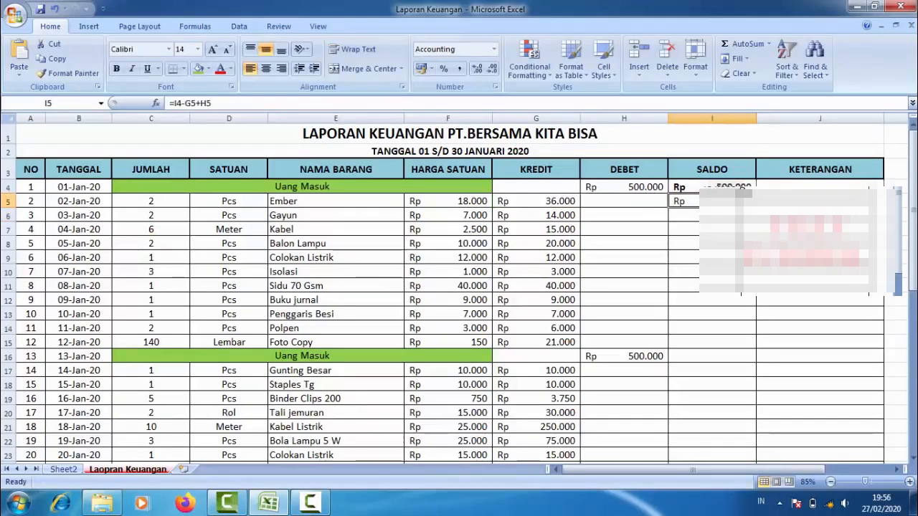
pyautogui.moveTo(756, 208); pyautogui.dragTo(766, 432)
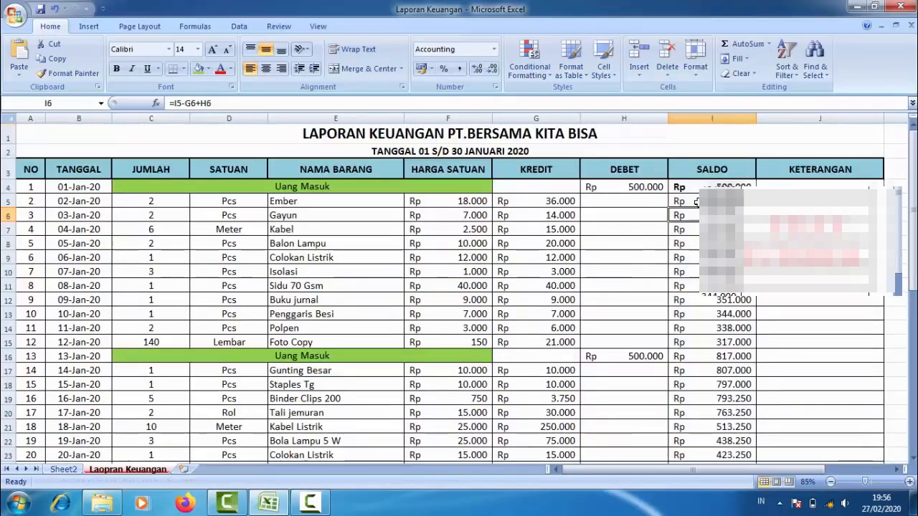
pyautogui.scroll(3, 810, 400)
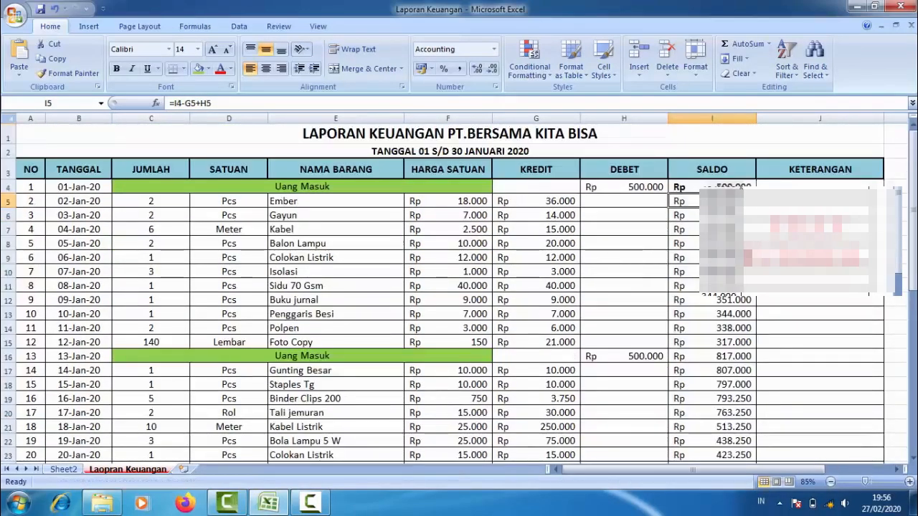
# Step: Review the running SALDO formulas row by row from I6 down to the second Uang Masuk entry in row 16
pyautogui.press('Down')
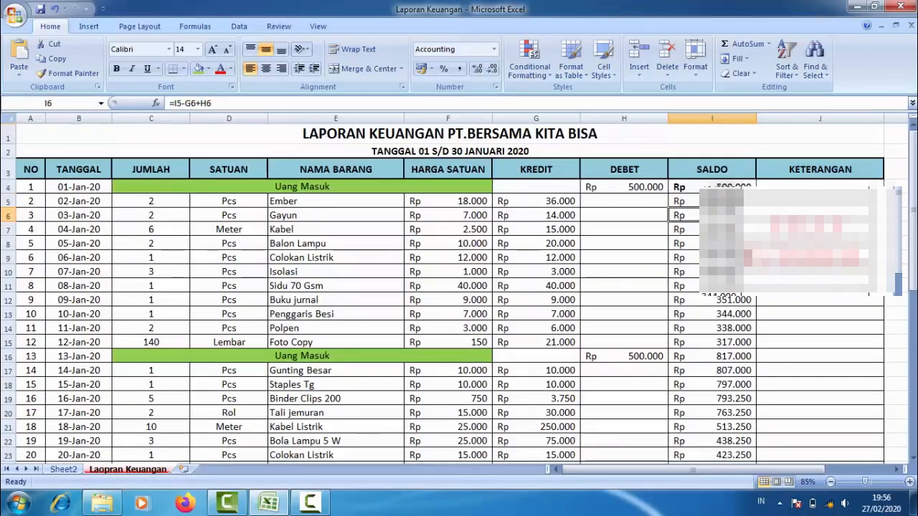
pyautogui.press('Down')
pyautogui.press('Down')
pyautogui.press('Down')
pyautogui.press('Down')
pyautogui.press('Down')
pyautogui.press('Down')
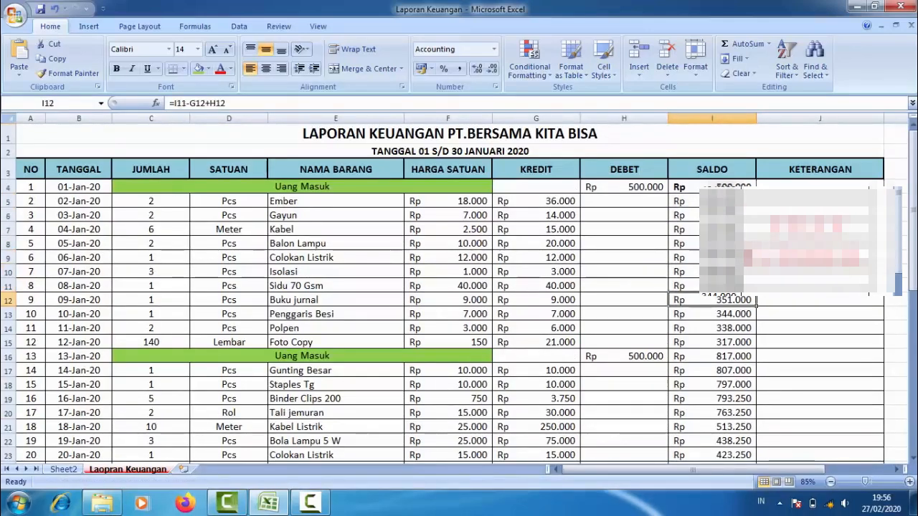
pyautogui.press('Down')
pyautogui.press('Down')
pyautogui.press('Down')
pyautogui.press('Down')
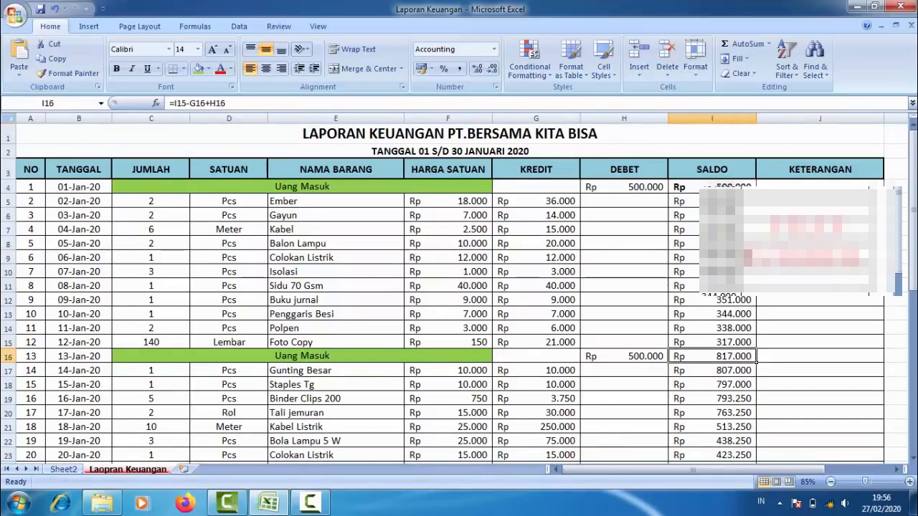
pyautogui.press('Left')
pyautogui.press('Right')
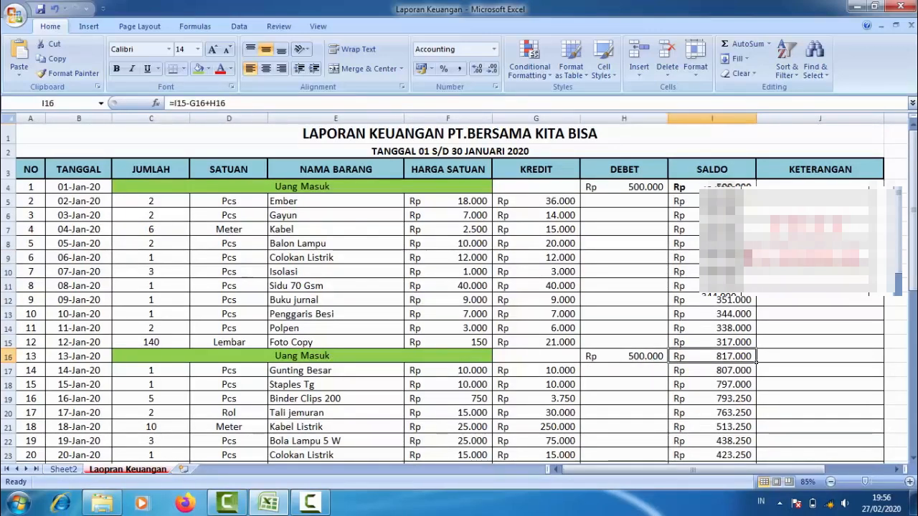
pyautogui.press('Left')
pyautogui.press('Right')
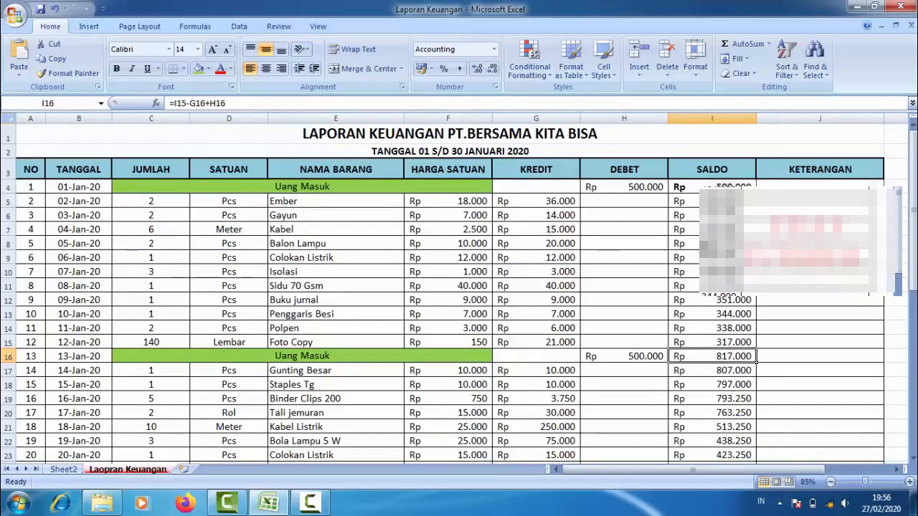
pyautogui.click(703, 258)
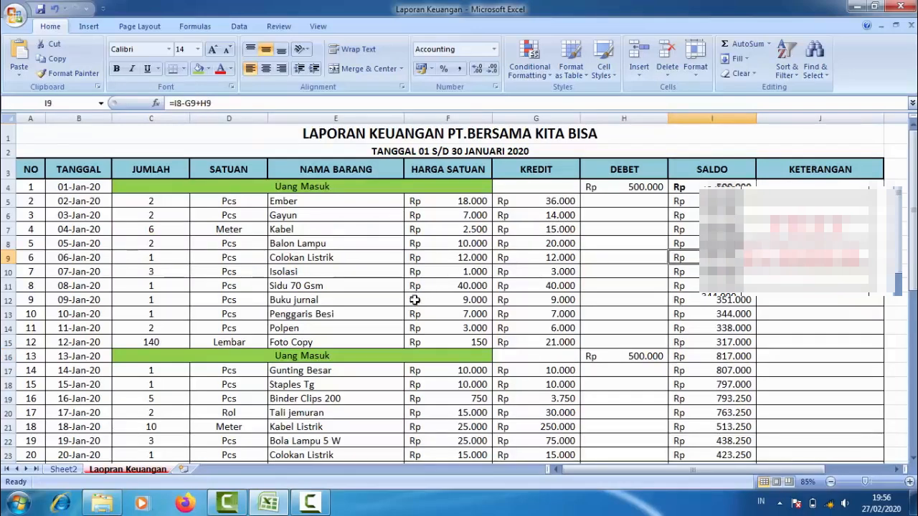
# Step: Compare the running SALDO of the last item rows, I29 and I30, with the closing SALDO in I31
pyautogui.scroll(-1, 414, 300)
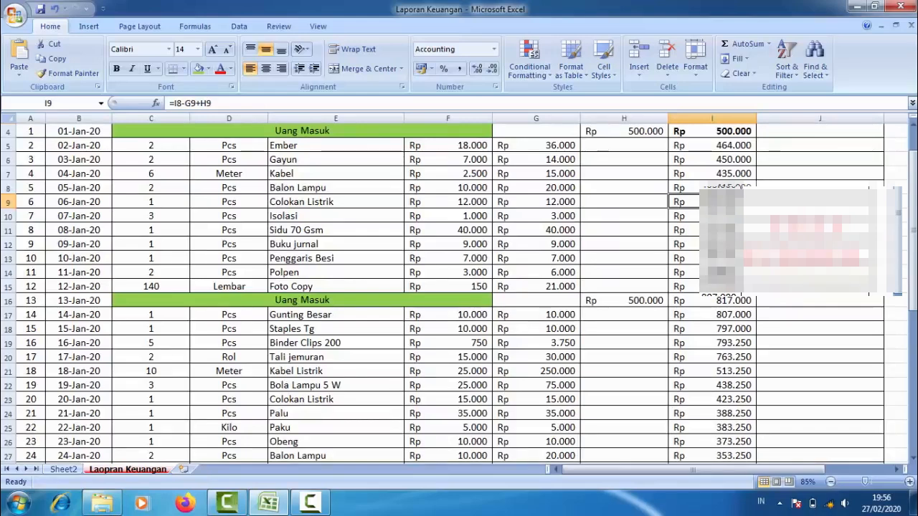
pyautogui.scroll(-3, 717, 273)
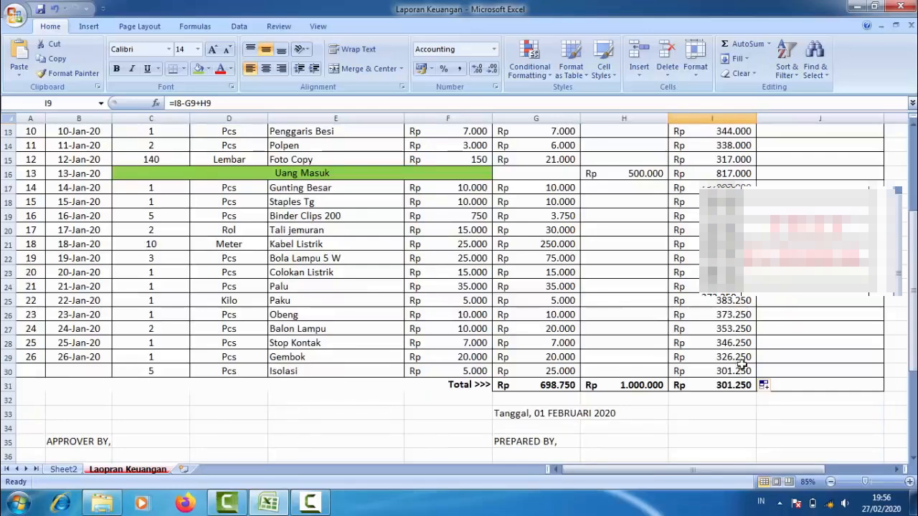
pyautogui.click(719, 413)
pyautogui.click(710, 370)
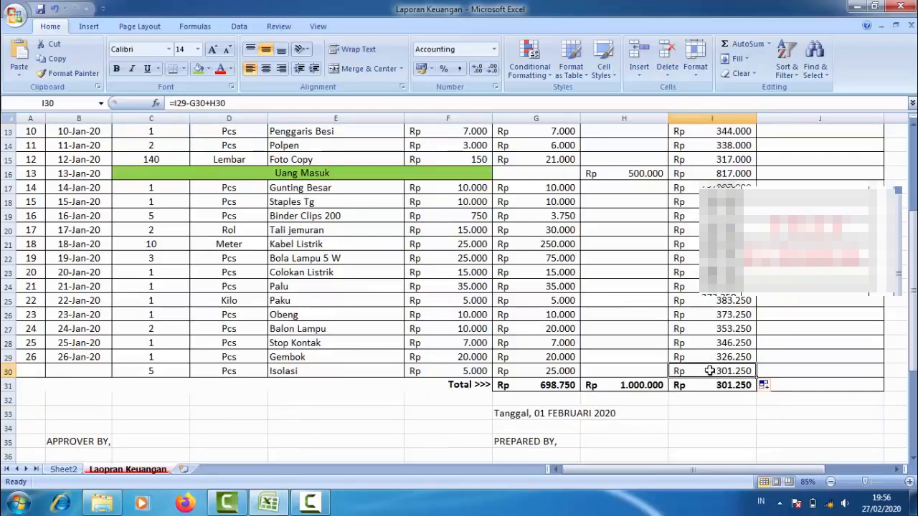
pyautogui.click(8, 357)
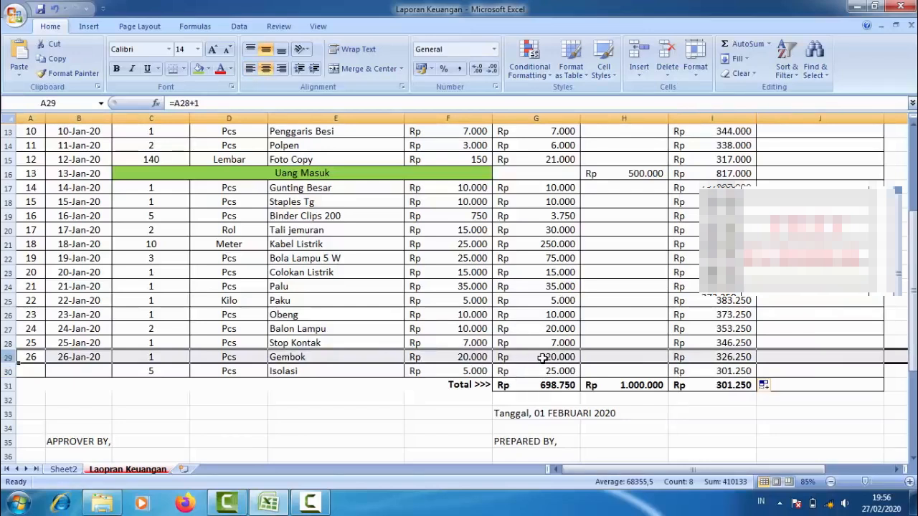
pyautogui.click(716, 356)
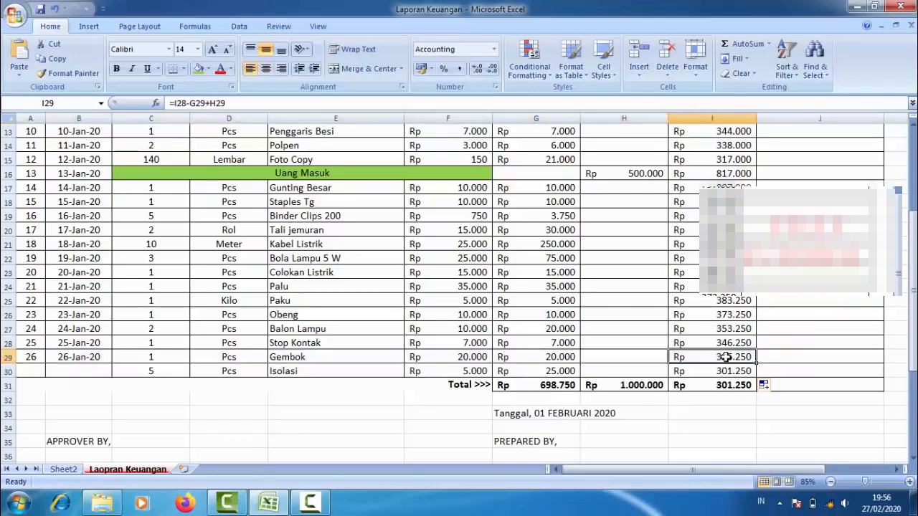
pyautogui.click(719, 385)
# Step: Enter the note "Dari Perusahaan" in the KETERANGAN column for the first Uang Masuk row, cell J4
pyautogui.scroll(4, 720, 384)
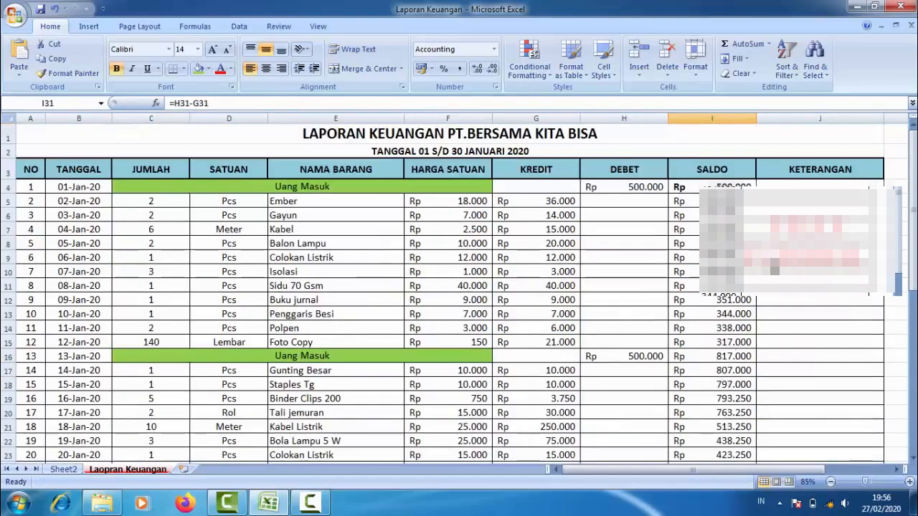
pyautogui.click(774, 257)
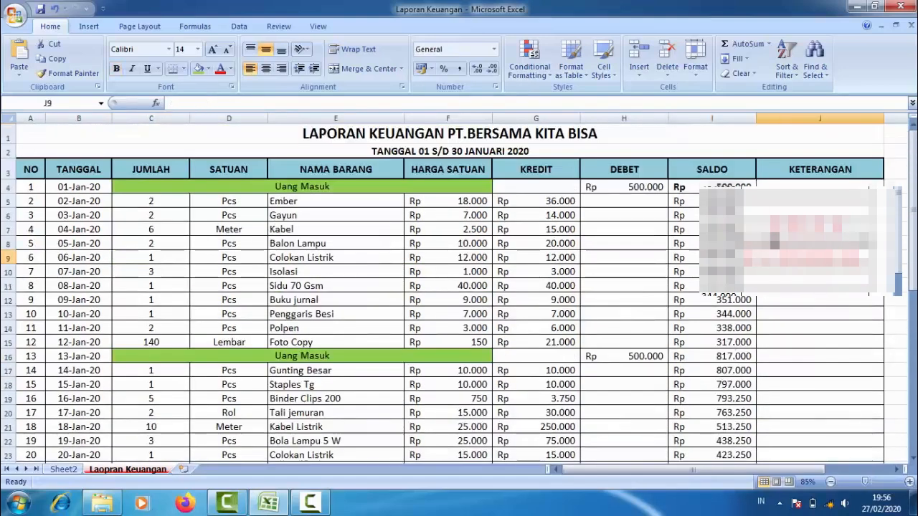
pyautogui.click(780, 185)
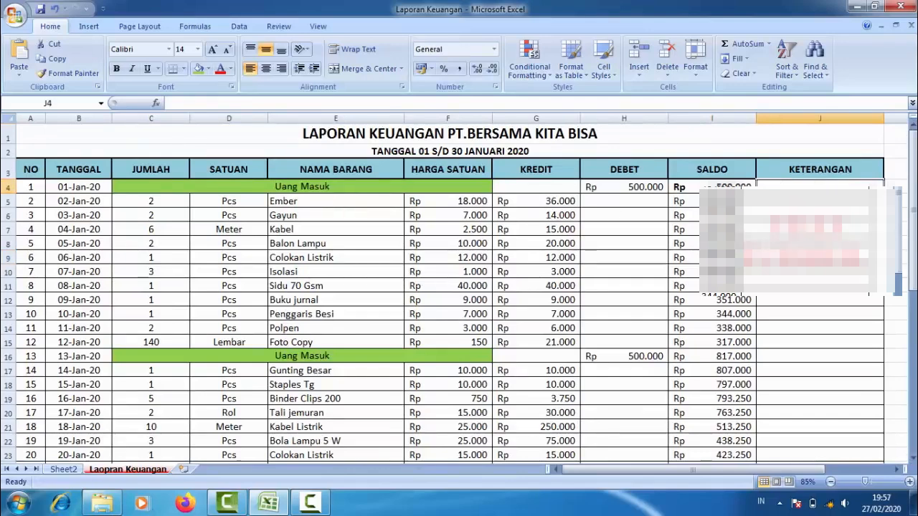
pyautogui.write('dAR')
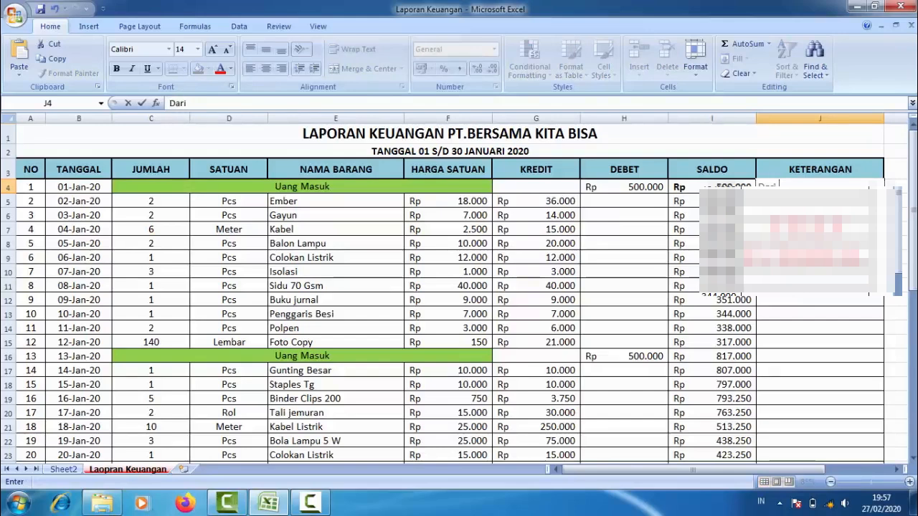
pyautogui.write('i Perusahaan')
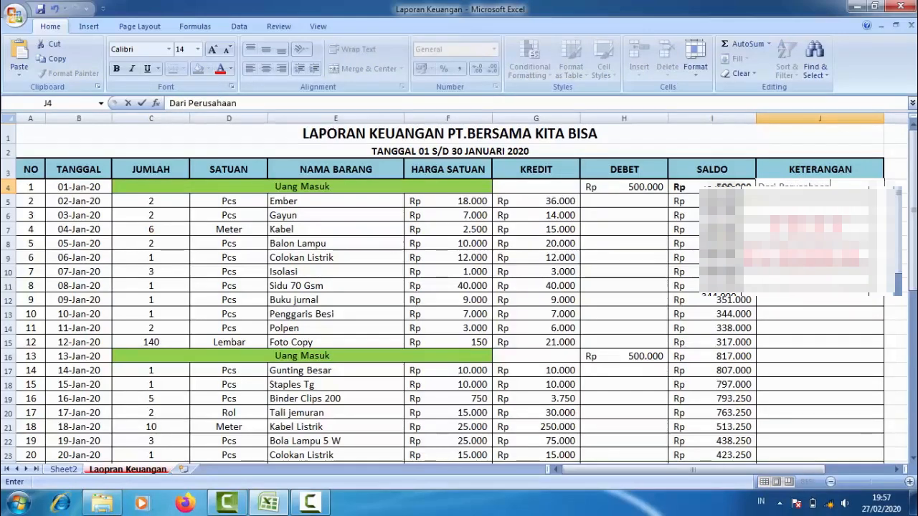
pyautogui.press('Return')
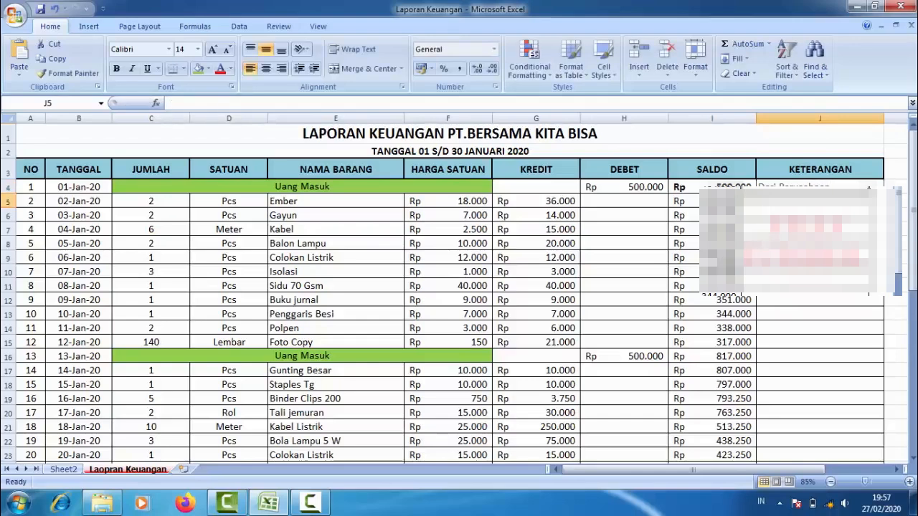
# Step: Enter the note "Untuk Workshop" in the KETERANGAN column for the Colokan Listrik row, cell J9
pyautogui.click(346, 257)
pyautogui.click(788, 252)
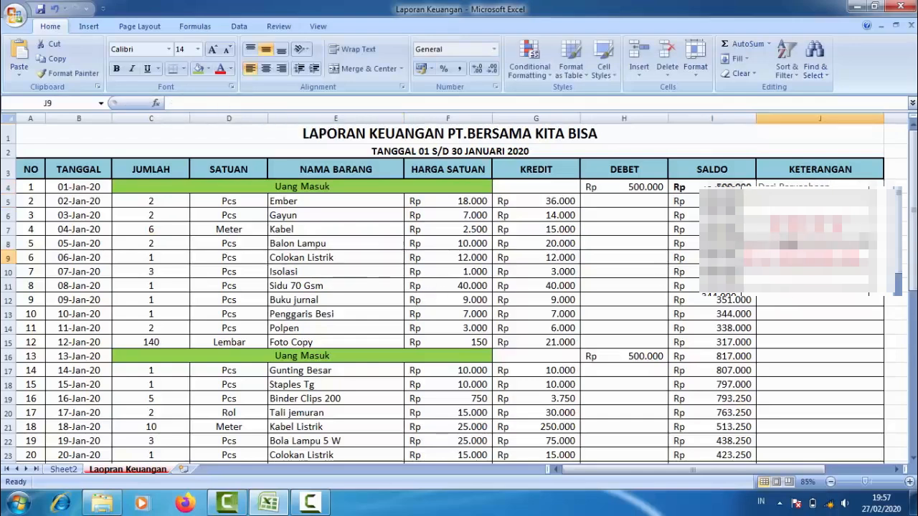
pyautogui.write('Untuk')
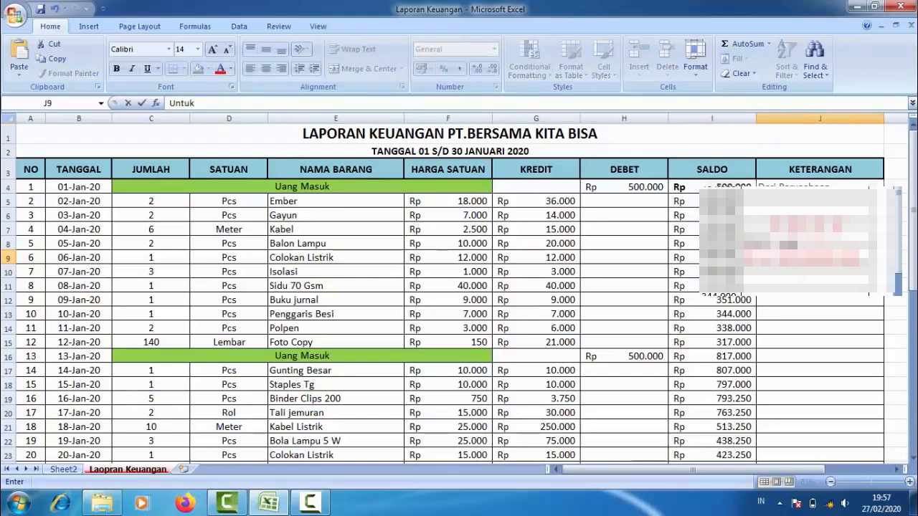
pyautogui.write(' Worksho')
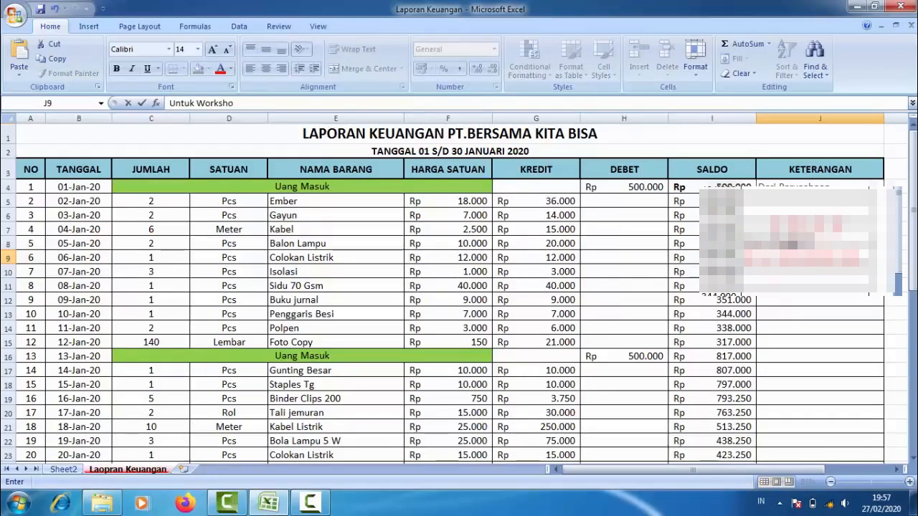
pyautogui.write('p')
pyautogui.press('Return')
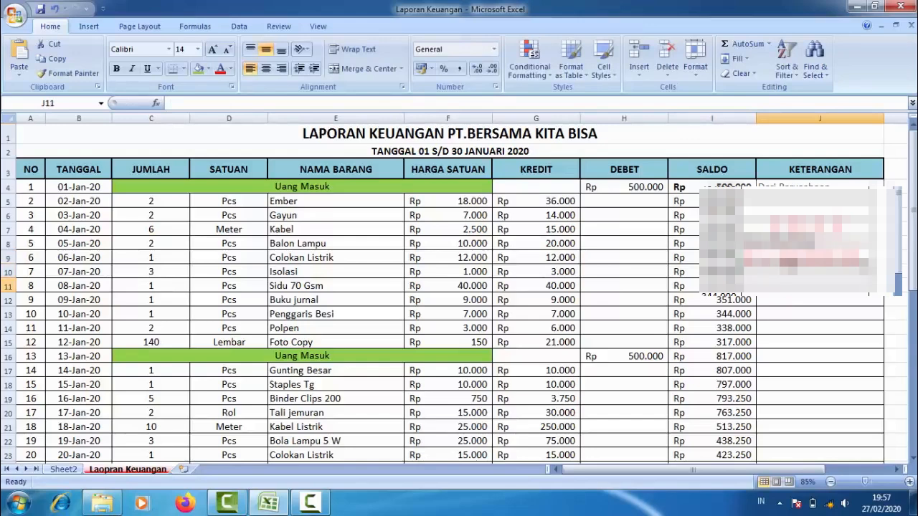
pyautogui.press('Return')
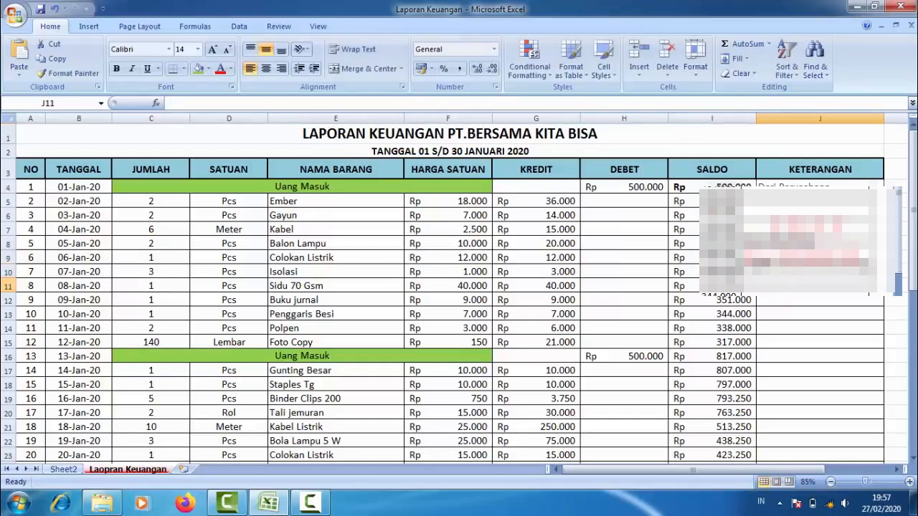
# Step: Look over the whole report from its title to the signature block, checking the final SALDO cells I30 and I31
pyautogui.click(416, 135)
pyautogui.scroll(-5, 652, 328)
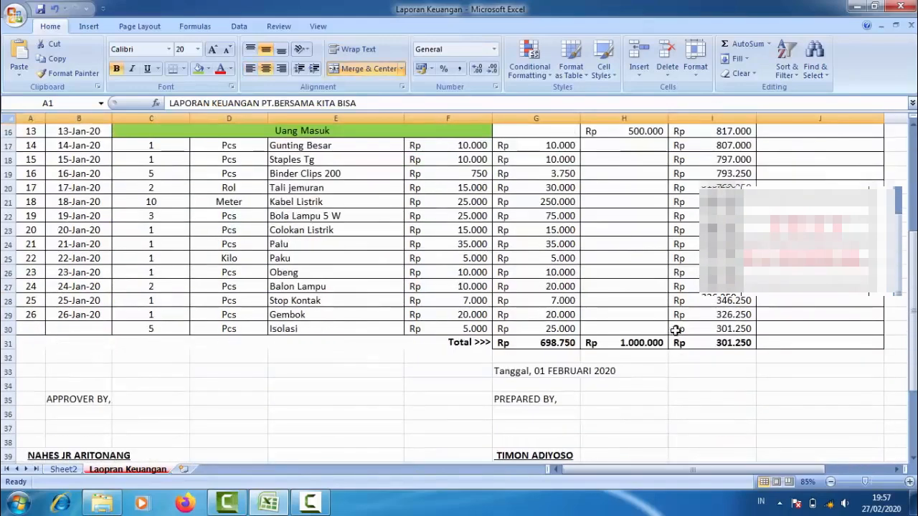
pyautogui.click(711, 343)
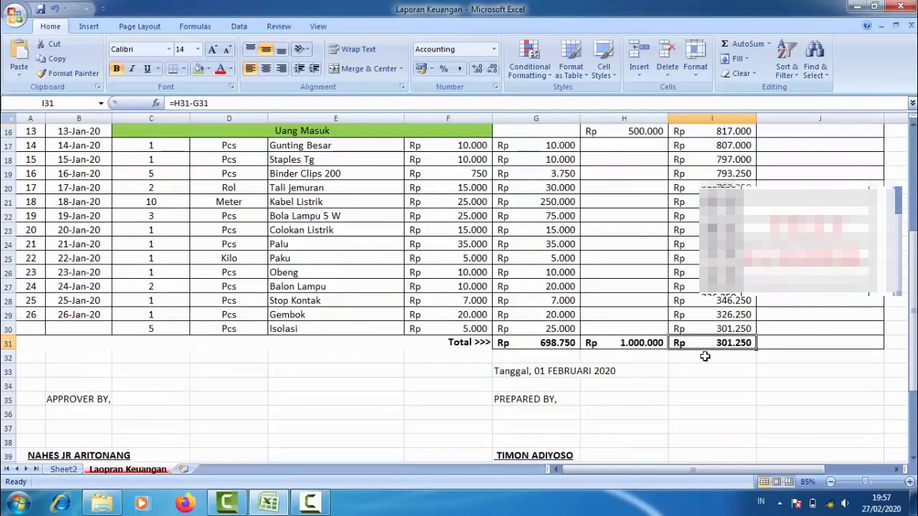
pyautogui.scroll(5, 705, 356)
pyautogui.scroll(-6, 717, 224)
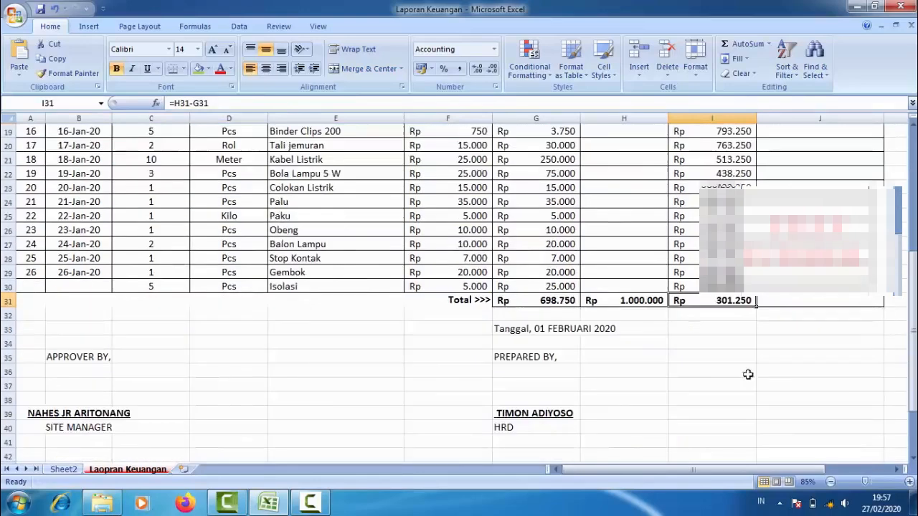
pyautogui.click(652, 301)
pyautogui.click(713, 301)
pyautogui.click(708, 286)
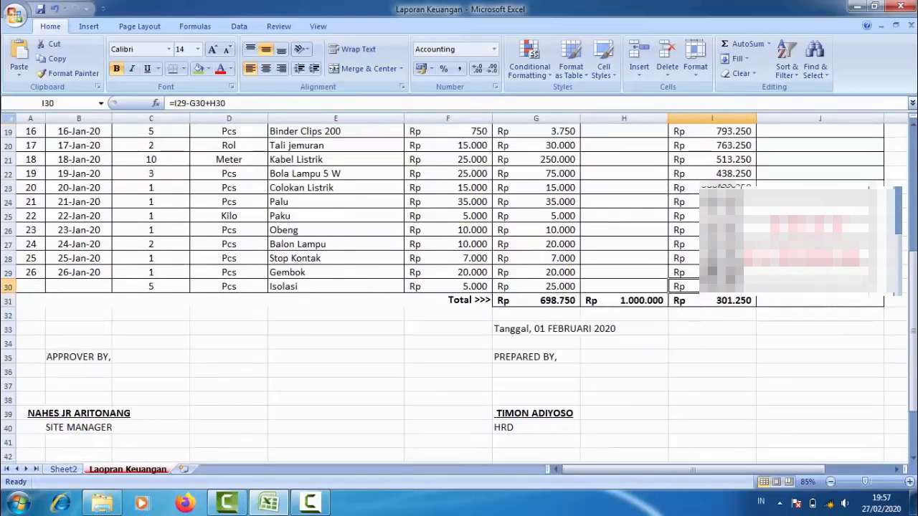
pyautogui.scroll(6, 721, 271)
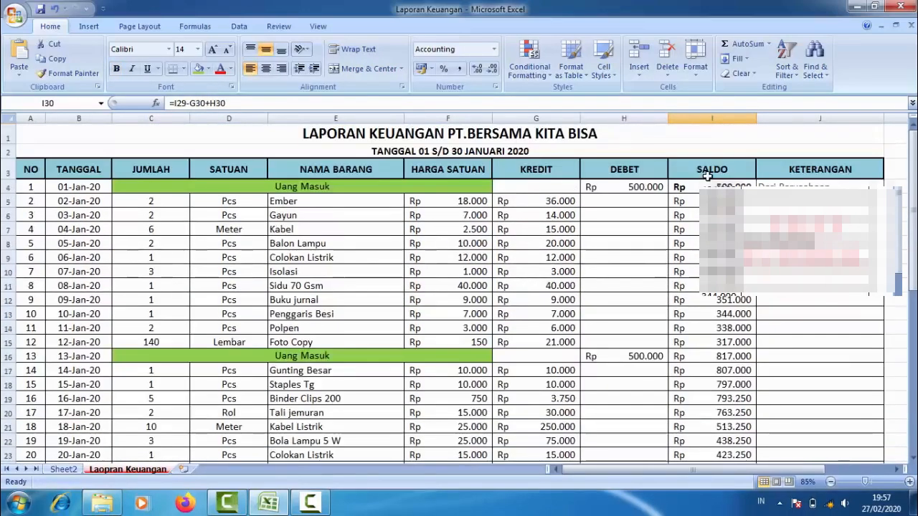
pyautogui.scroll(-5, 707, 176)
pyautogui.scroll(3, 681, 254)
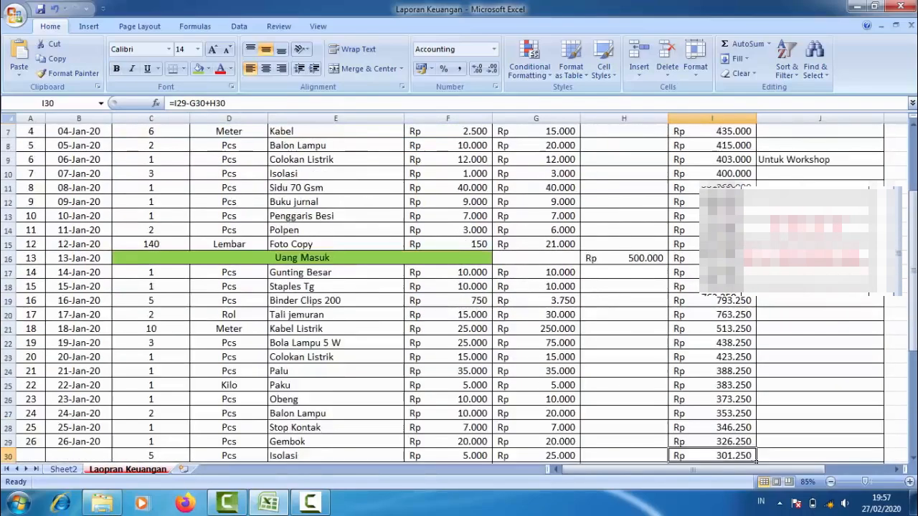
pyautogui.scroll(3, 584, 211)
pyautogui.scroll(-6, 629, 213)
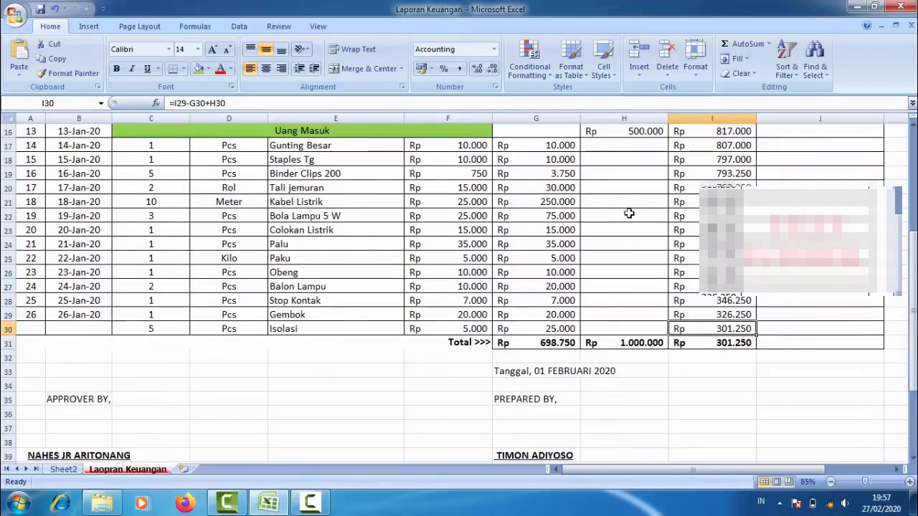
# Step: Check the KREDIT, DEBET and SALDO totals in row 31 against the last running SALDO in I30
pyautogui.click(536, 349)
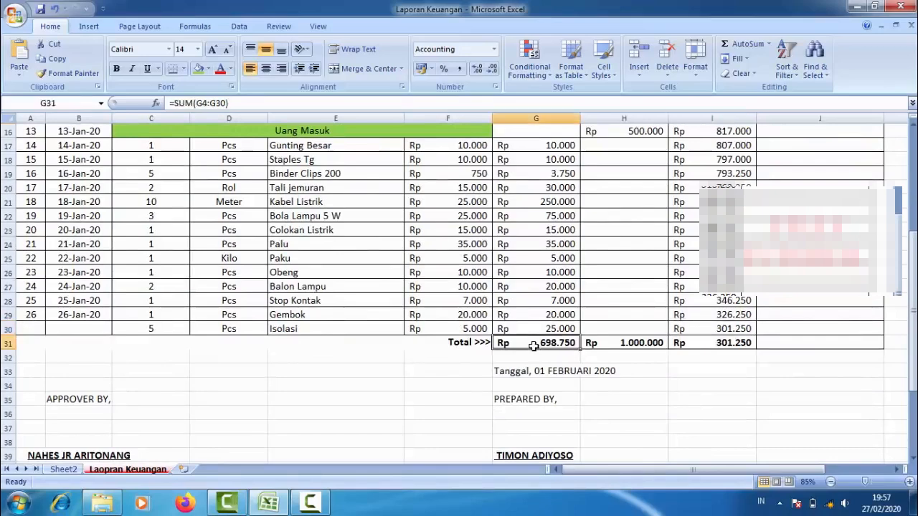
pyautogui.click(615, 344)
pyautogui.click(713, 341)
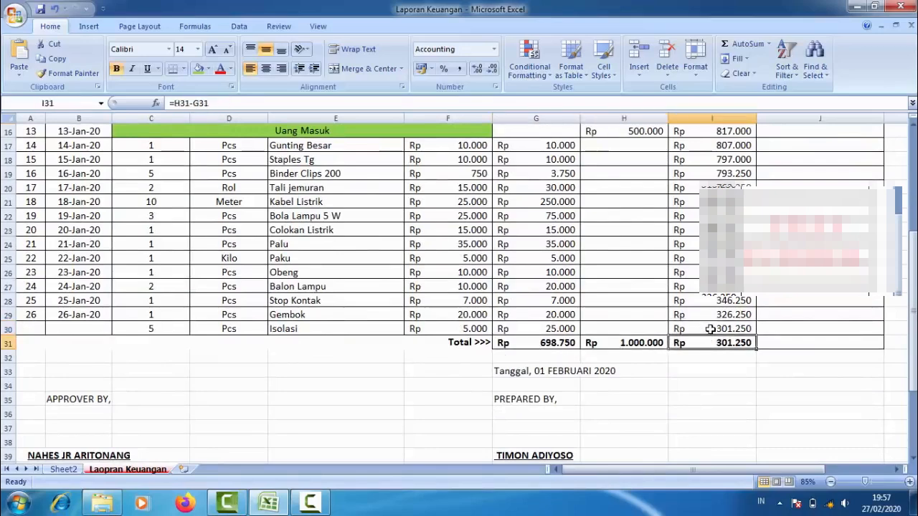
pyautogui.click(710, 328)
pyautogui.click(731, 338)
pyautogui.click(710, 380)
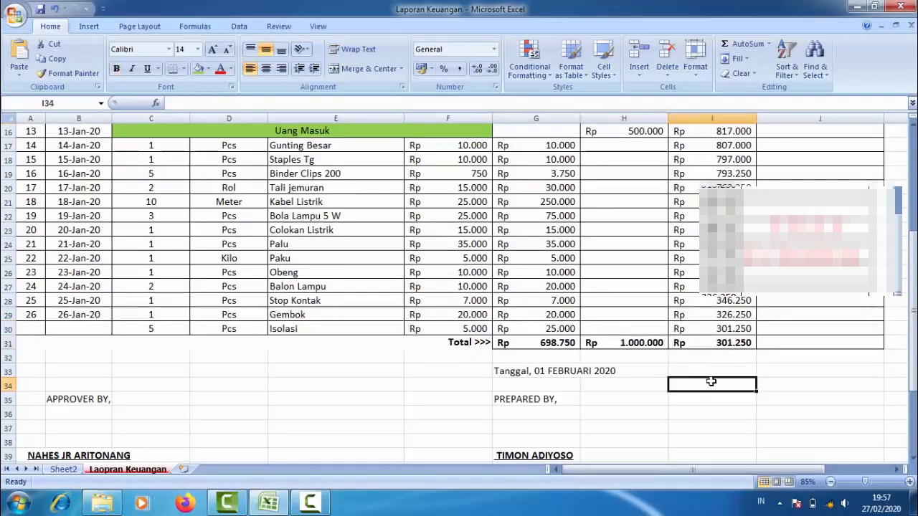
# Step: Move the "Tanggal, 01 FEBRUARI 2020" line below the totals from G33 to cell I34
pyautogui.scroll(-2, 710, 382)
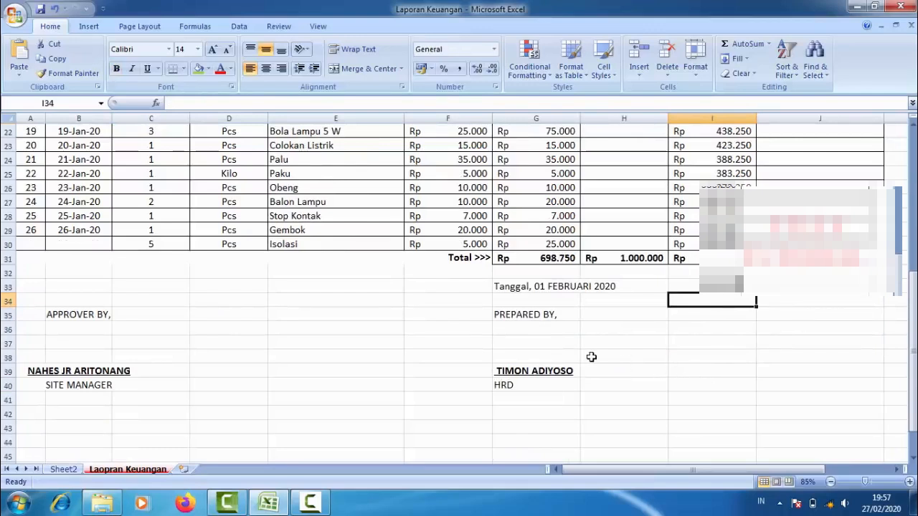
pyautogui.click(526, 316)
pyautogui.click(509, 371)
pyautogui.click(506, 385)
pyautogui.click(515, 357)
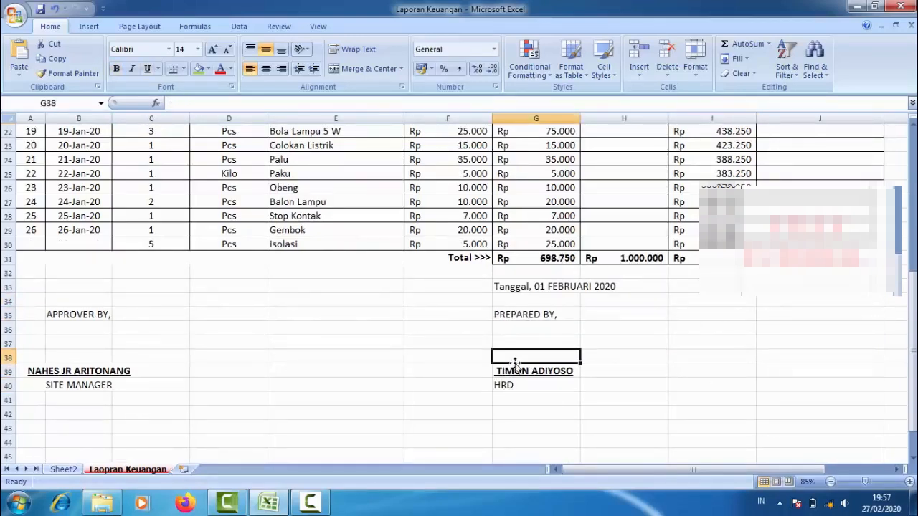
pyautogui.click(74, 318)
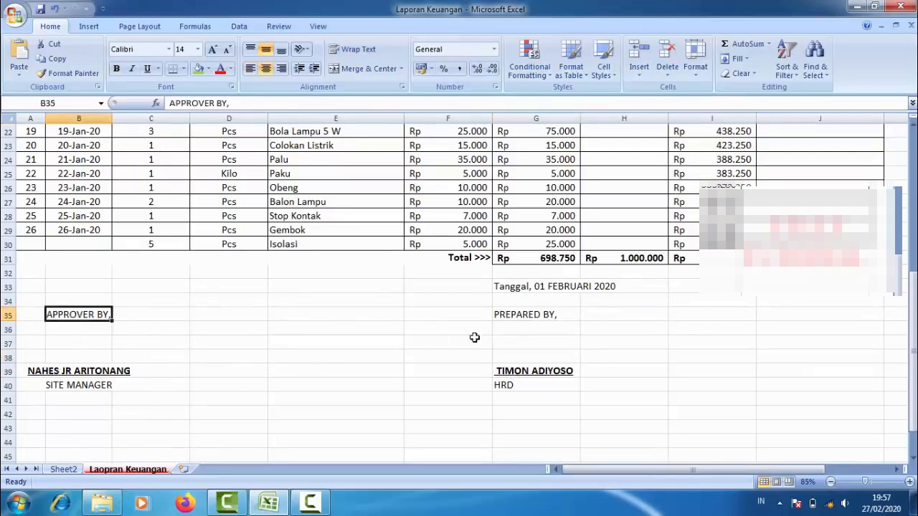
pyautogui.click(520, 288)
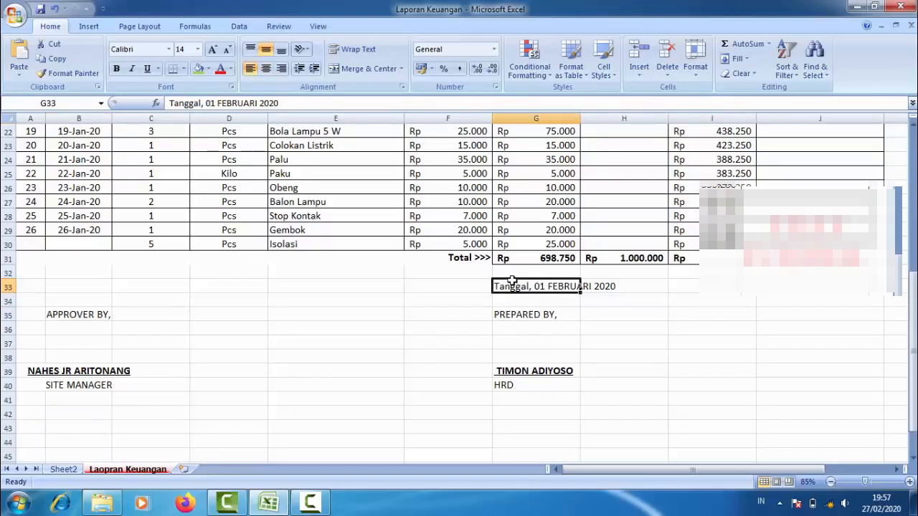
pyautogui.moveTo(513, 279); pyautogui.dragTo(679, 300)
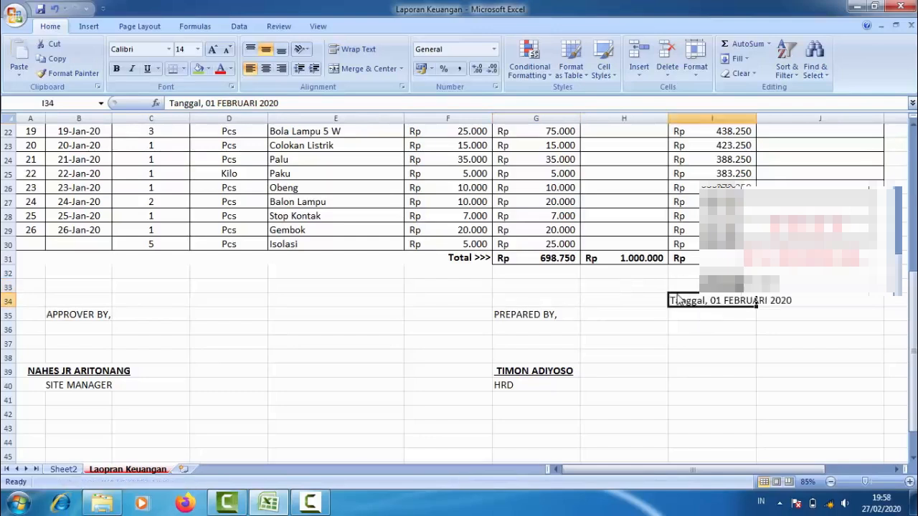
# Step: Move the "PREPARED BY," label to I35 and the preparer's name with the HRD title to I39:I40
pyautogui.click(512, 312)
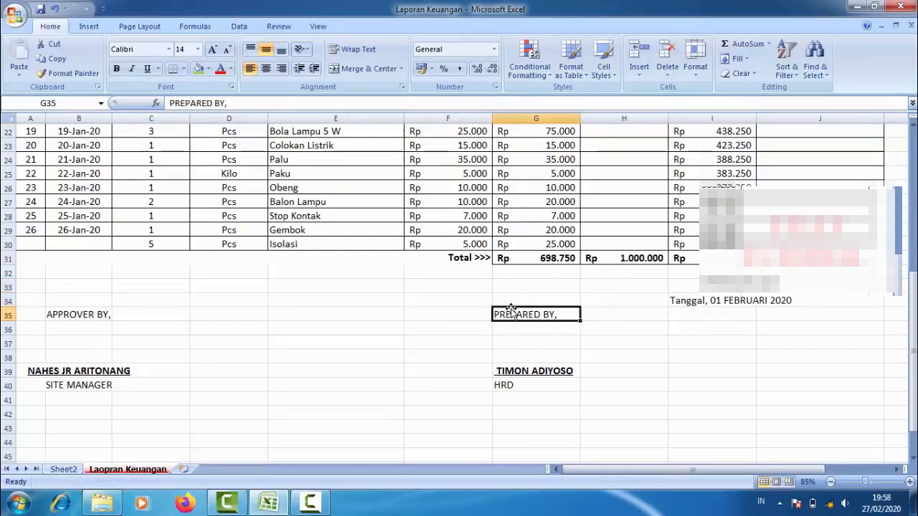
pyautogui.moveTo(511, 308); pyautogui.dragTo(686, 315)
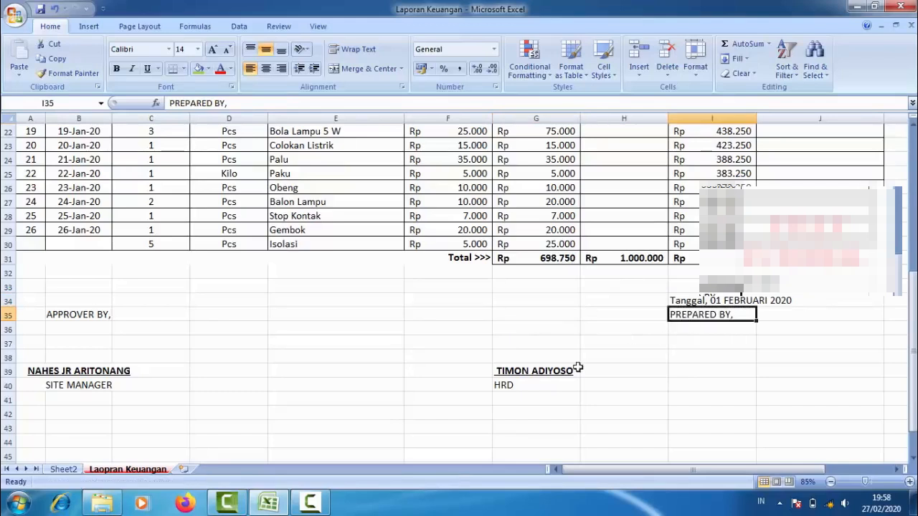
pyautogui.moveTo(537, 371); pyautogui.dragTo(682, 379)
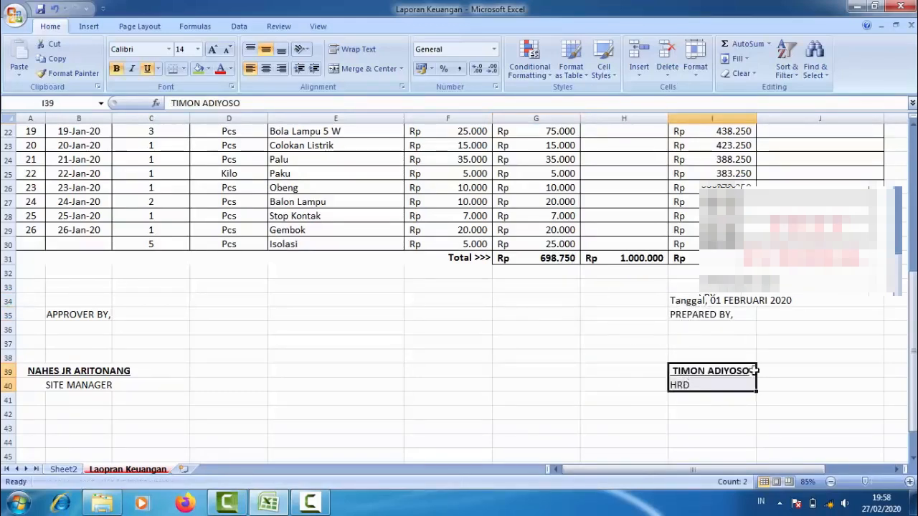
pyautogui.click(820, 360)
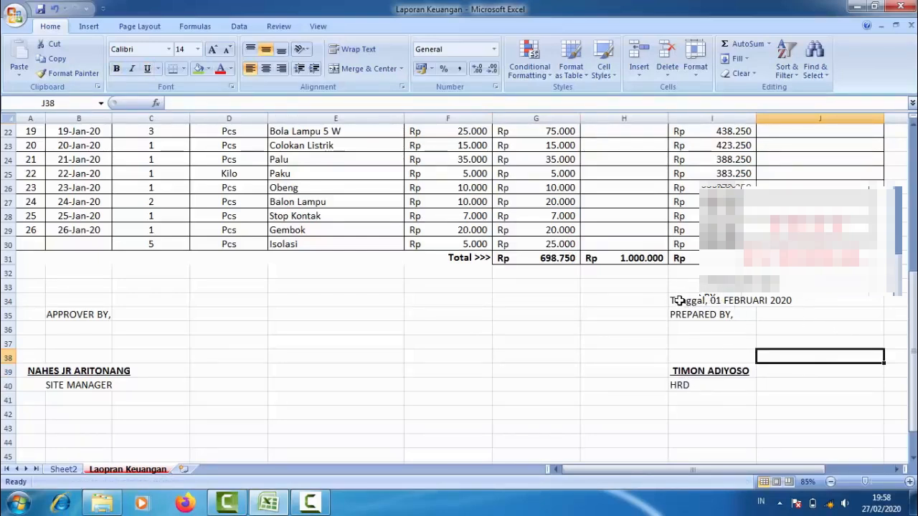
# Step: Merge and center the date, "PREPARED BY," label, preparer's name and HRD title across columns H and I, each row separately
pyautogui.moveTo(628, 300); pyautogui.dragTo(710, 300)
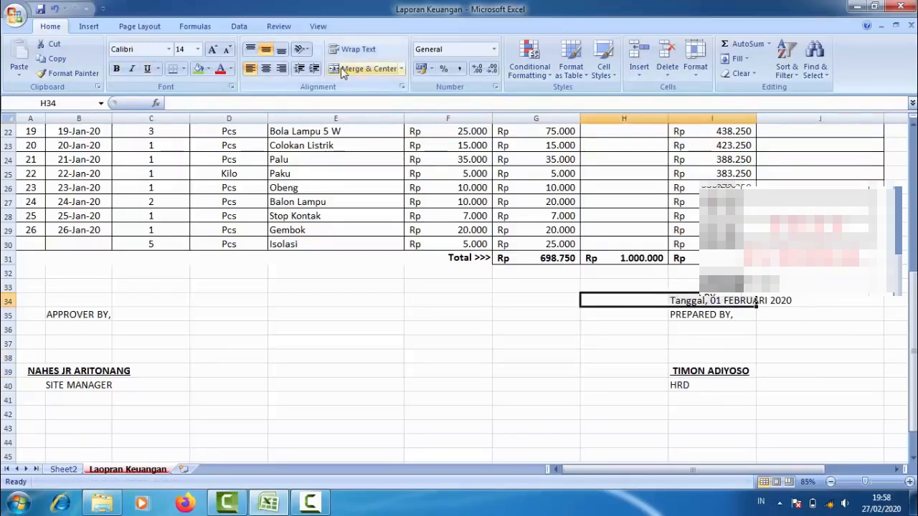
pyautogui.click(341, 66)
pyautogui.moveTo(624, 314); pyautogui.dragTo(710, 314)
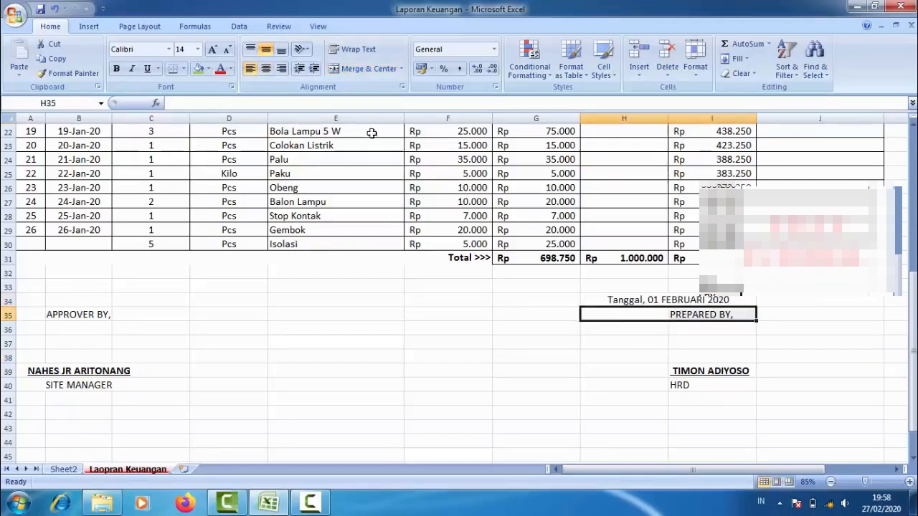
pyautogui.click(338, 68)
pyautogui.moveTo(641, 371); pyautogui.dragTo(710, 370)
pyautogui.click(341, 68)
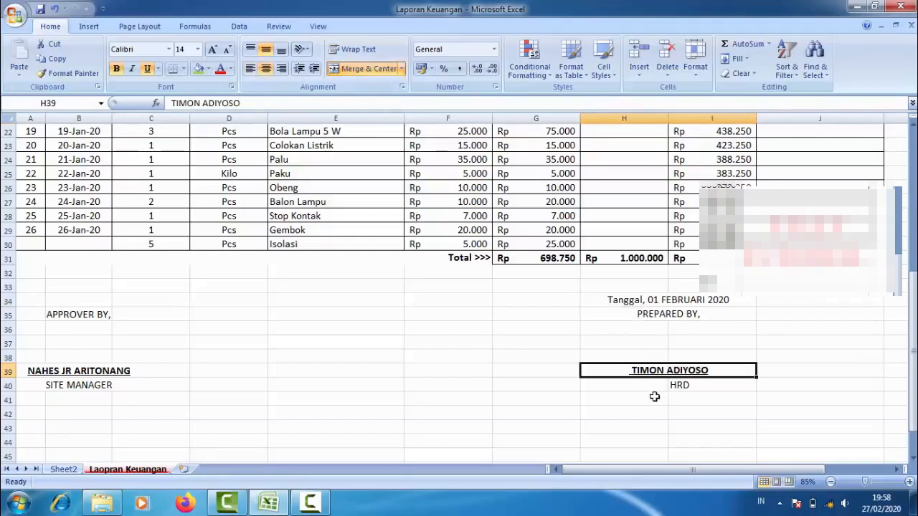
pyautogui.moveTo(651, 388); pyautogui.dragTo(670, 384)
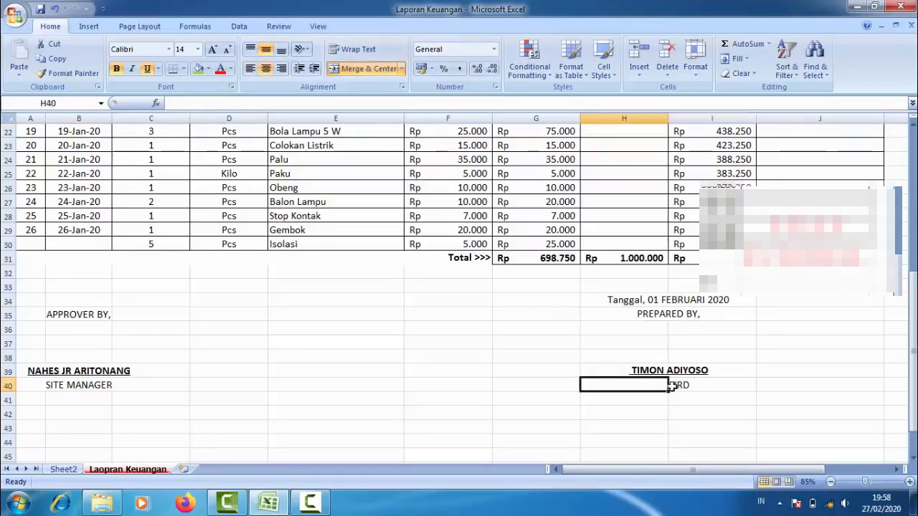
pyautogui.click(340, 68)
pyautogui.click(482, 381)
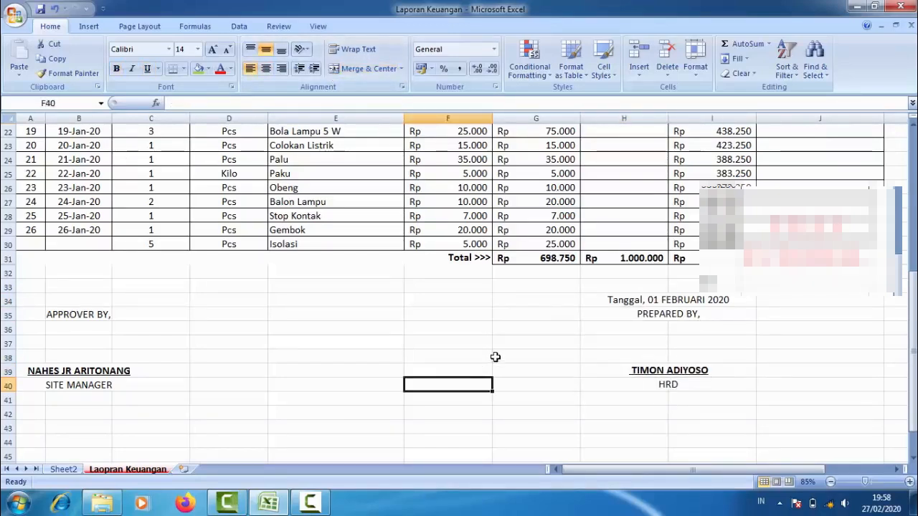
# Step: Move the approver's signature block from B35:B40 one column over to C35:C40
pyautogui.click(85, 315)
pyautogui.moveTo(61, 318); pyautogui.dragTo(82, 378)
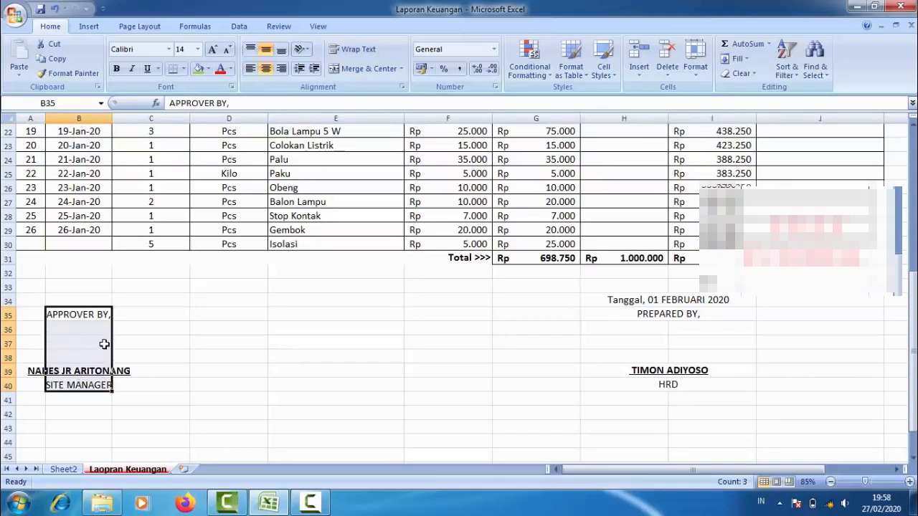
pyautogui.moveTo(113, 340); pyautogui.dragTo(141, 346)
pyautogui.click(271, 371)
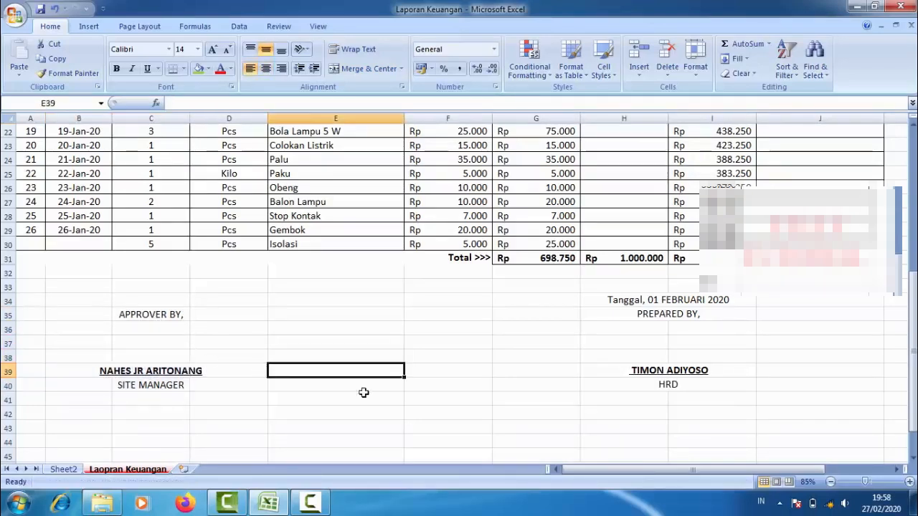
# Step: Look over the whole report from its title to the rearranged signature block, checking the overall layout
pyautogui.click(582, 377)
pyautogui.scroll(7, 645, 351)
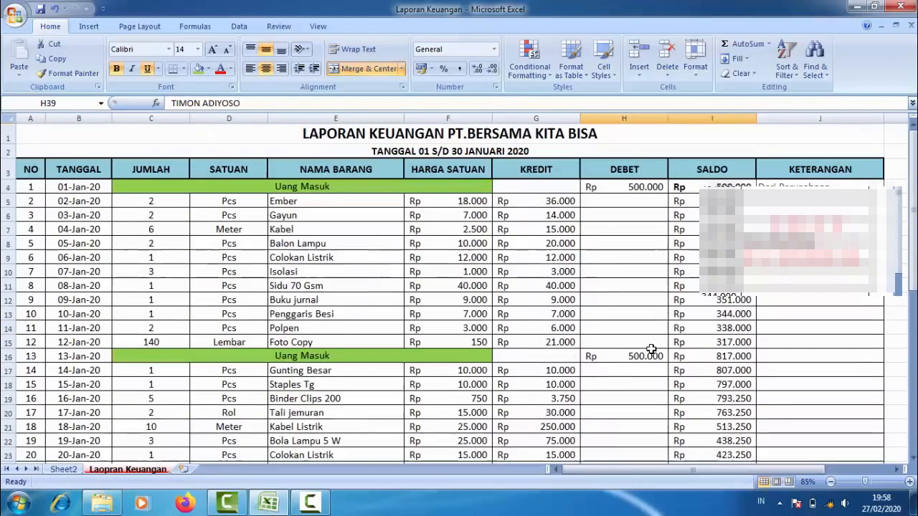
pyautogui.scroll(-4, 515, 318)
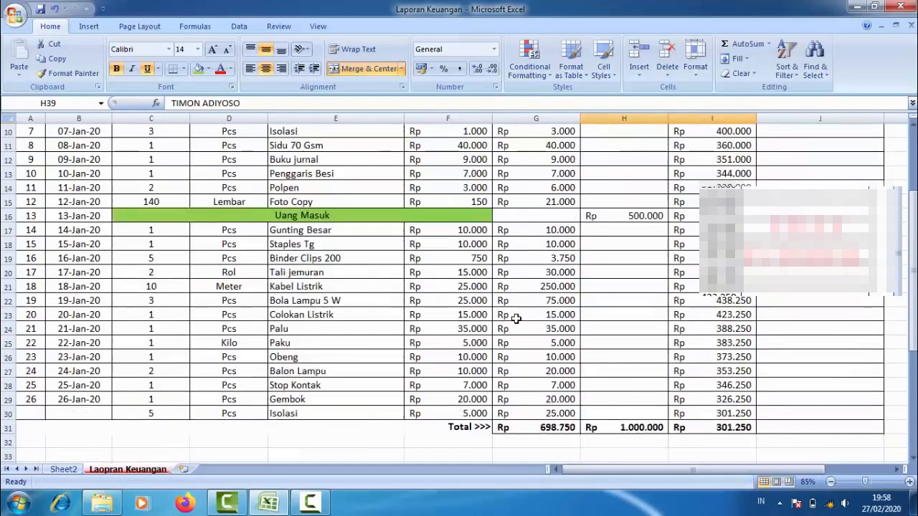
pyautogui.scroll(-2, 405, 405)
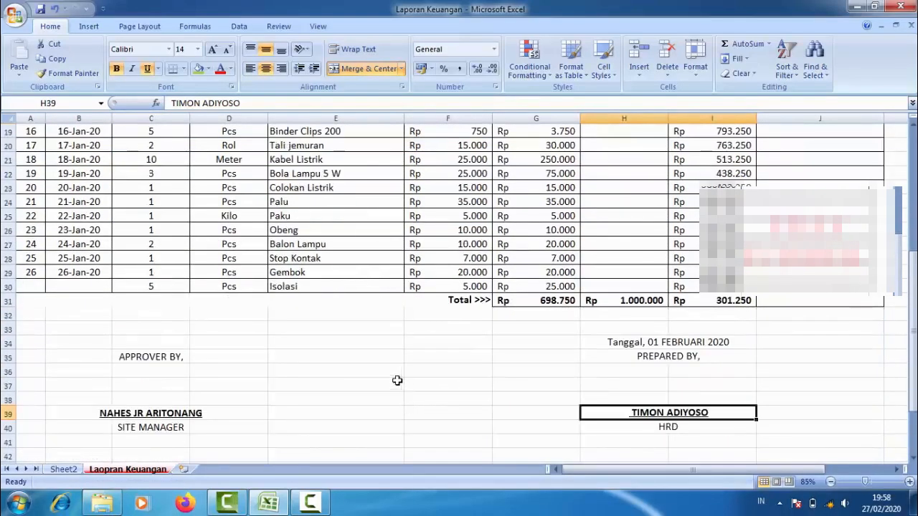
pyautogui.click(391, 357)
pyautogui.scroll(-1, 541, 375)
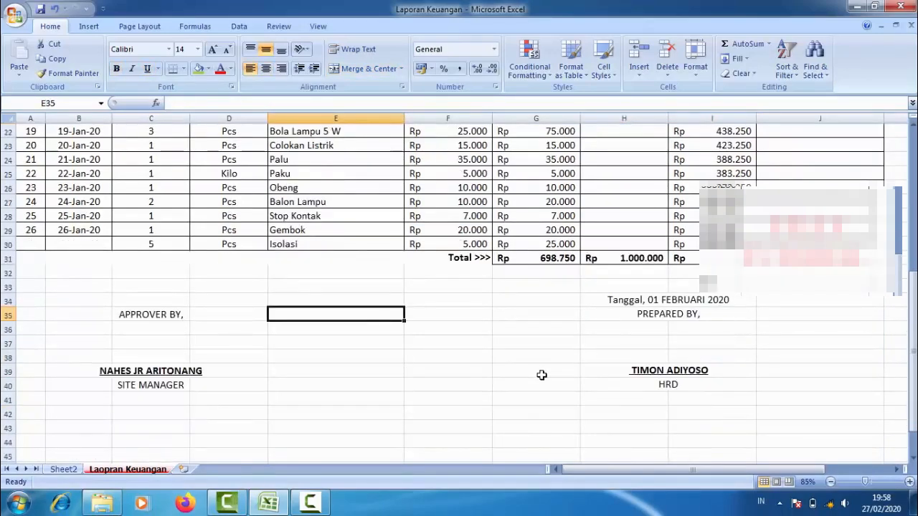
pyautogui.scroll(7, 628, 239)
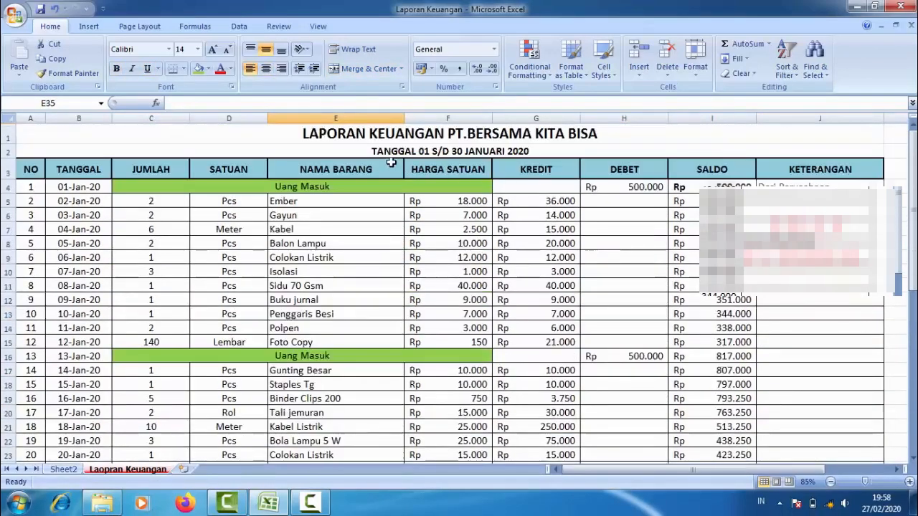
pyautogui.scroll(-1, 386, 212)
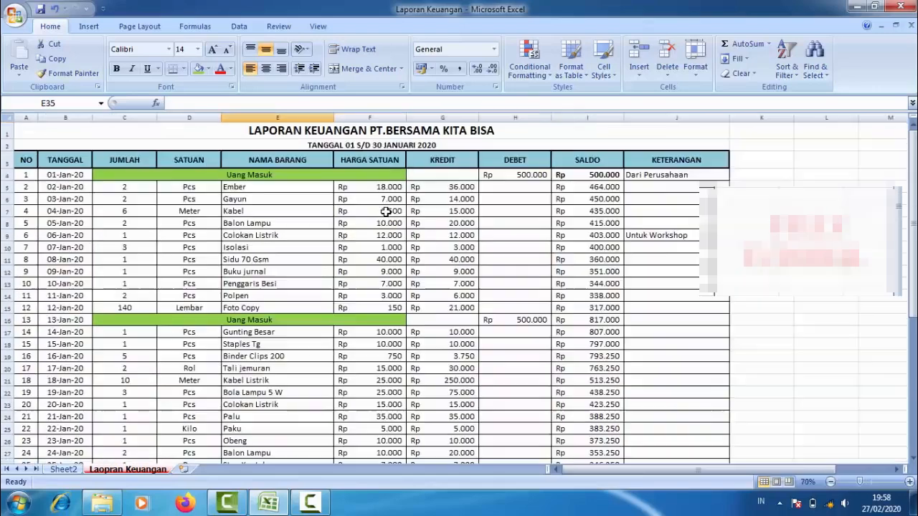
pyautogui.scroll(-1, 386, 211)
pyautogui.scroll(-4, 420, 226)
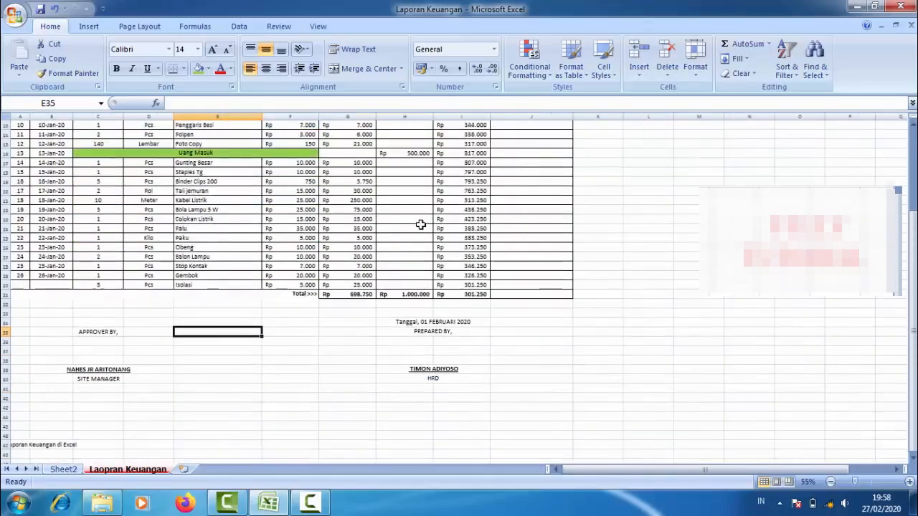
pyautogui.scroll(4, 421, 226)
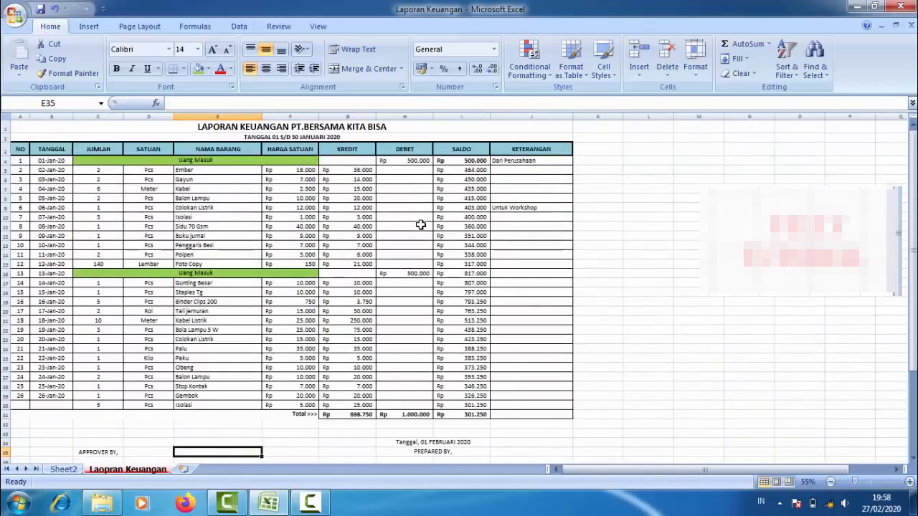
pyautogui.scroll(2, 420, 225)
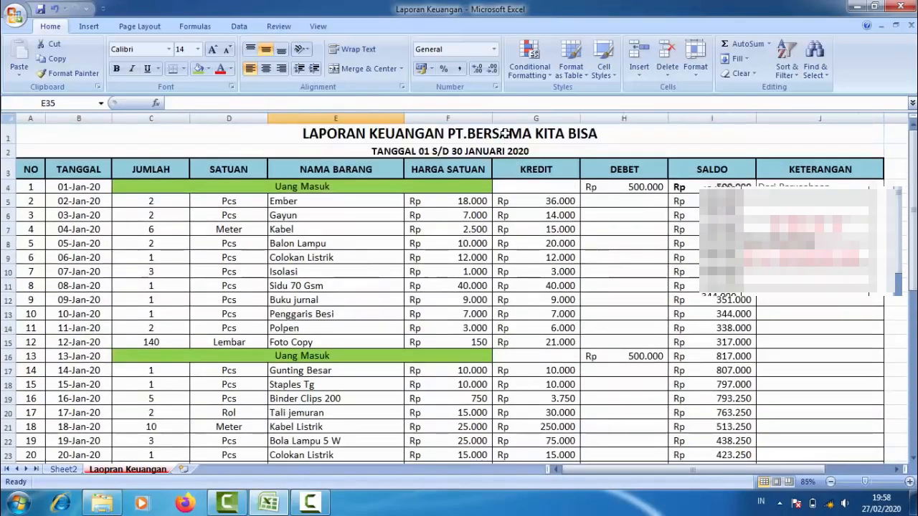
# Step: Set the report range A1:J40, from the title through the signature block, as the print area
pyautogui.moveTo(505, 134); pyautogui.dragTo(557, 351)
pyautogui.scroll(7, 557, 352)
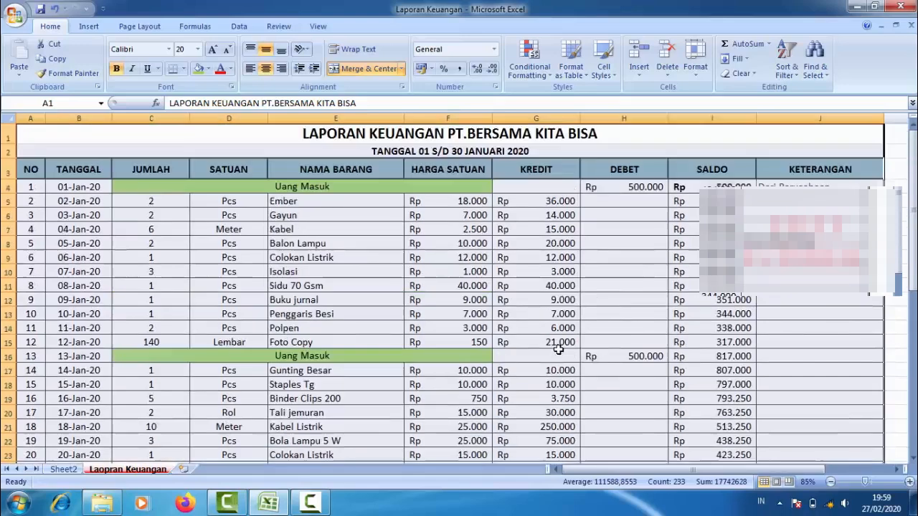
pyautogui.click(150, 25)
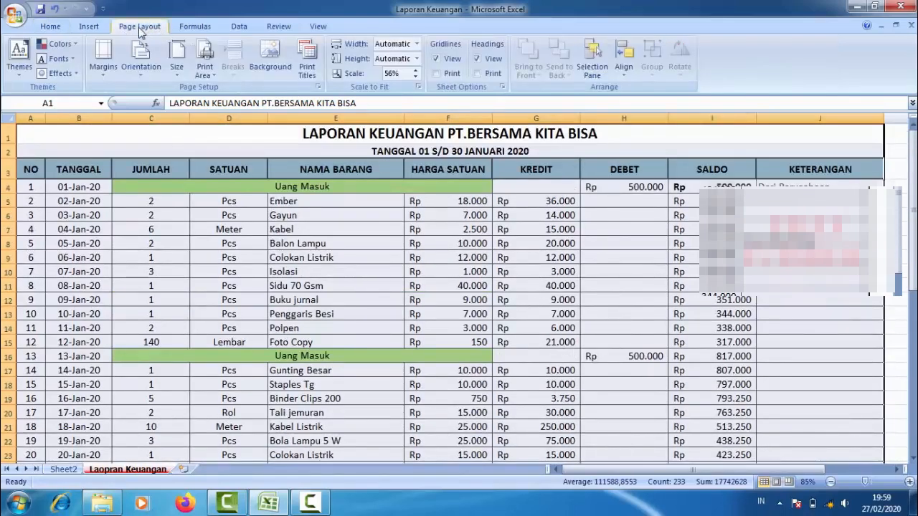
pyautogui.click(204, 71)
pyautogui.click(223, 90)
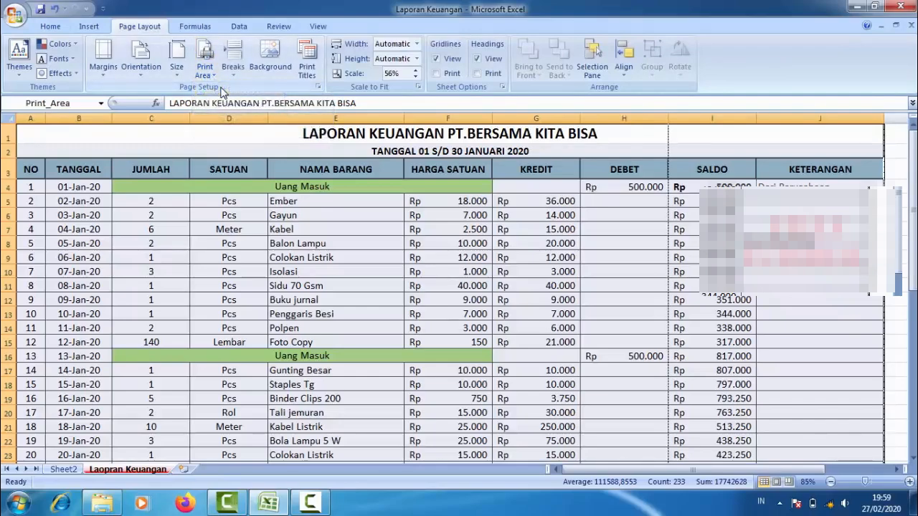
pyautogui.click(606, 228)
pyautogui.scroll(-6, 670, 138)
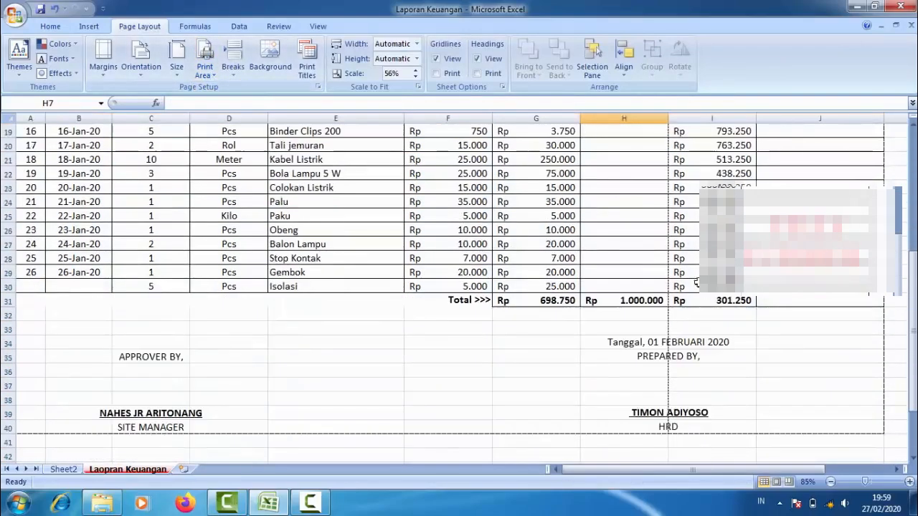
# Step: Check in print preview how the report fits on the page, and return to the worksheet
pyautogui.click(15, 14)
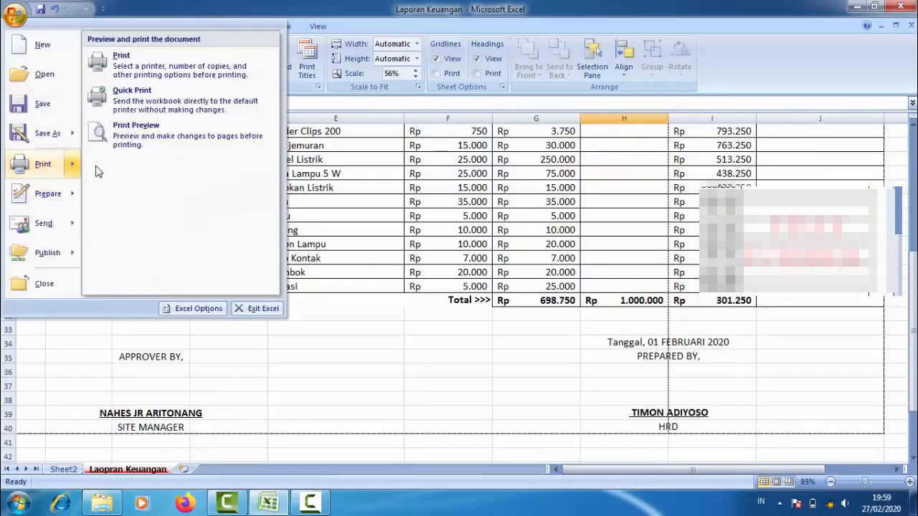
pyautogui.click(136, 183)
pyautogui.click(493, 216)
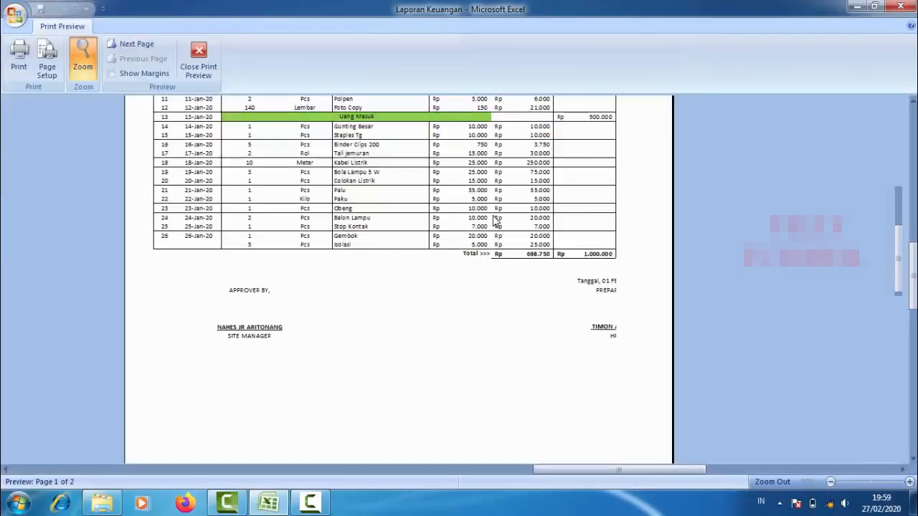
pyautogui.click(286, 115)
pyautogui.click(198, 65)
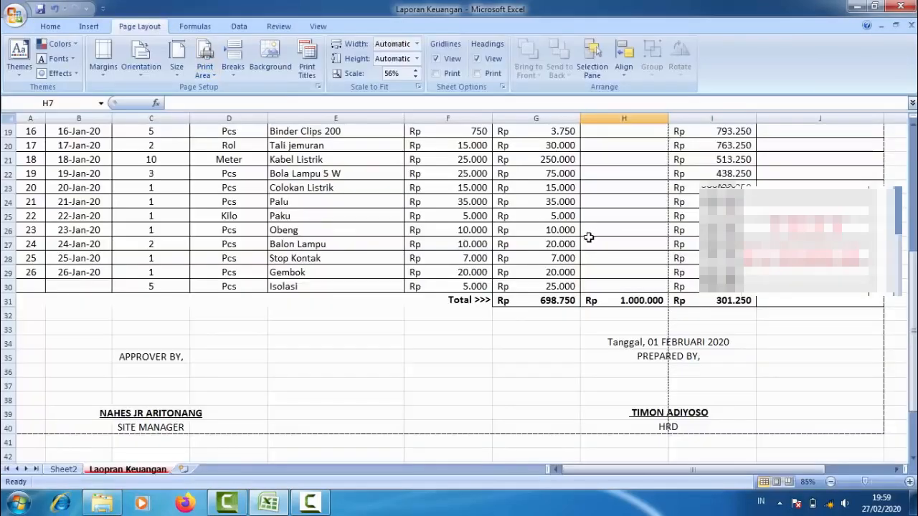
# Step: Set the report's page orientation to Landscape in the page setup
pyautogui.scroll(-4, 587, 237)
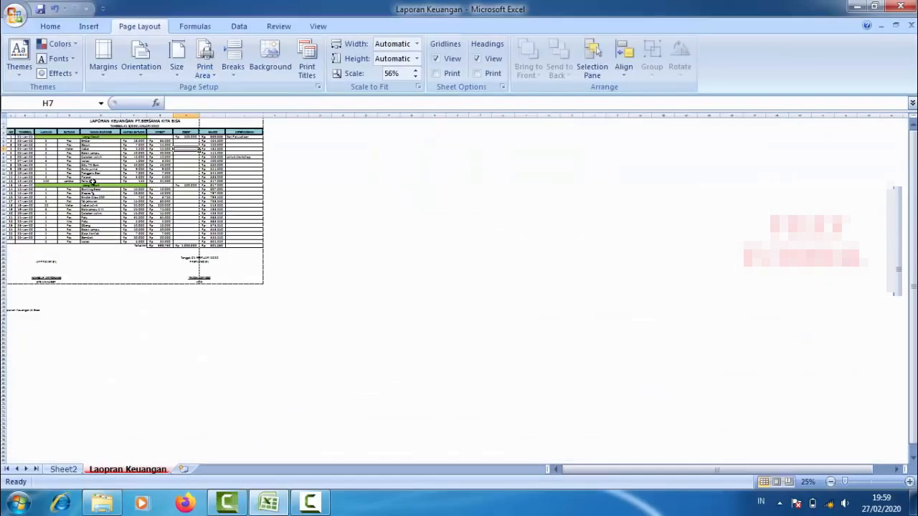
pyautogui.scroll(4, 93, 182)
pyautogui.scroll(1, 104, 181)
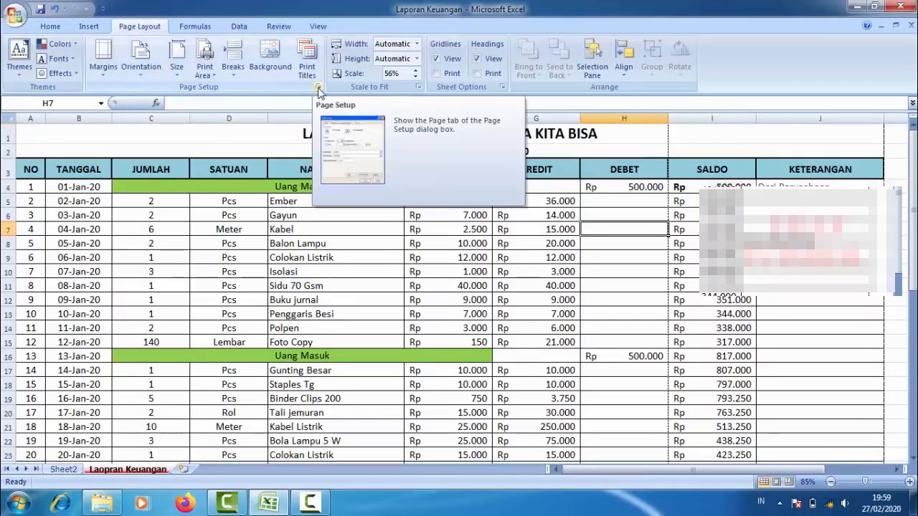
pyautogui.click(318, 88)
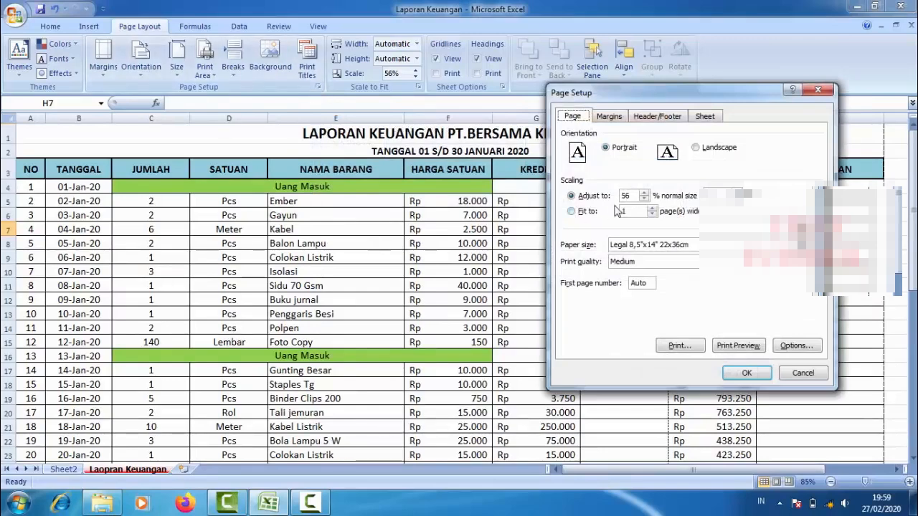
pyautogui.click(695, 150)
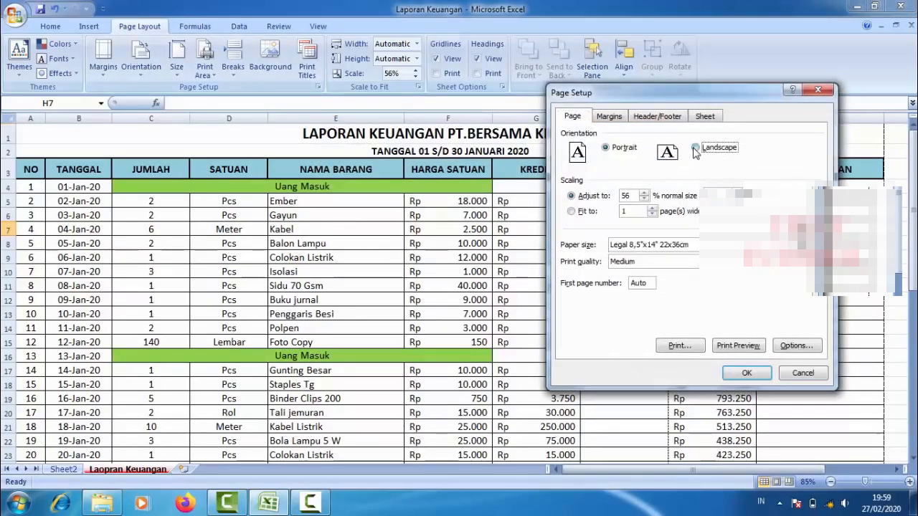
pyautogui.click(746, 372)
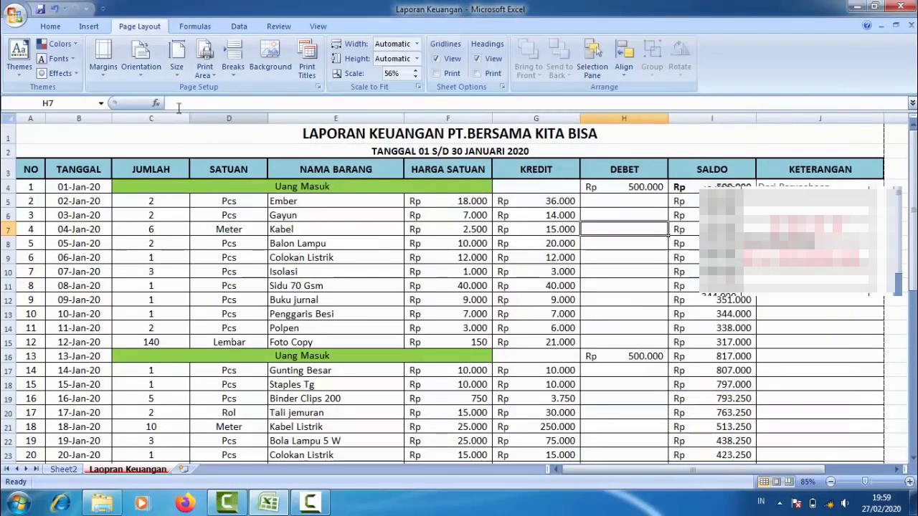
# Step: Open the print preview to check how the landscape report fits on the page
pyautogui.click(15, 14)
pyautogui.moveTo(47, 164)
pyautogui.click(135, 129)
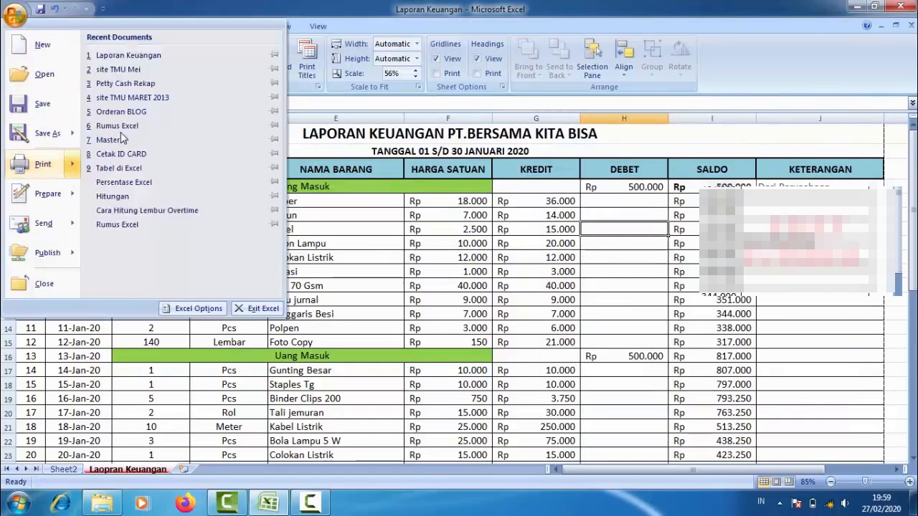
pyautogui.click(563, 208)
pyautogui.click(563, 208)
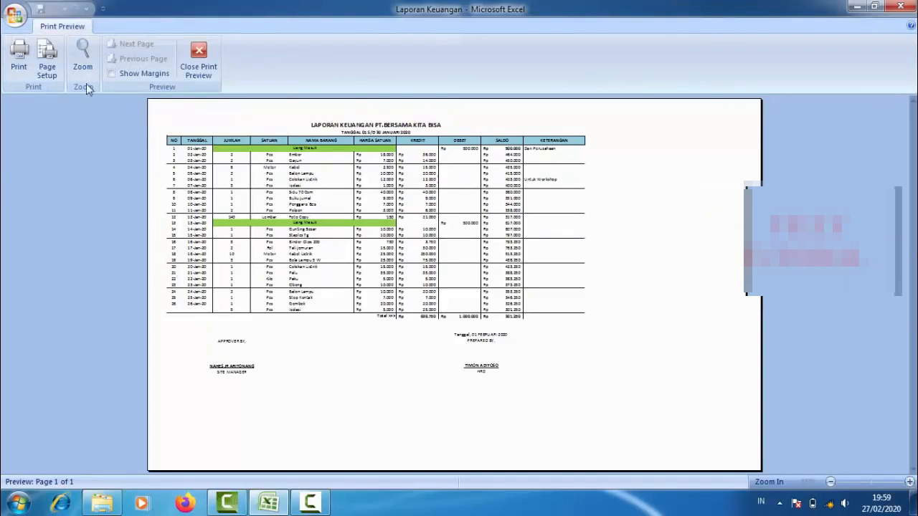
# Step: Enlarge the print scaling to 75% of normal size in the page setup, checking the enlarged page in the preview
pyautogui.click(48, 61)
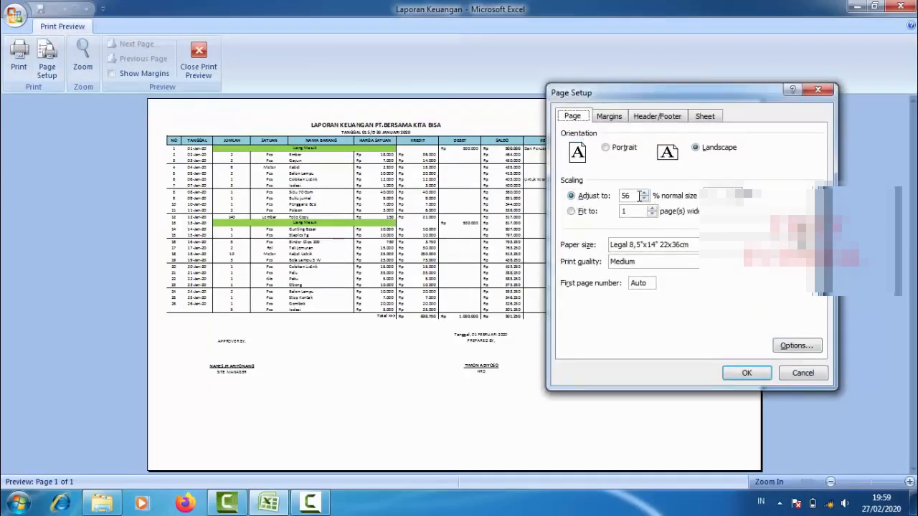
pyautogui.click(645, 199)
pyautogui.click(747, 373)
pyautogui.click(653, 265)
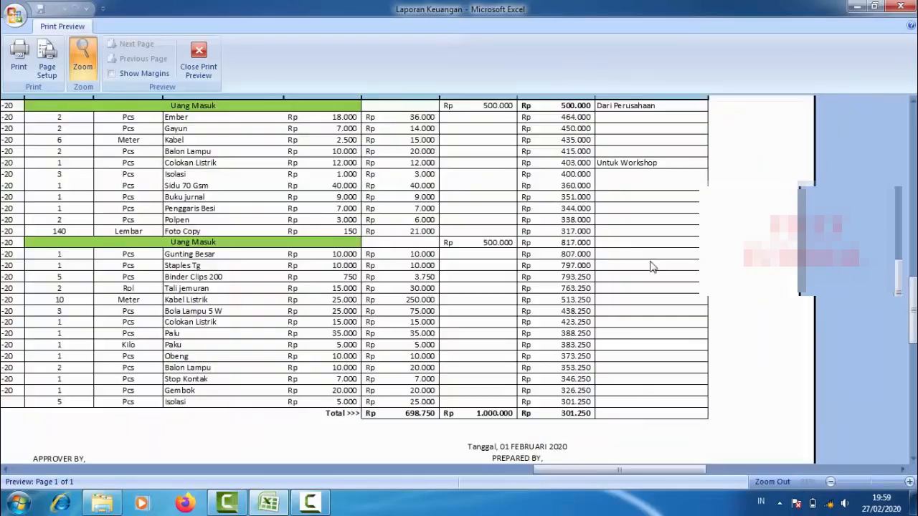
pyautogui.click(653, 265)
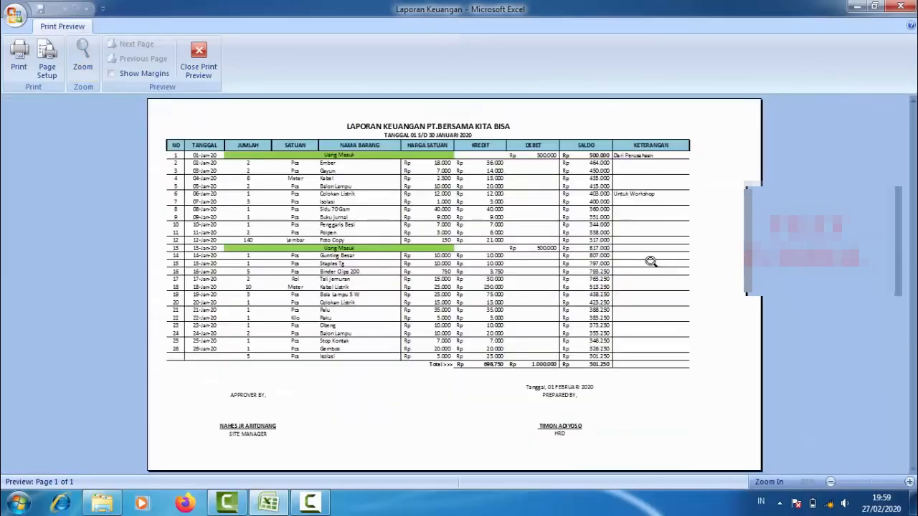
pyautogui.click(48, 63)
pyautogui.click(642, 194)
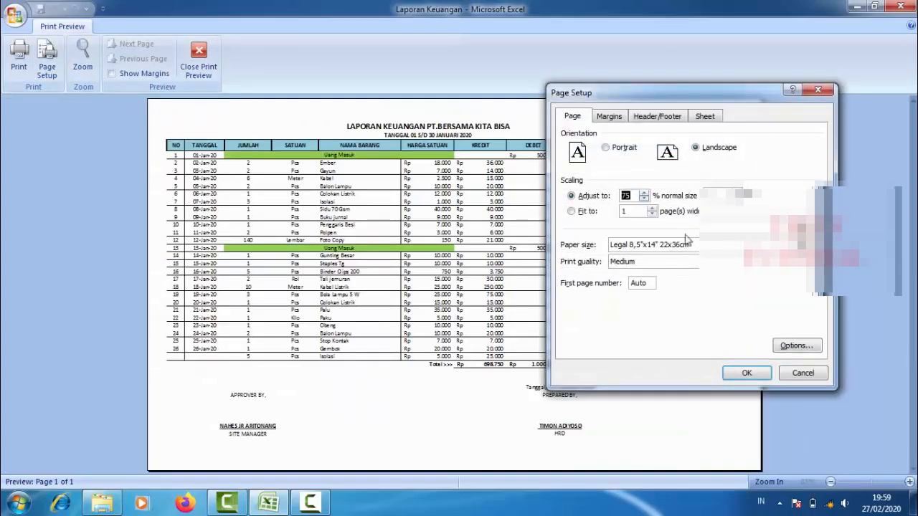
pyautogui.click(746, 373)
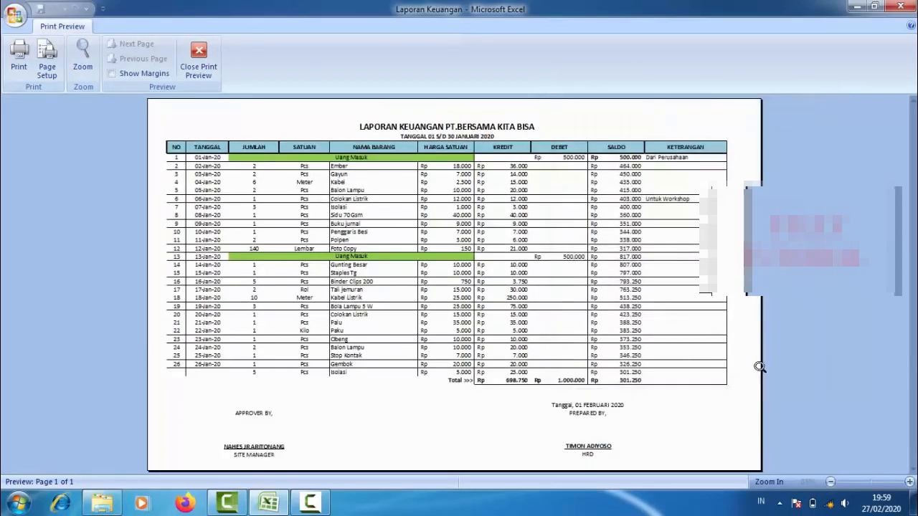
# Step: Inspect the previewed page up close from the title to the signature block, and return to the worksheet
pyautogui.click(448, 294)
pyautogui.scroll(4, 468, 298)
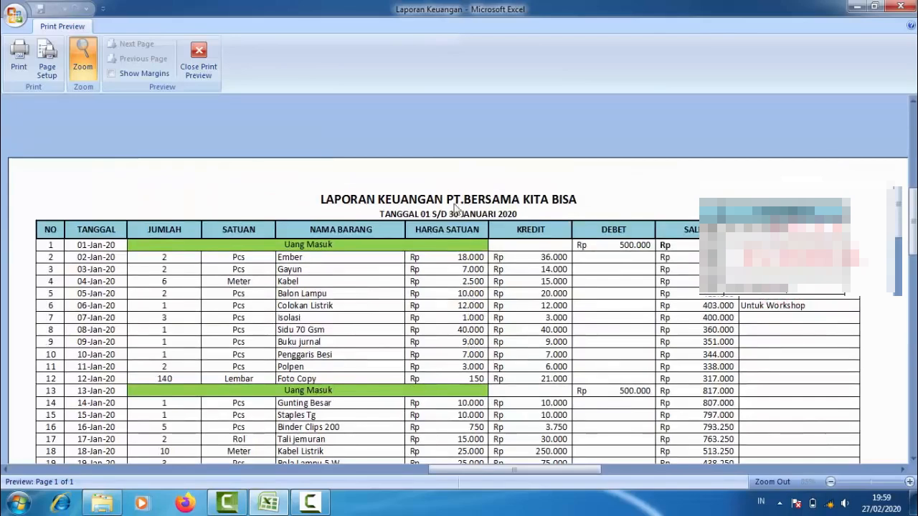
pyautogui.scroll(-6, 393, 196)
pyautogui.scroll(-3, 417, 227)
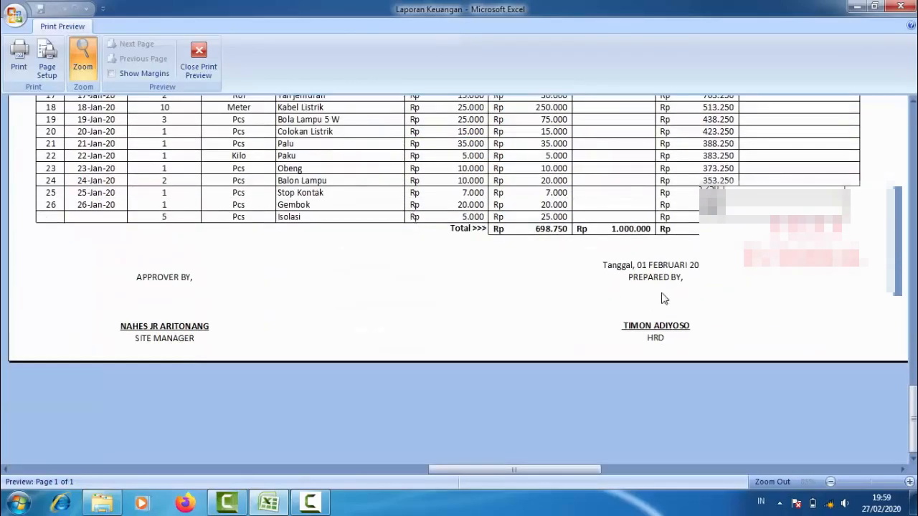
pyautogui.scroll(1, 663, 299)
pyautogui.click(608, 306)
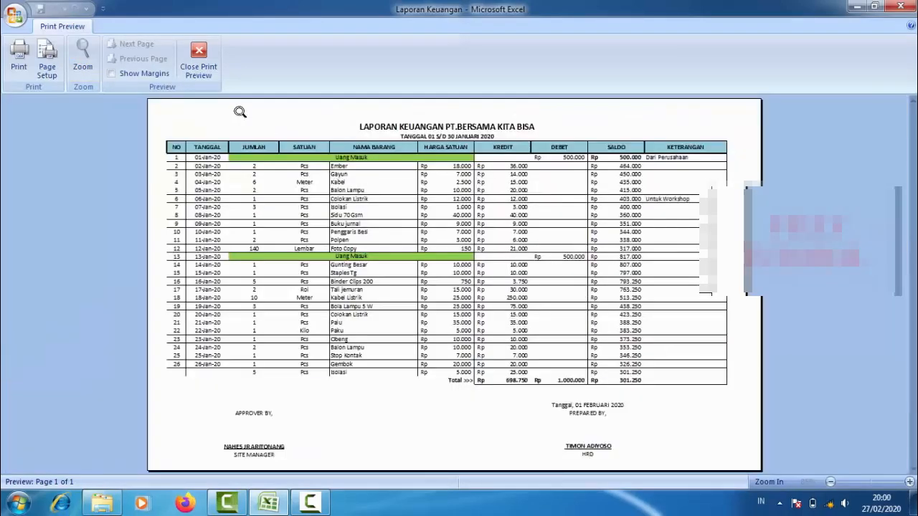
pyautogui.click(198, 61)
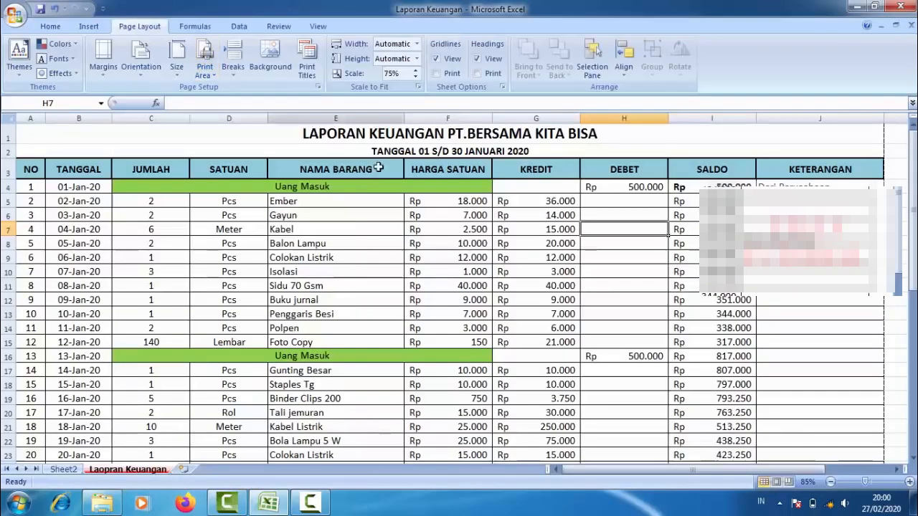
pyautogui.scroll(-1, 522, 231)
pyautogui.scroll(-6, 522, 231)
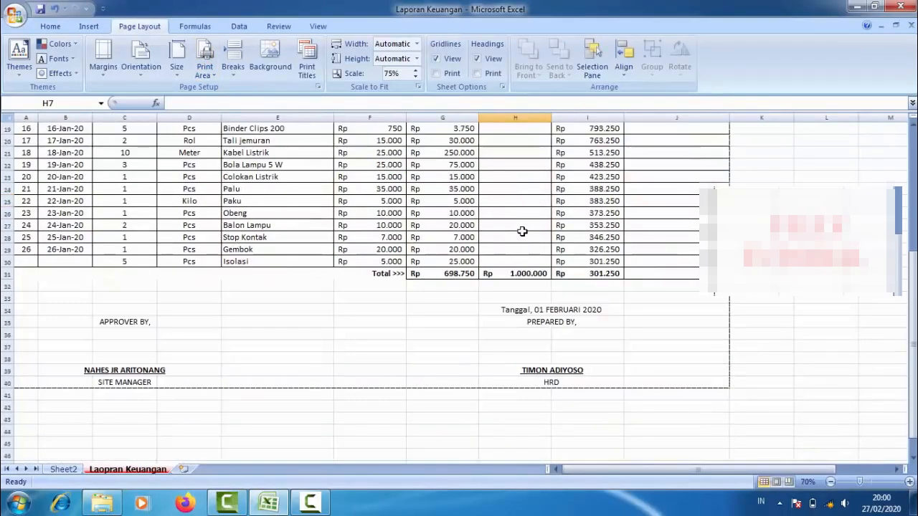
pyautogui.scroll(6, 522, 232)
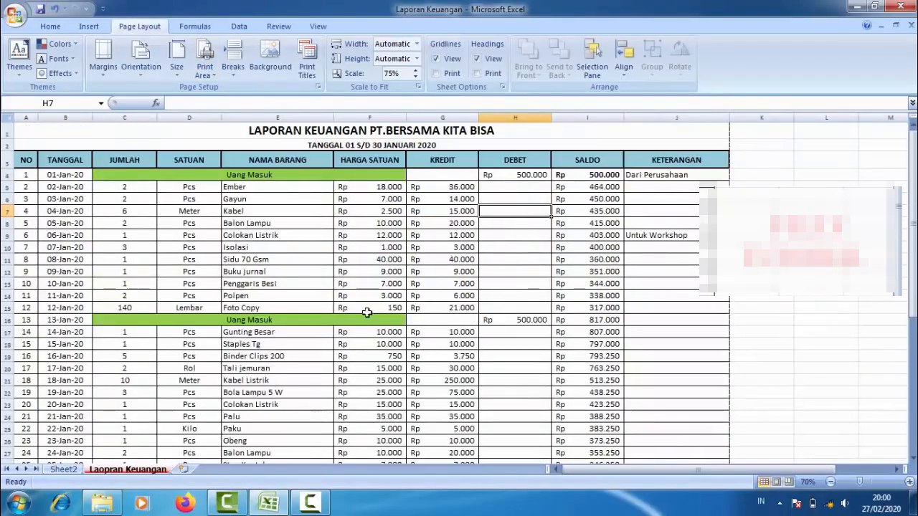
pyautogui.scroll(-6, 367, 312)
pyautogui.scroll(6, 246, 230)
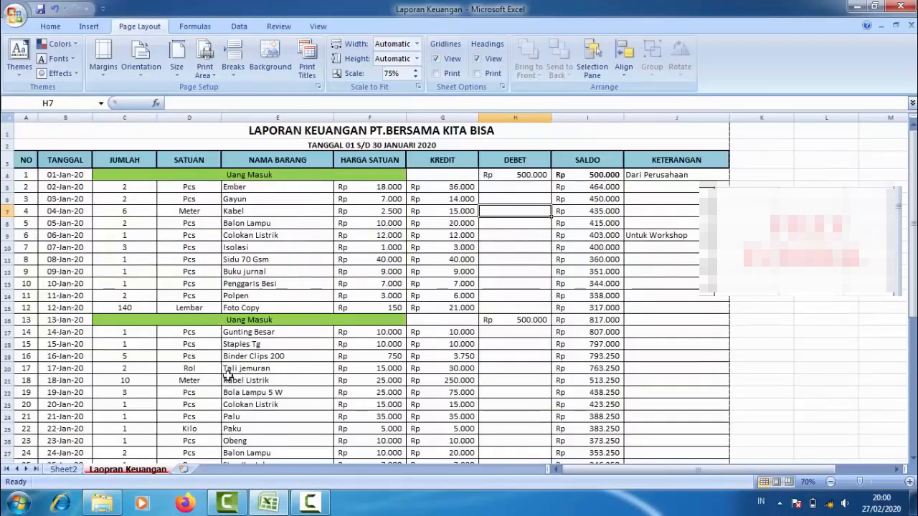
pyautogui.click(301, 211)
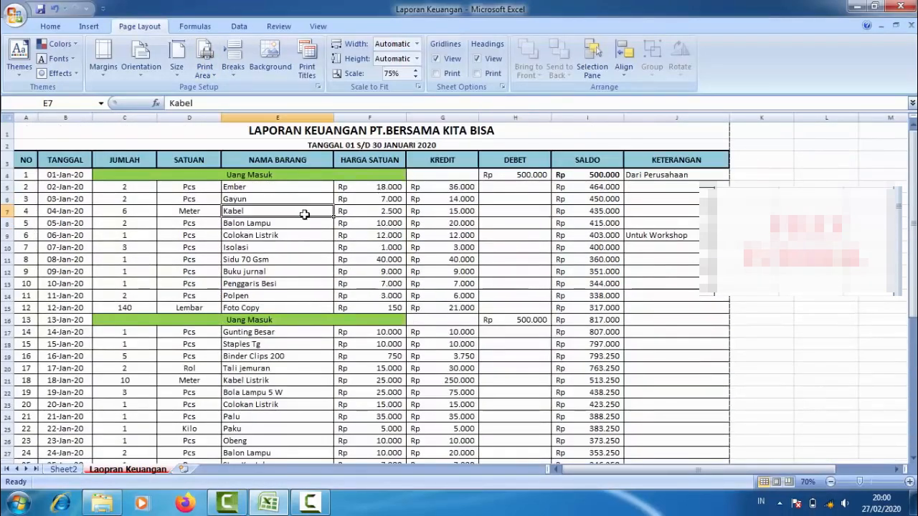
# Step: Switch the worksheet to Page Break Preview and check the page boundary around the report and its signature block
pyautogui.click(317, 26)
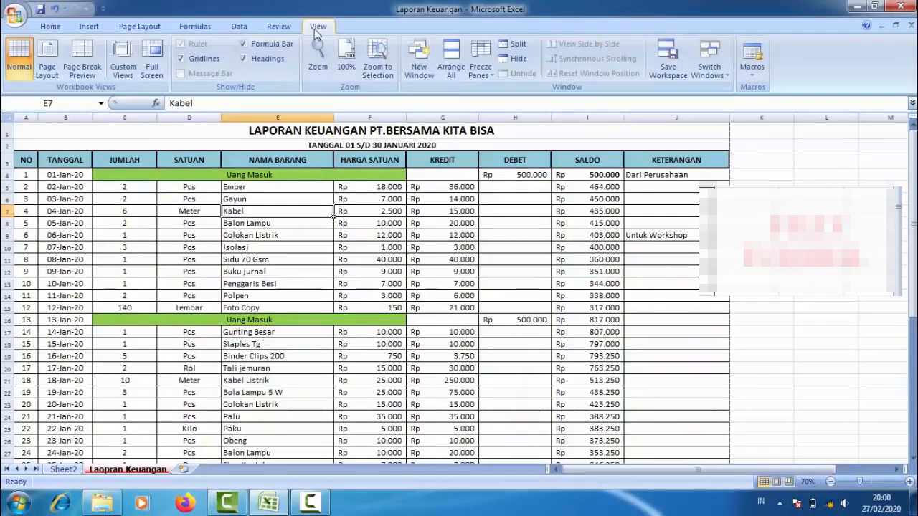
pyautogui.click(83, 56)
pyautogui.click(690, 263)
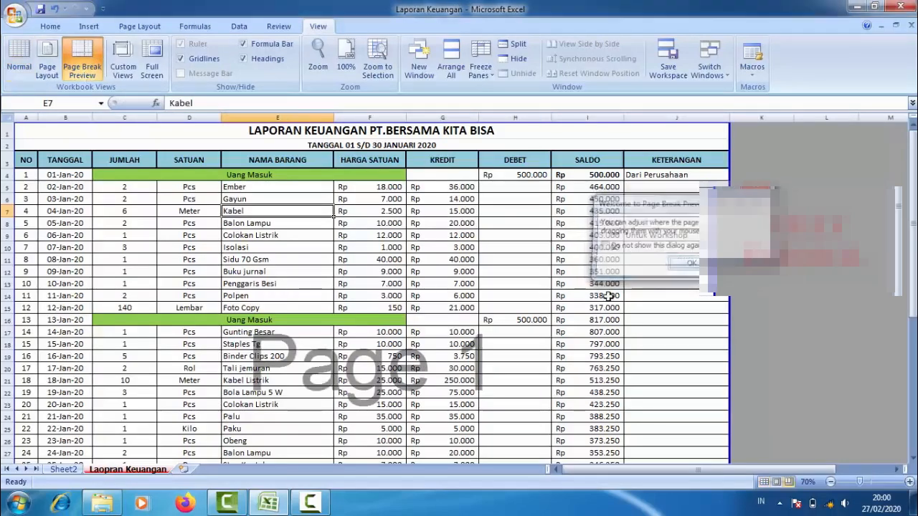
pyautogui.scroll(-6, 539, 327)
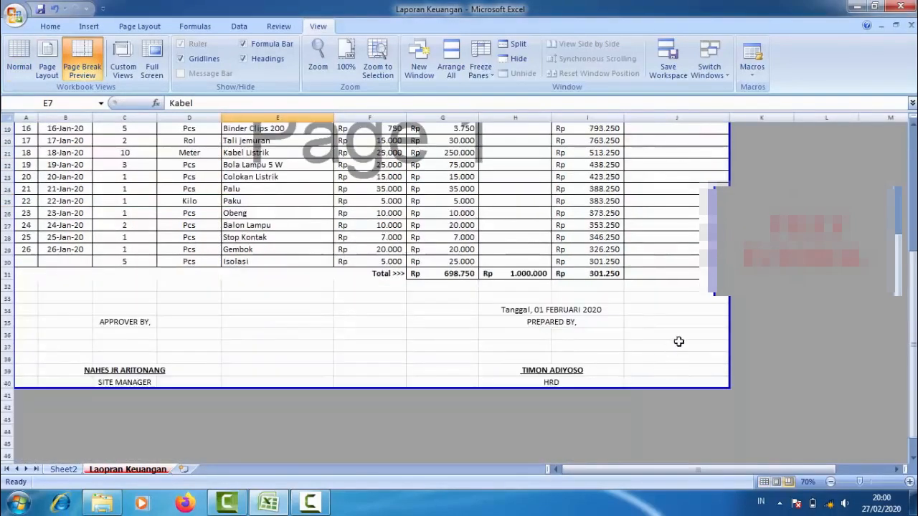
pyautogui.click(816, 286)
pyautogui.scroll(-8, 717, 377)
pyautogui.scroll(6, 631, 362)
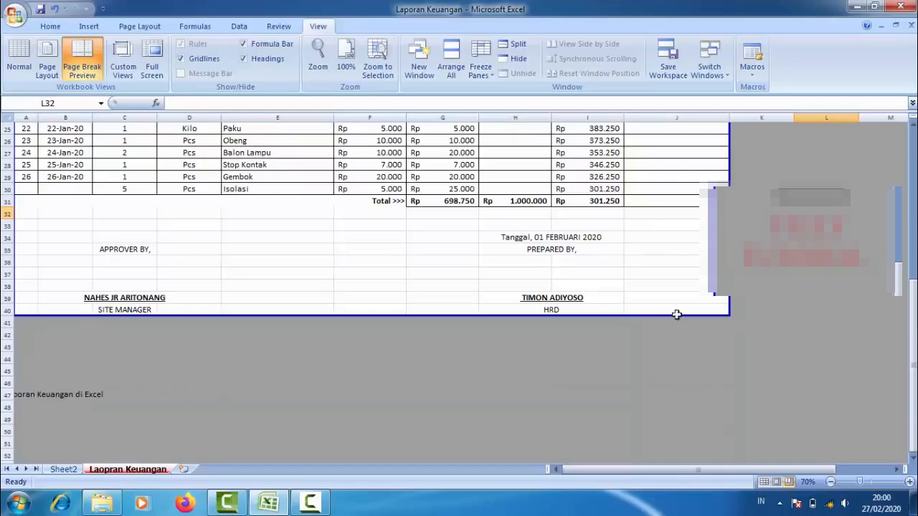
pyautogui.scroll(8, 676, 315)
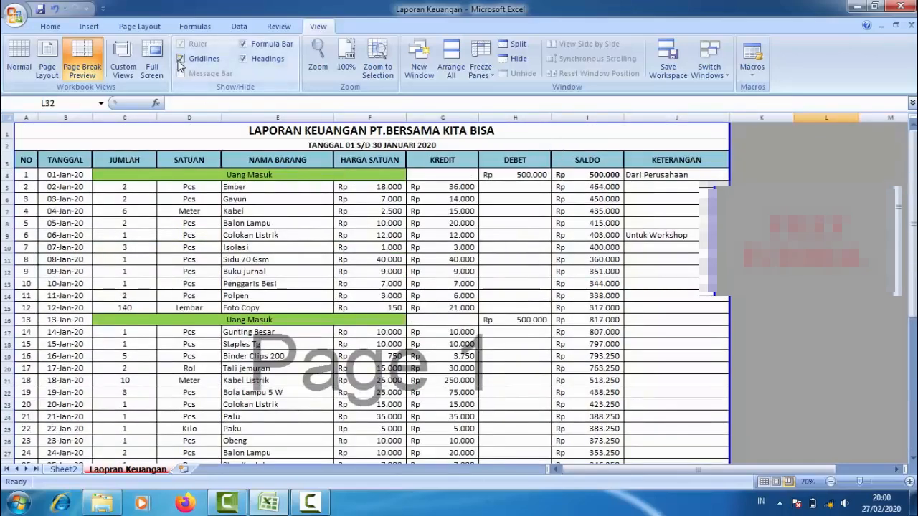
# Step: Hide the worksheet gridlines and check the blank area around the signature block
pyautogui.click(180, 59)
pyautogui.scroll(-6, 273, 316)
pyautogui.click(272, 324)
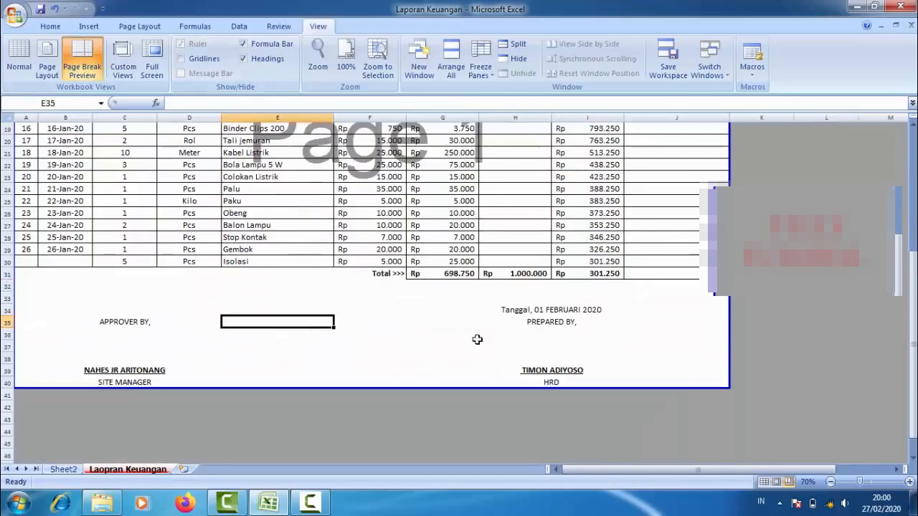
# Step: Look over the finished report in Page Break Preview from its title through the entries and totals to the signature block
pyautogui.scroll(6, 681, 297)
pyautogui.click(428, 225)
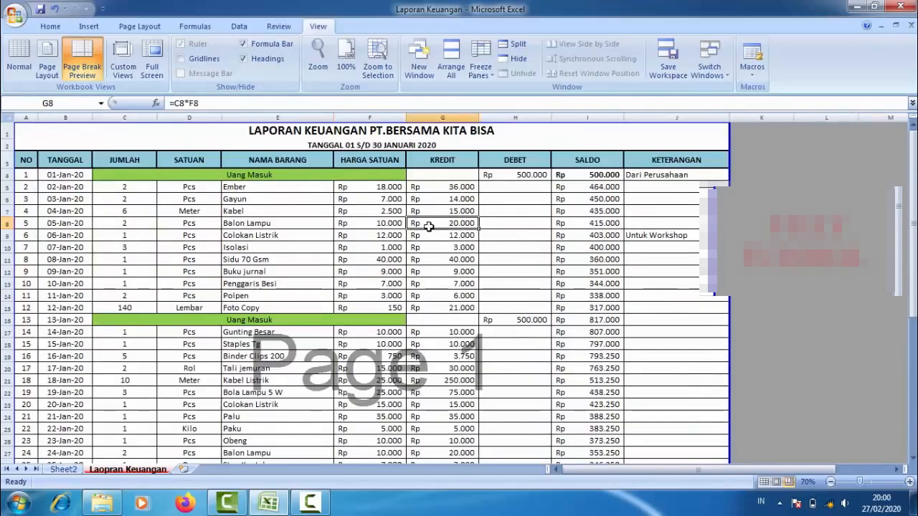
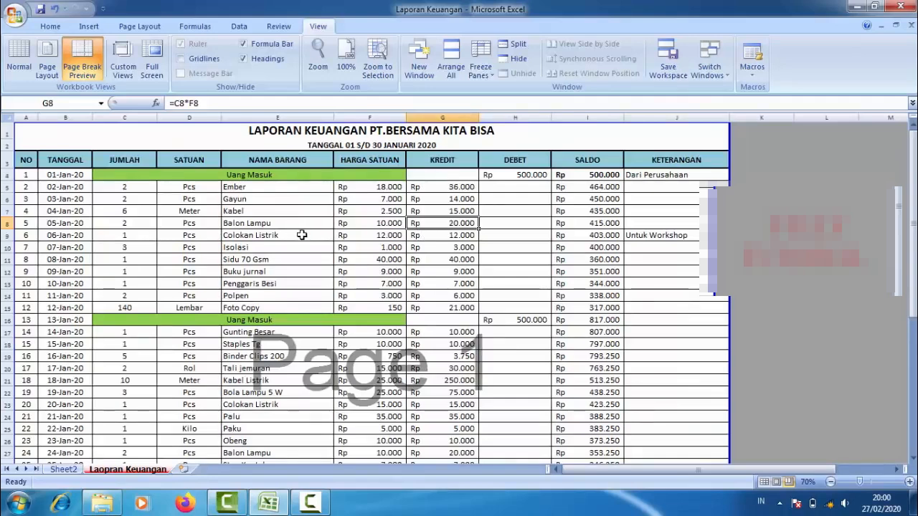
pyautogui.scroll(-1, 584, 255)
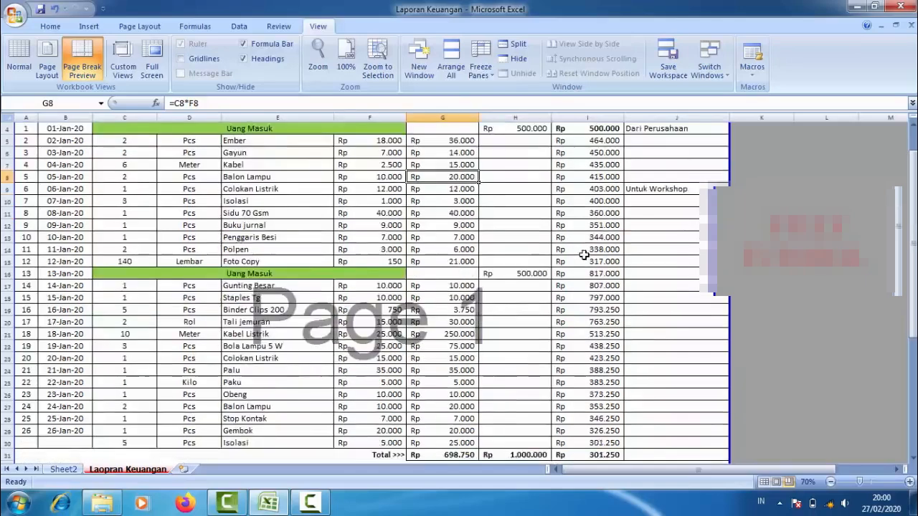
pyautogui.scroll(-2, 585, 255)
pyautogui.click(291, 201)
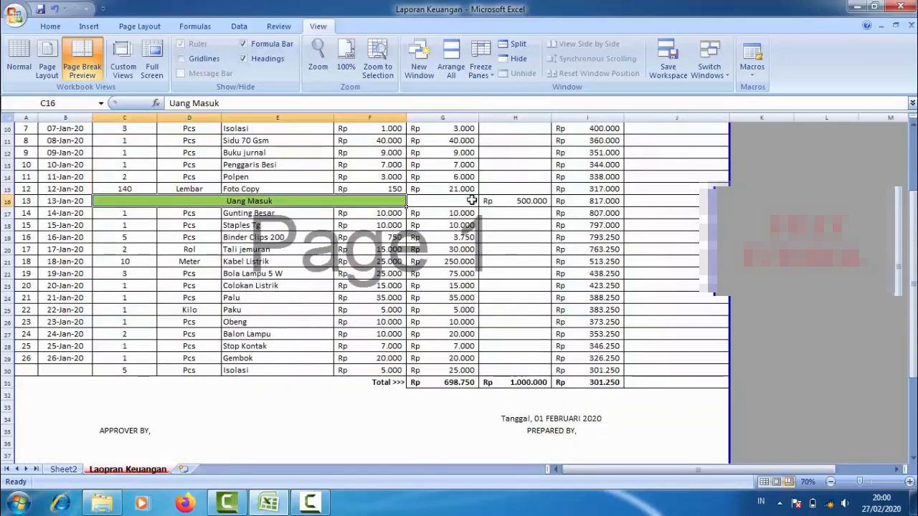
pyautogui.scroll(-1, 465, 267)
pyautogui.click(426, 296)
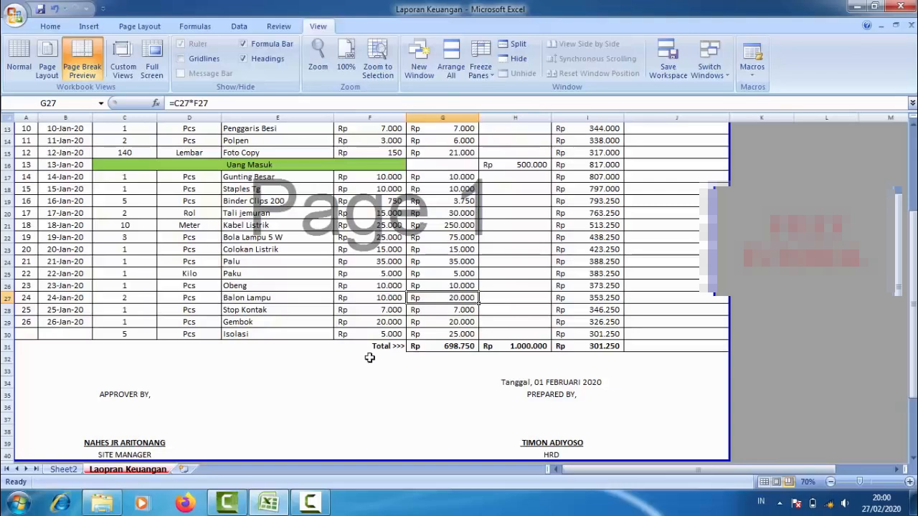
pyautogui.click(346, 382)
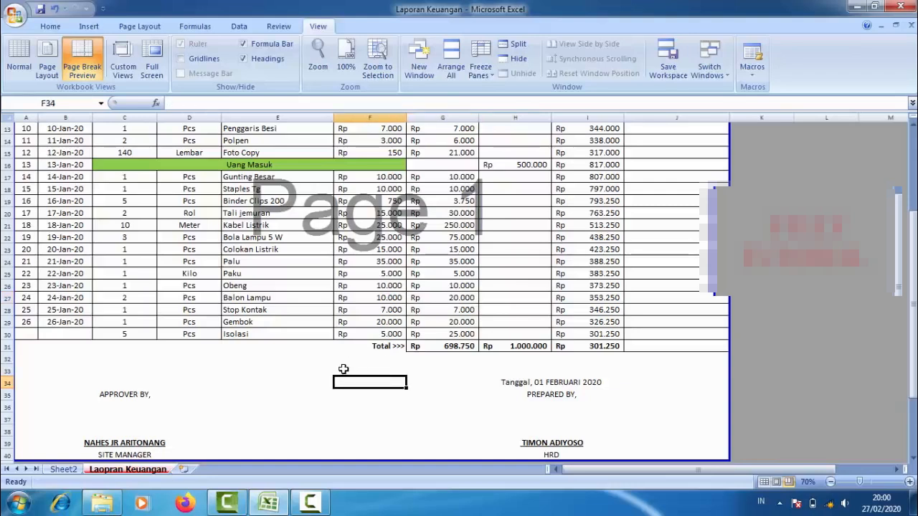